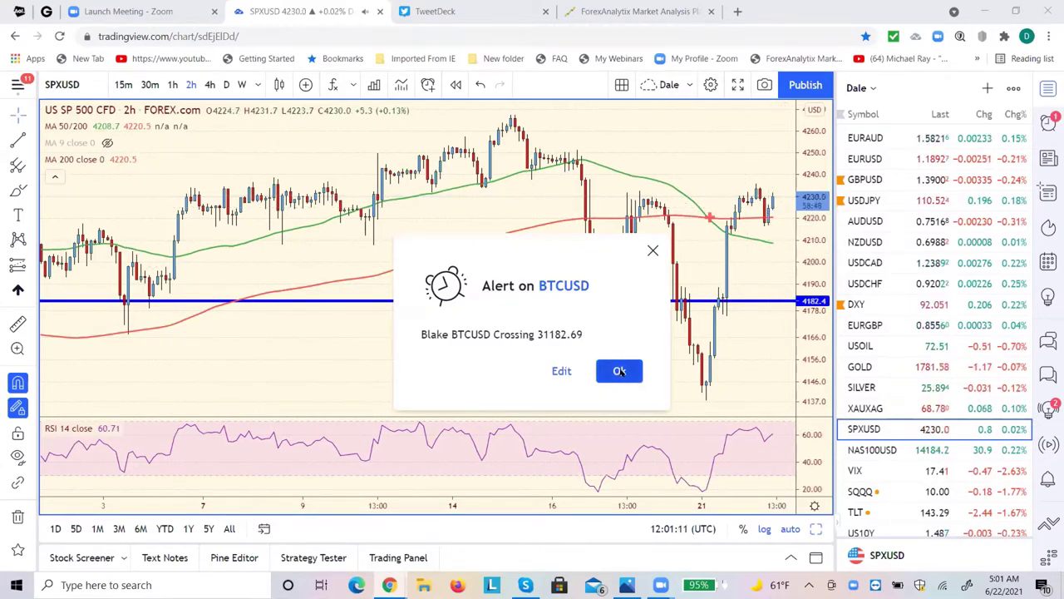
Dismiss the BTCUSD alert, view the S&P 500 on daily then 4-hour candles, and open NAS100USD.
{"action": "left_click", "coordinate": [619, 371]}
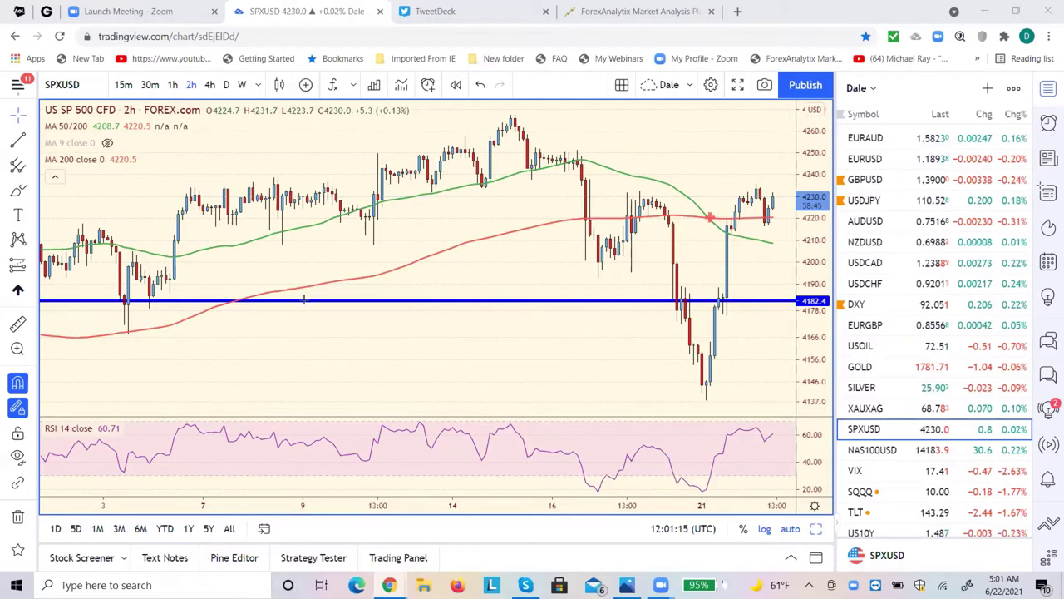
{"action": "left_click", "coordinate": [220, 93]}
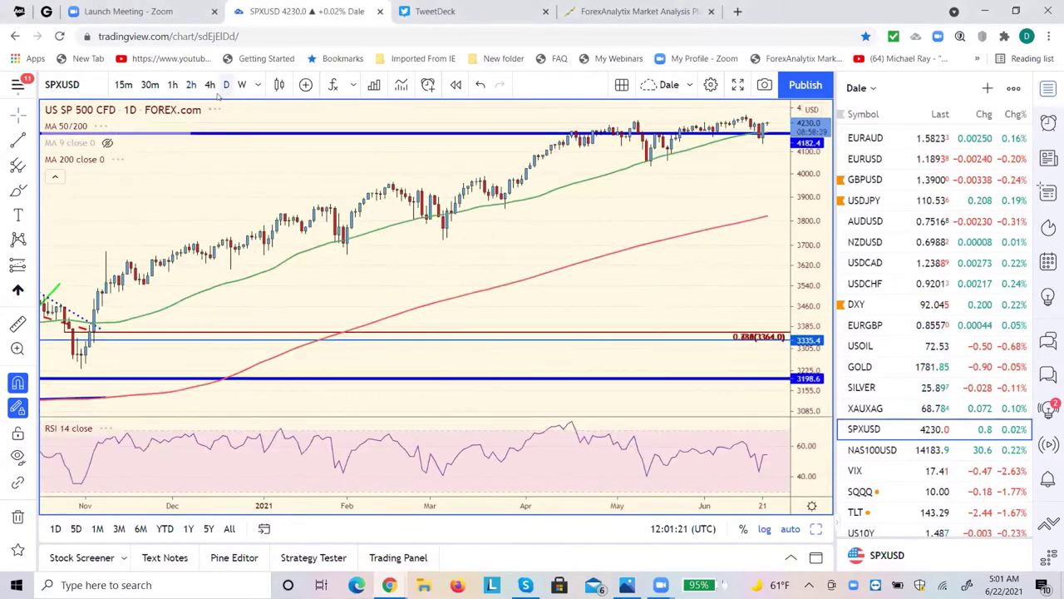
{"action": "left_click", "coordinate": [209, 84]}
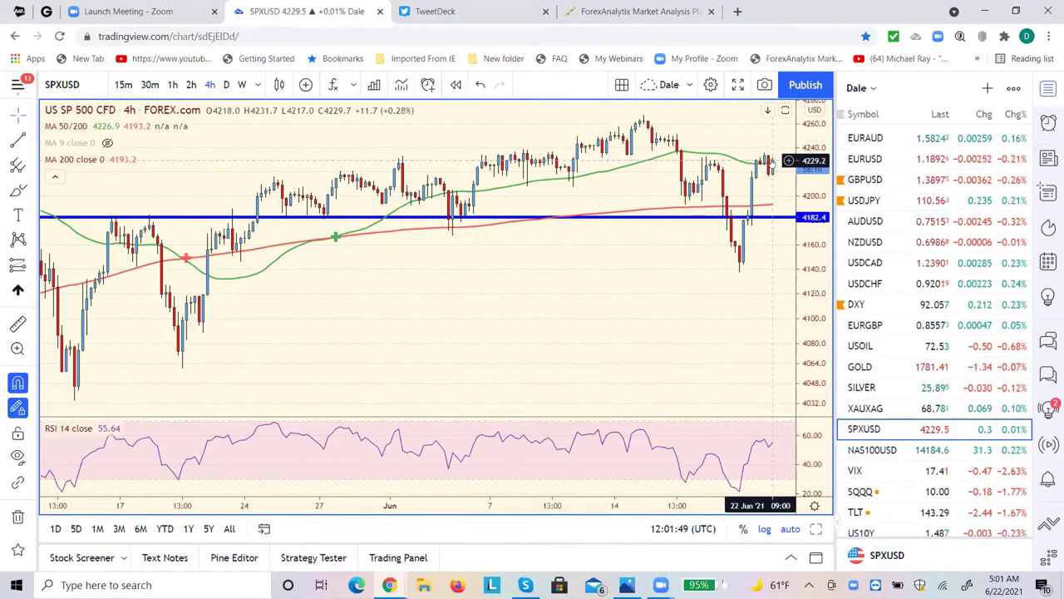
{"action": "left_click", "coordinate": [857, 449]}
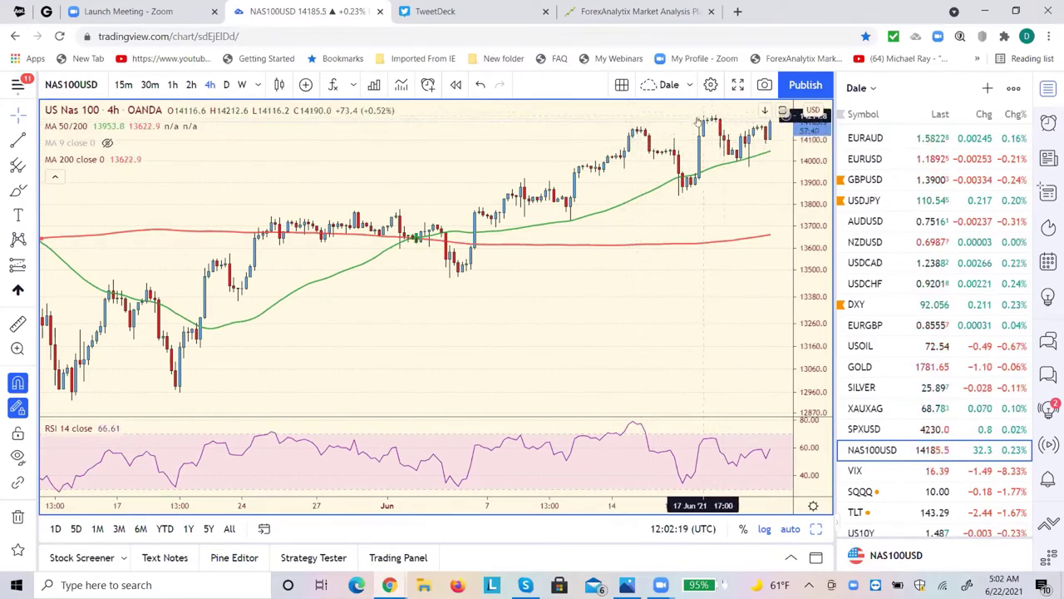
Switch the Nasdaq 100 between daily and 4-hour candles twice, then open the DXY chart.
{"action": "left_click", "coordinate": [227, 85]}
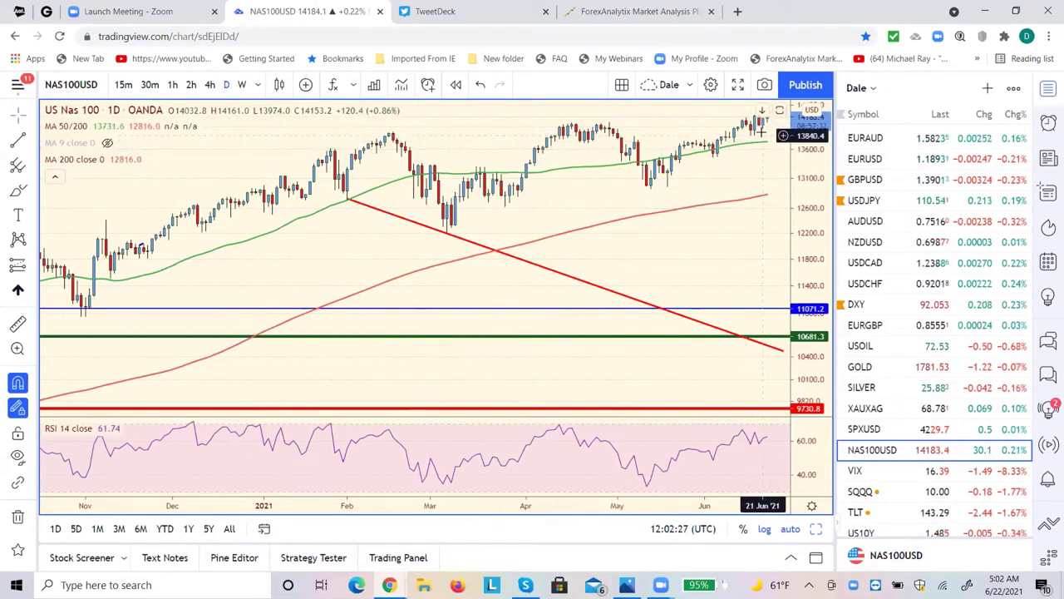
{"action": "left_click", "coordinate": [211, 85]}
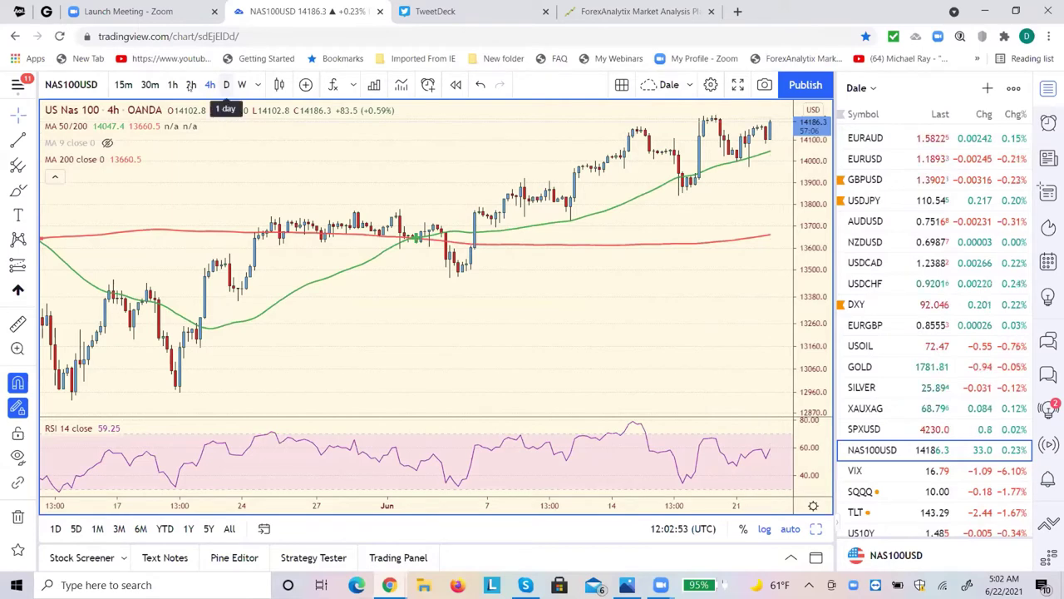
{"action": "left_click", "coordinate": [226, 84]}
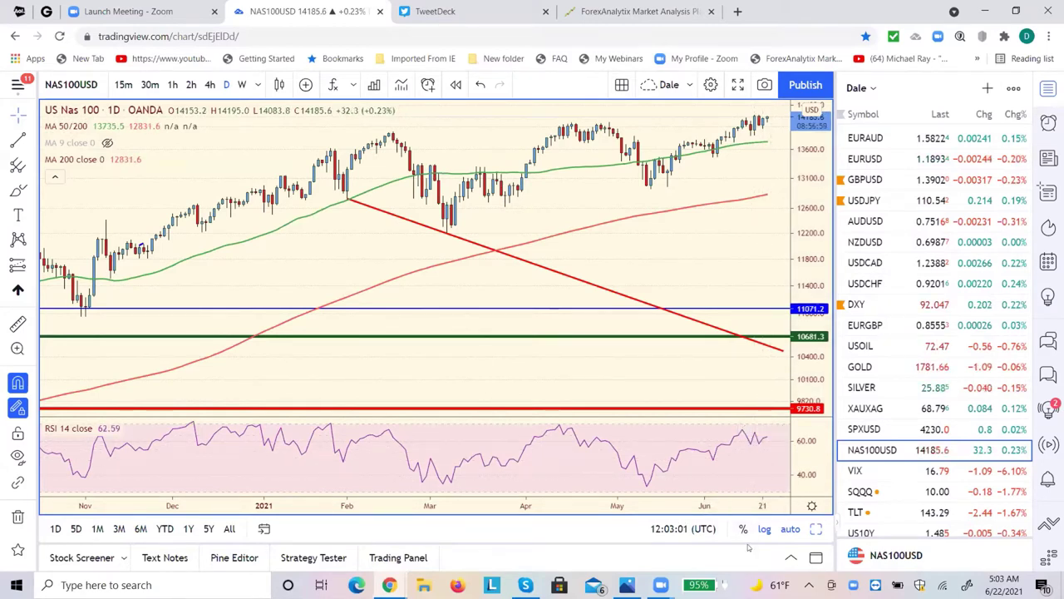
{"action": "left_click", "coordinate": [209, 84]}
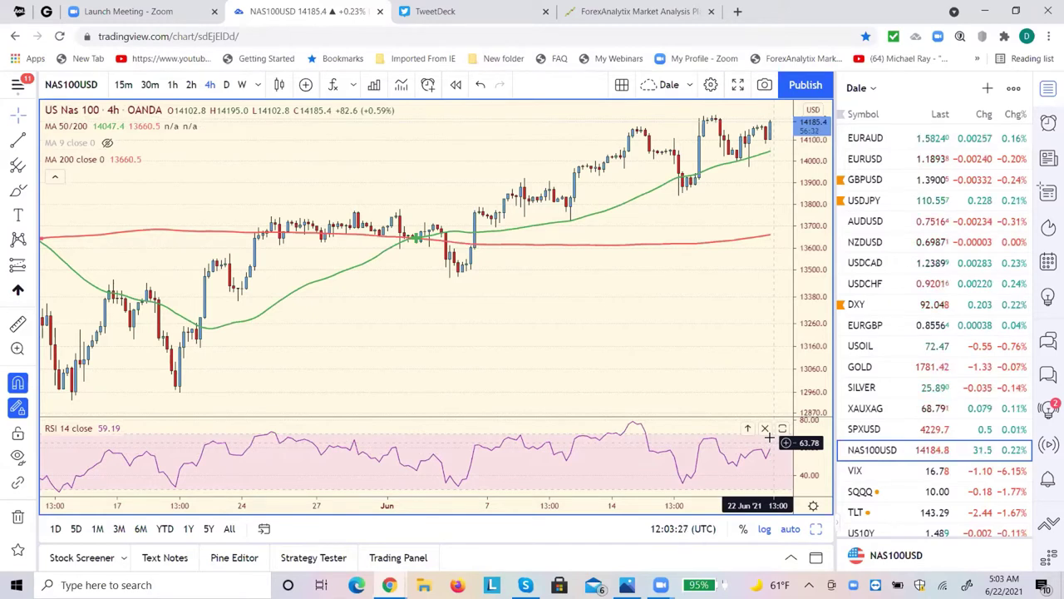
{"action": "left_click", "coordinate": [859, 306]}
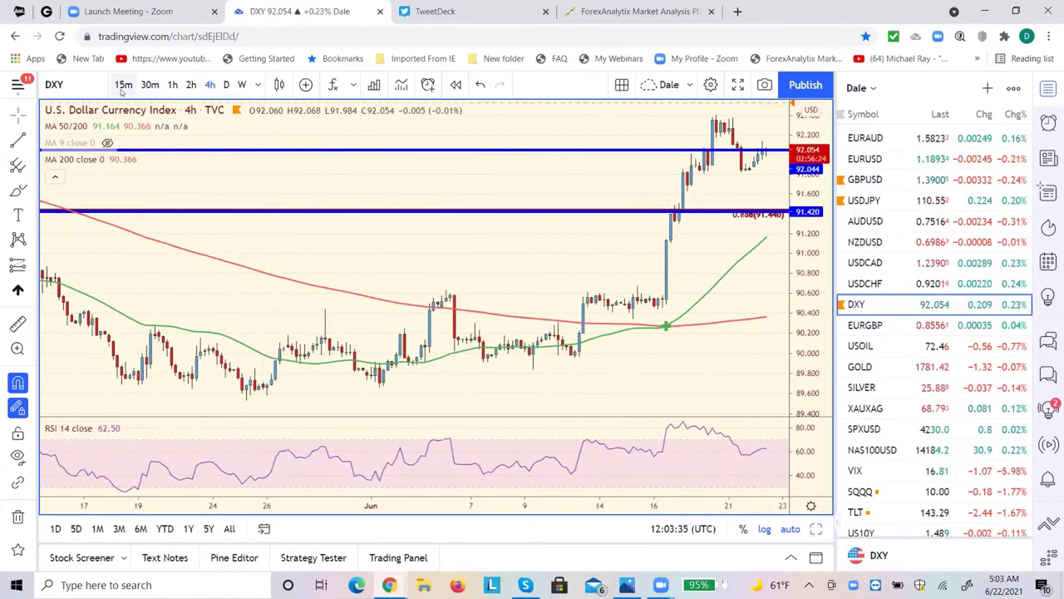
View DXY on 15-minute then 2-hour candles, then open the EURUSD chart.
{"action": "left_click", "coordinate": [122, 86]}
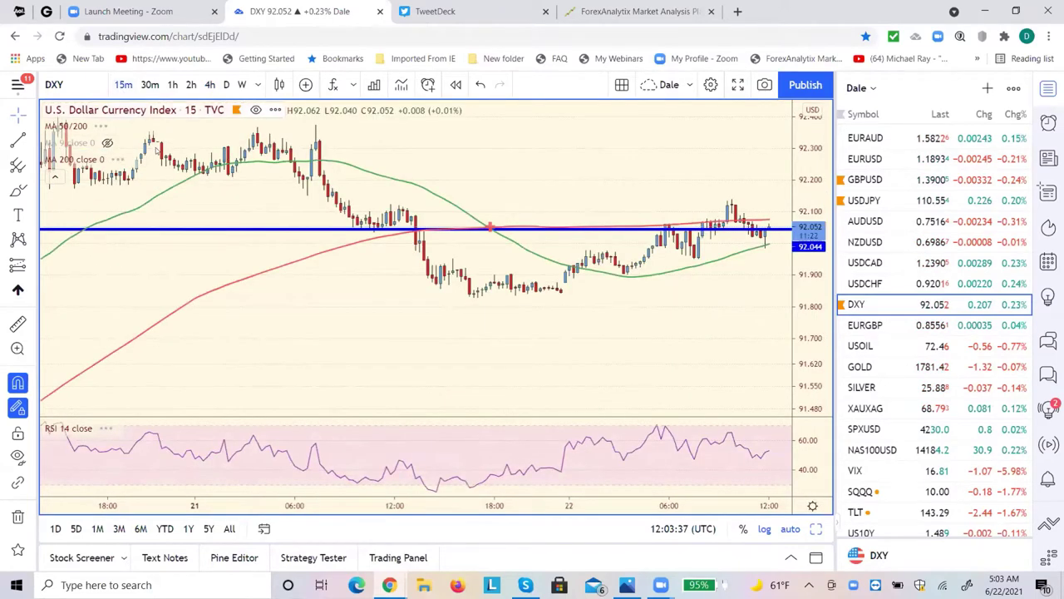
{"action": "left_click", "coordinate": [191, 85]}
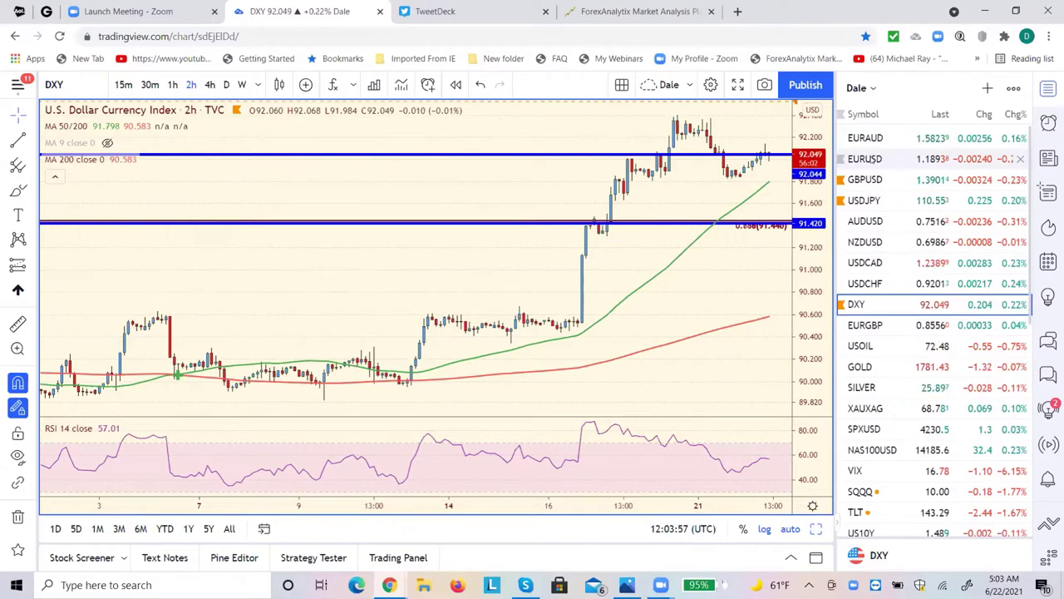
{"action": "left_click", "coordinate": [868, 159]}
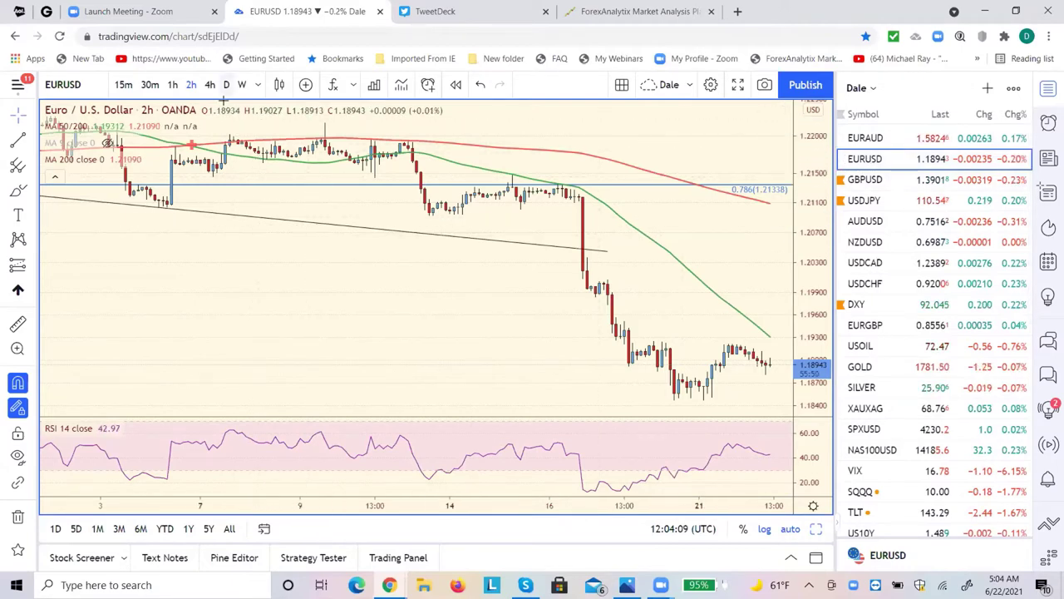
Show EURUSD on daily candles, then open GBPUSD and AUDUSD daily charts.
{"action": "left_click", "coordinate": [226, 84]}
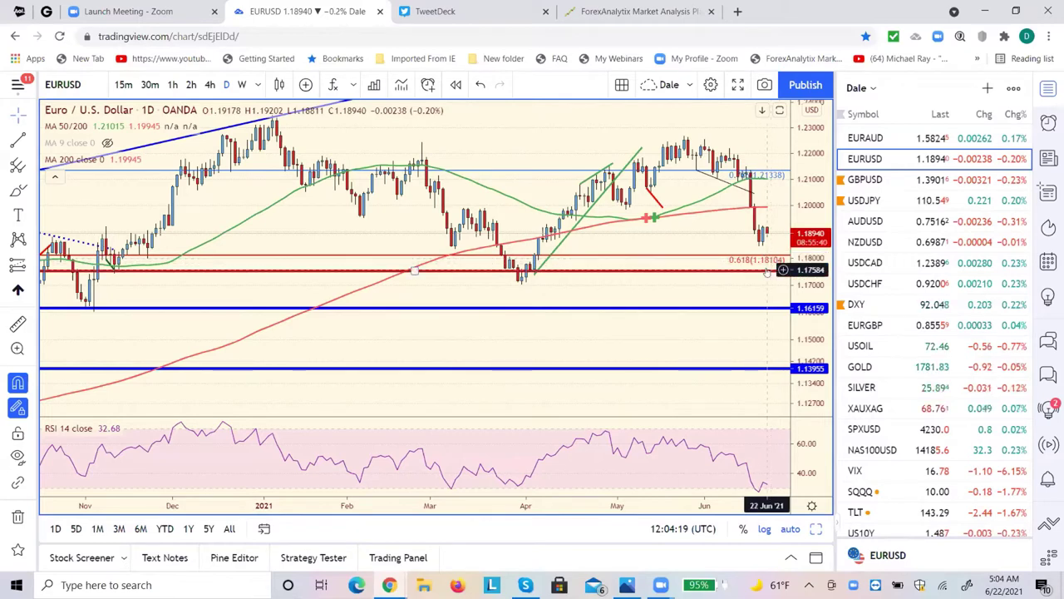
{"action": "left_click", "coordinate": [863, 180]}
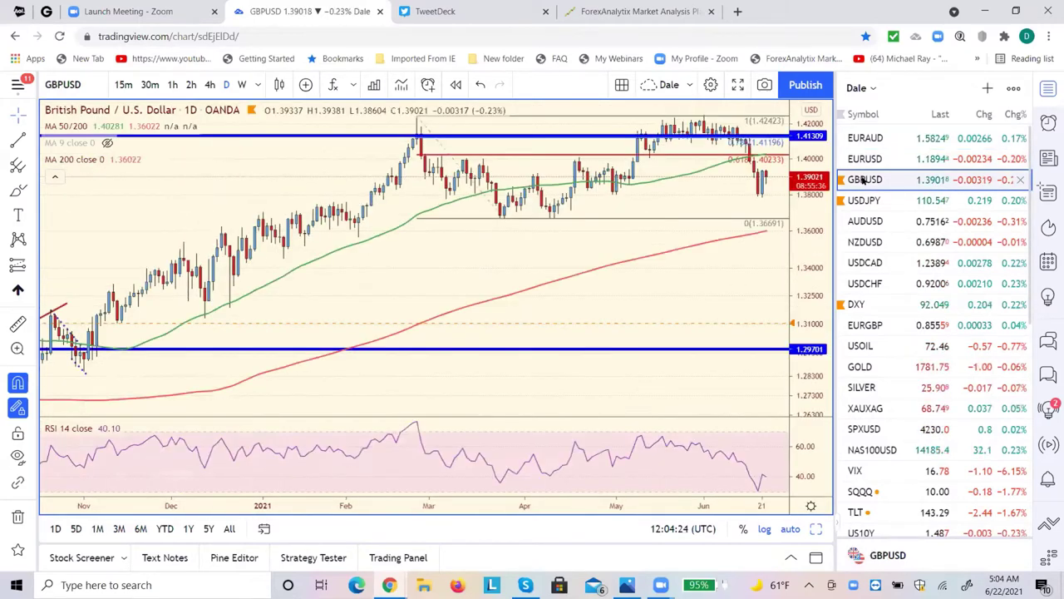
{"action": "left_click", "coordinate": [863, 222]}
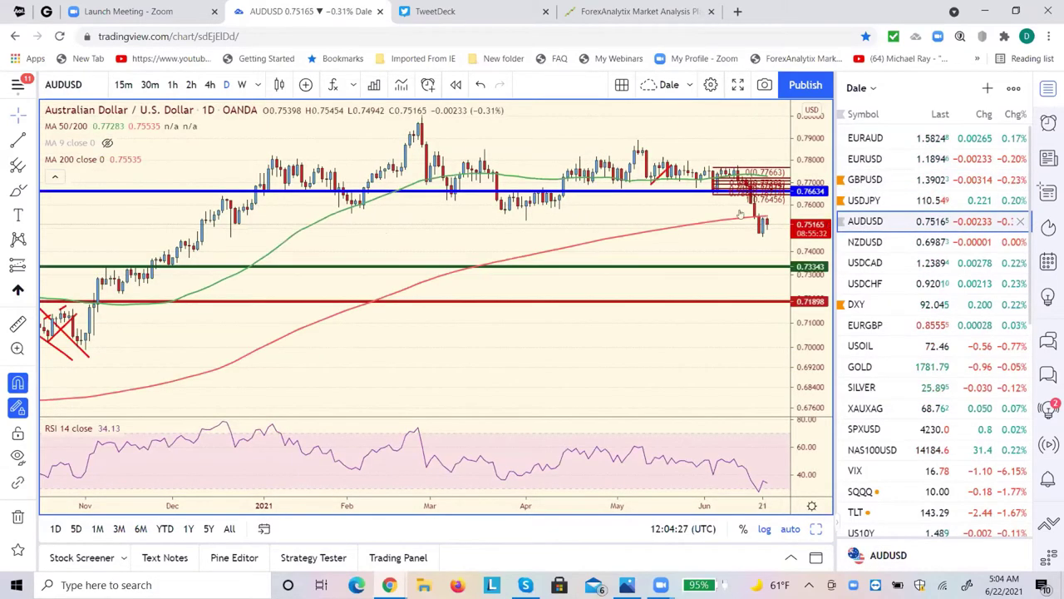
Switch AUDUSD to 4-hour candles to check its Fibonacci levels, then reopen DXY.
{"action": "left_click", "coordinate": [210, 90]}
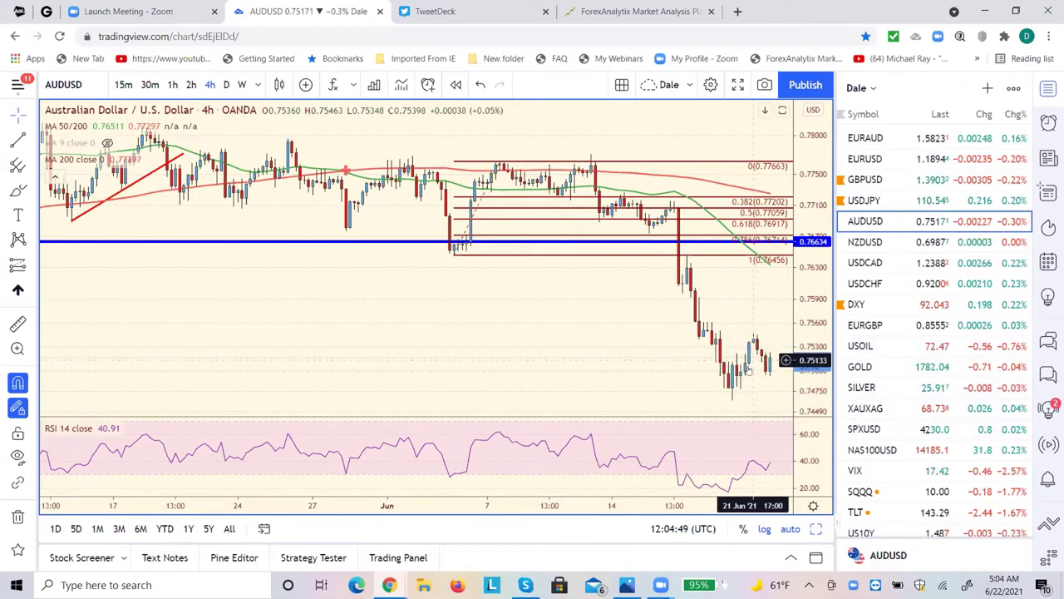
{"action": "left_click", "coordinate": [861, 308]}
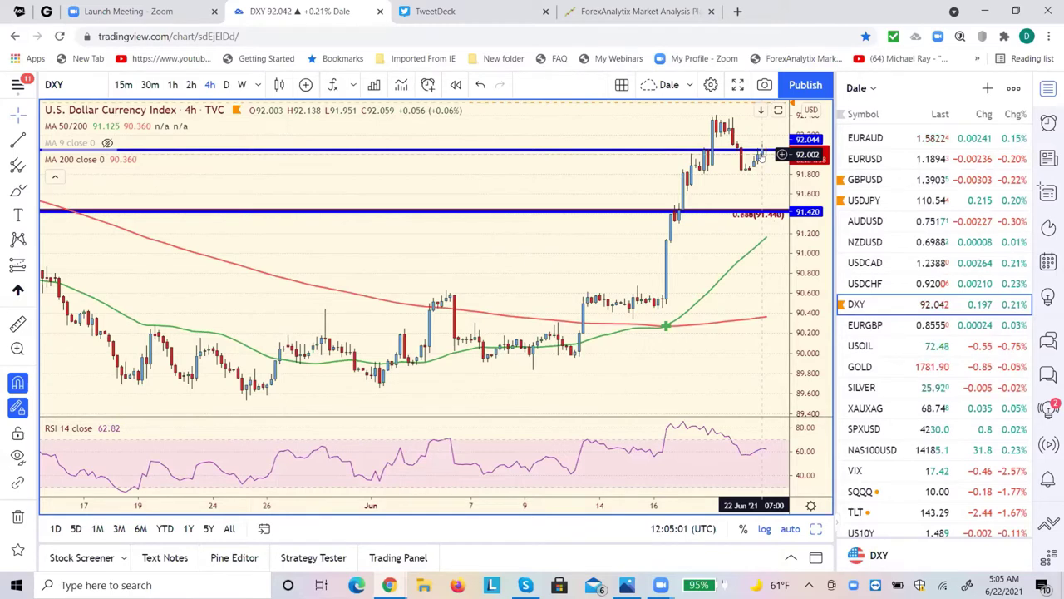
Open the EURAUD daily chart from the watchlist.
{"action": "left_click", "coordinate": [868, 138]}
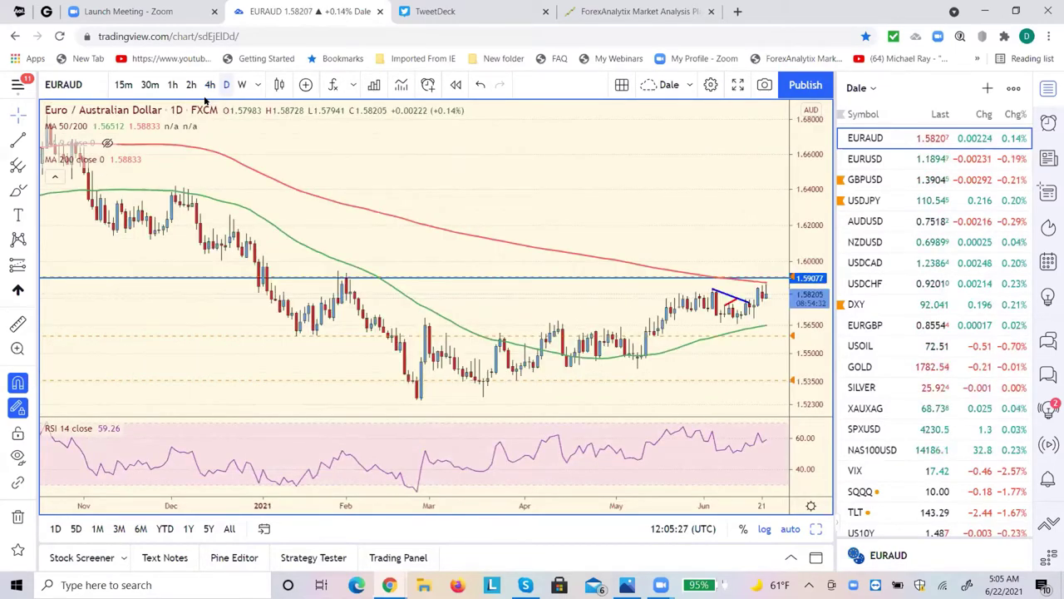
{"action": "left_click", "coordinate": [206, 95]}
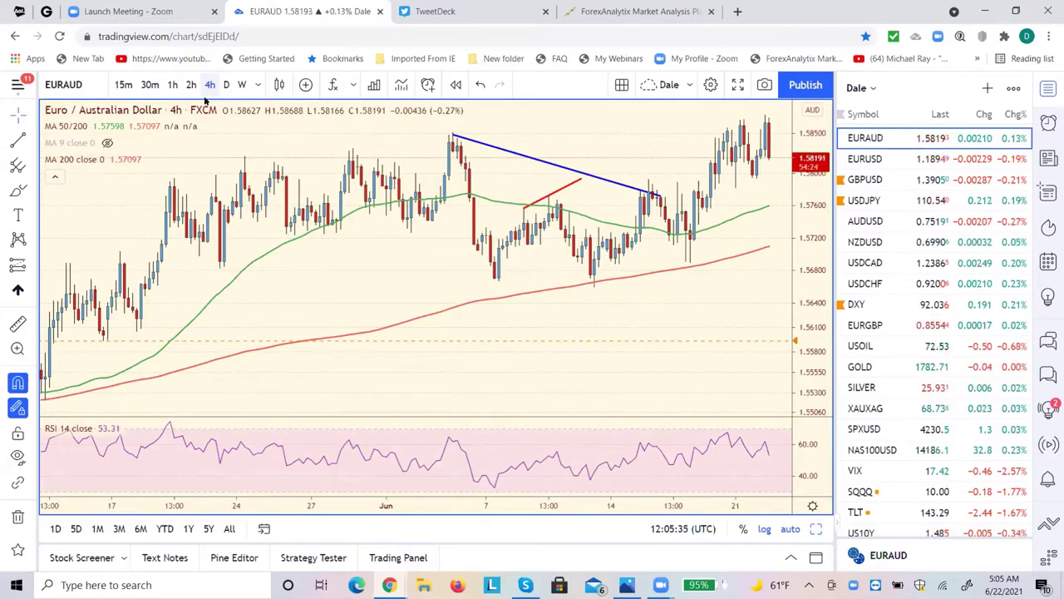
{"action": "left_click", "coordinate": [206, 99]}
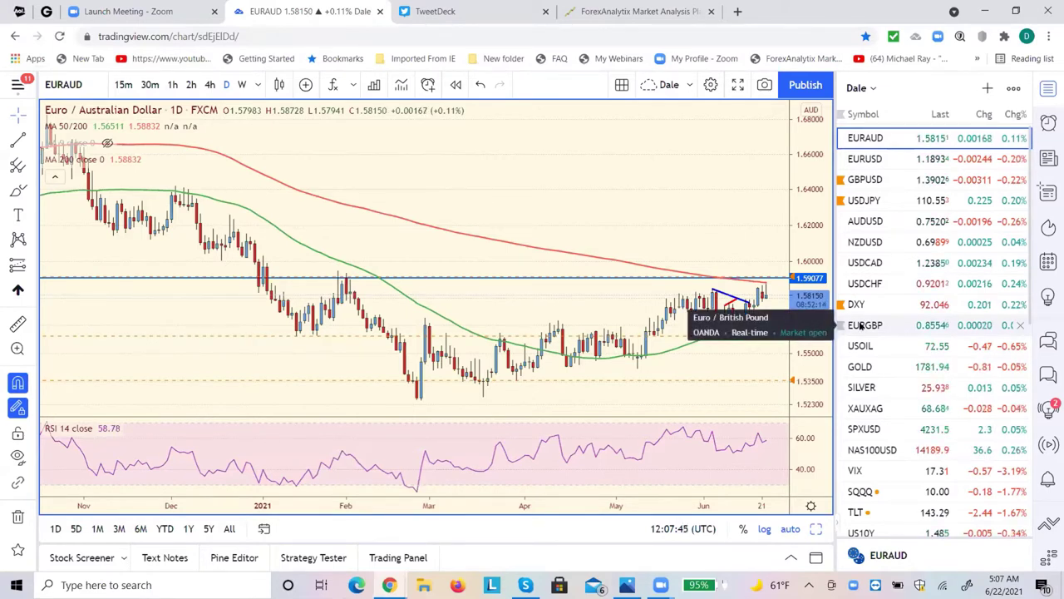
Open the USDCAD chart and set it to 4-hour candles.
{"action": "left_click", "coordinate": [866, 263]}
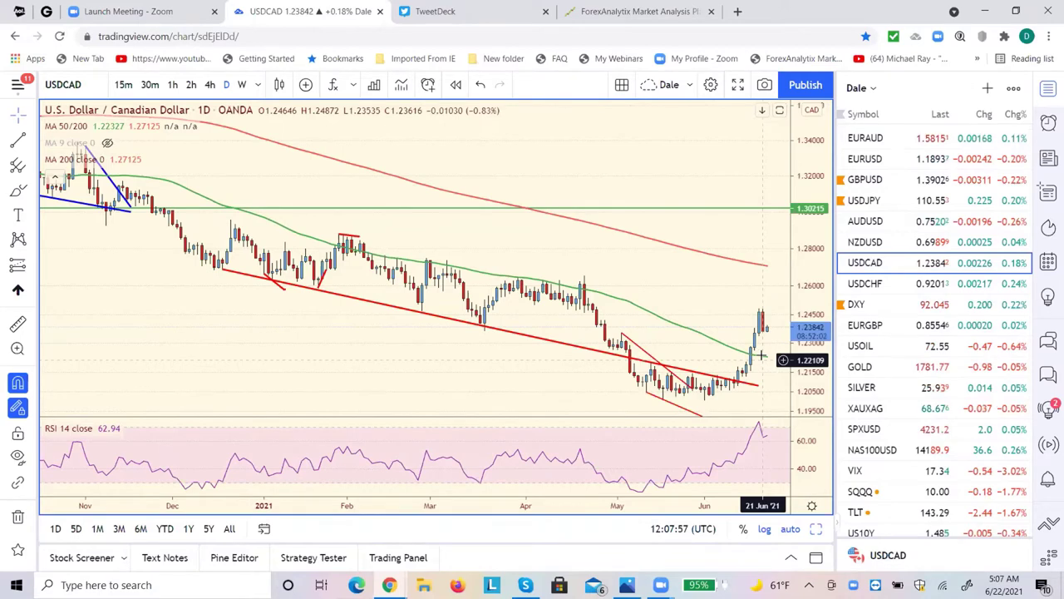
{"action": "left_click", "coordinate": [212, 85]}
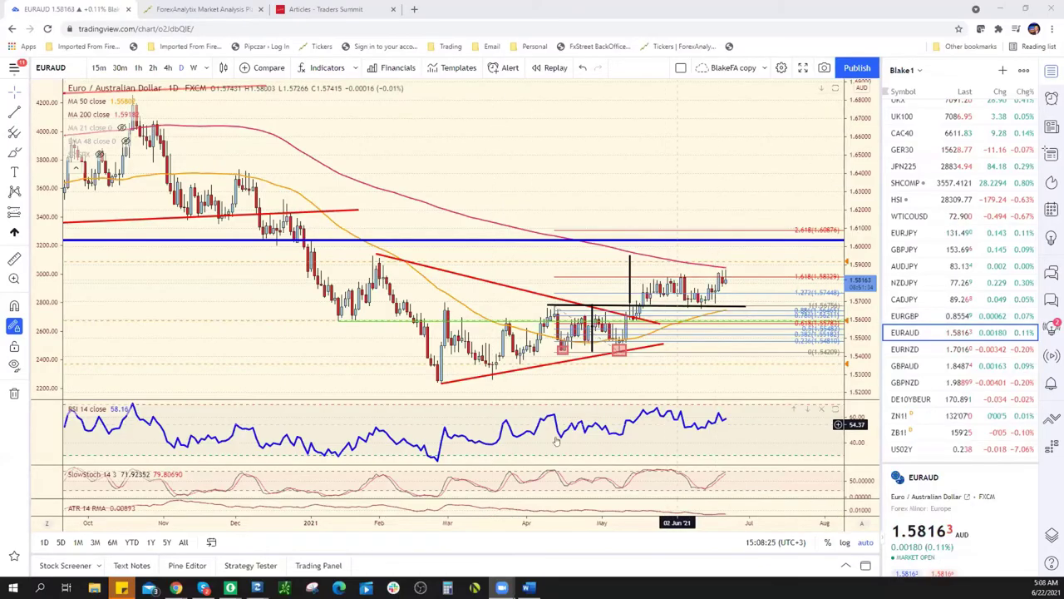
{"action": "scroll", "coordinate": [962, 281], "scroll_direction": "up", "scroll_amount": 8}
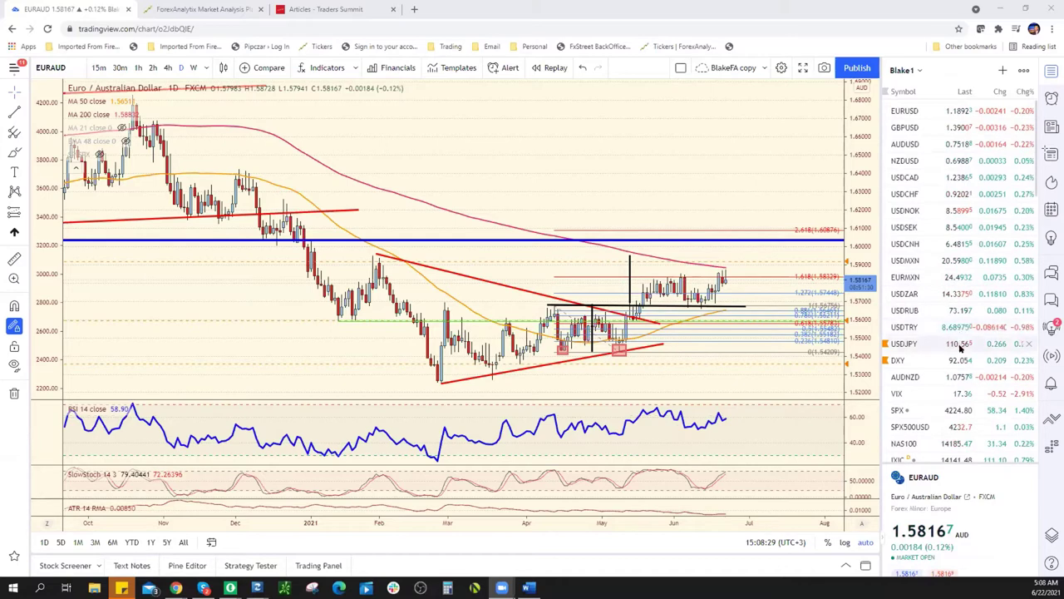
{"action": "scroll", "coordinate": [962, 376], "scroll_direction": "down", "scroll_amount": 8}
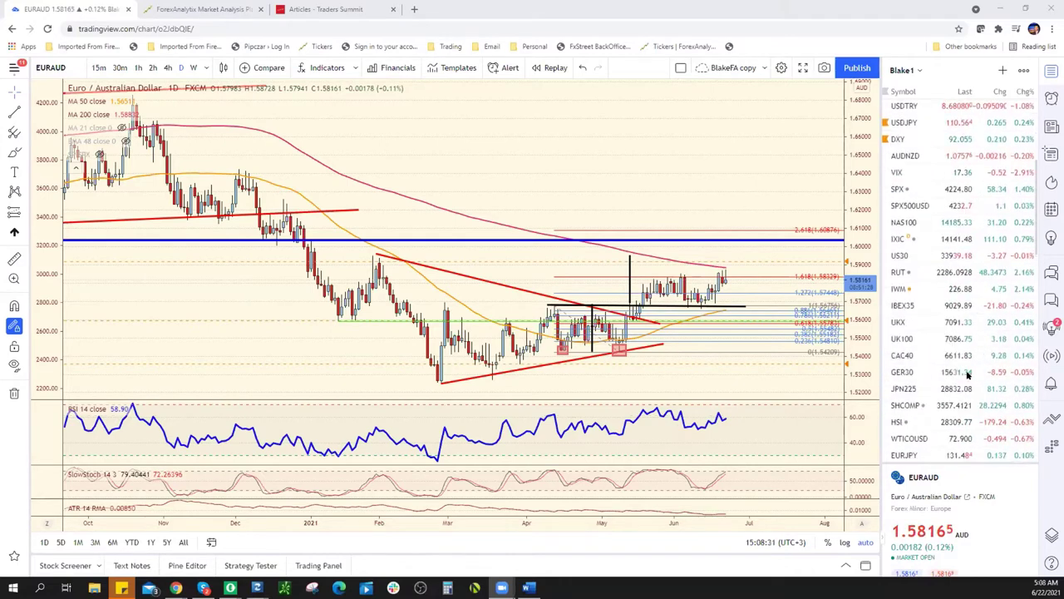
{"action": "scroll", "coordinate": [961, 381], "scroll_direction": "down", "scroll_amount": 3}
{"action": "scroll", "coordinate": [939, 378], "scroll_direction": "down", "scroll_amount": 5}
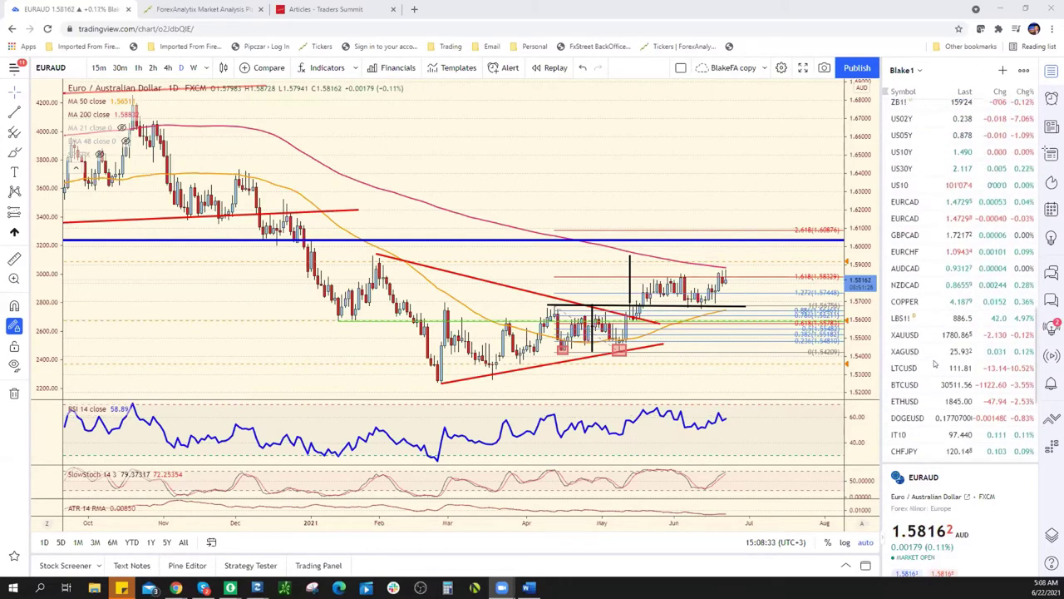
Open the BTCUSD daily chart and zoom out in time to see its levels and projection.
{"action": "left_click", "coordinate": [932, 380]}
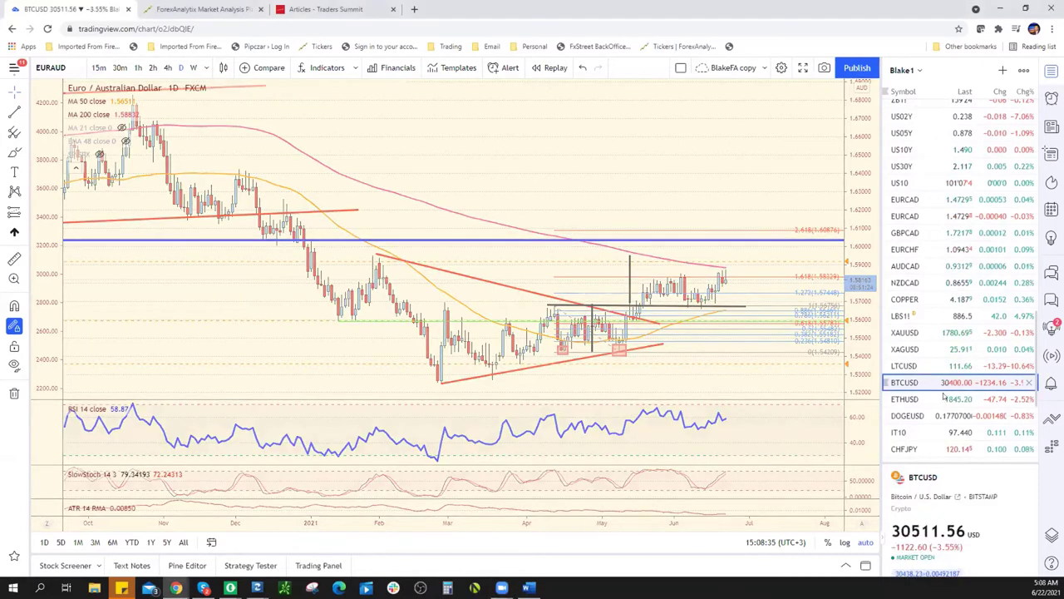
{"action": "scroll", "coordinate": [663, 333], "scroll_direction": "down", "scroll_amount": 3}
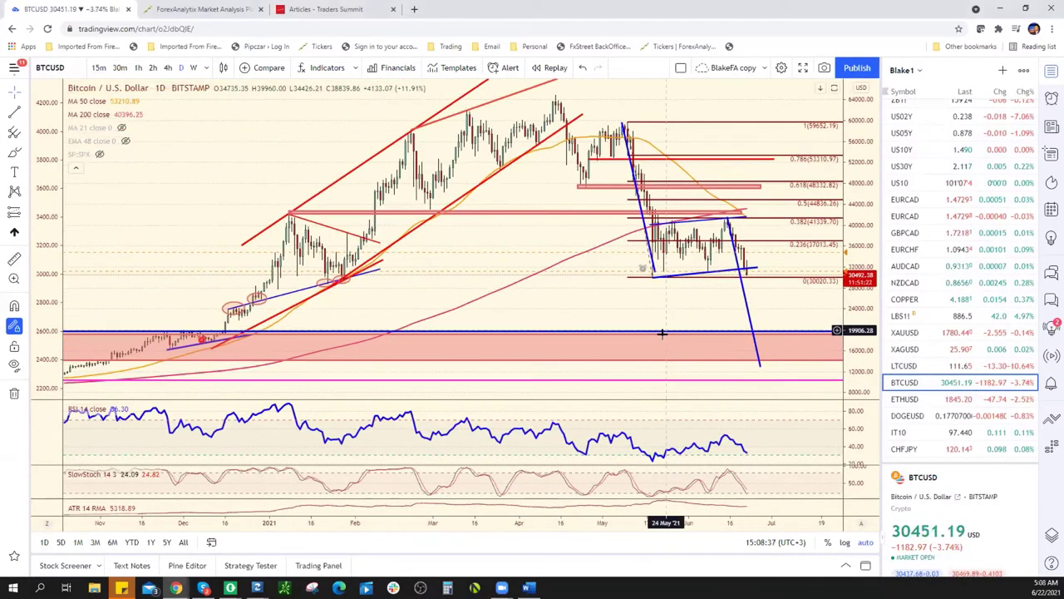
{"action": "scroll", "coordinate": [663, 333], "scroll_direction": "down", "scroll_amount": 1}
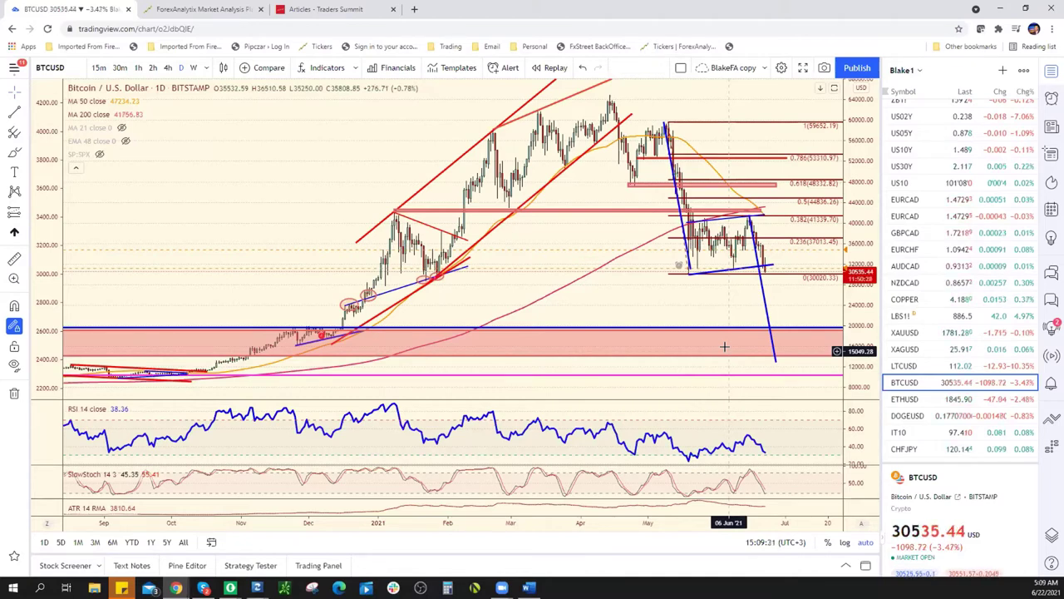
Open the ETHUSD daily chart and zoom the time axis in and out to review its channels.
{"action": "left_click", "coordinate": [927, 400]}
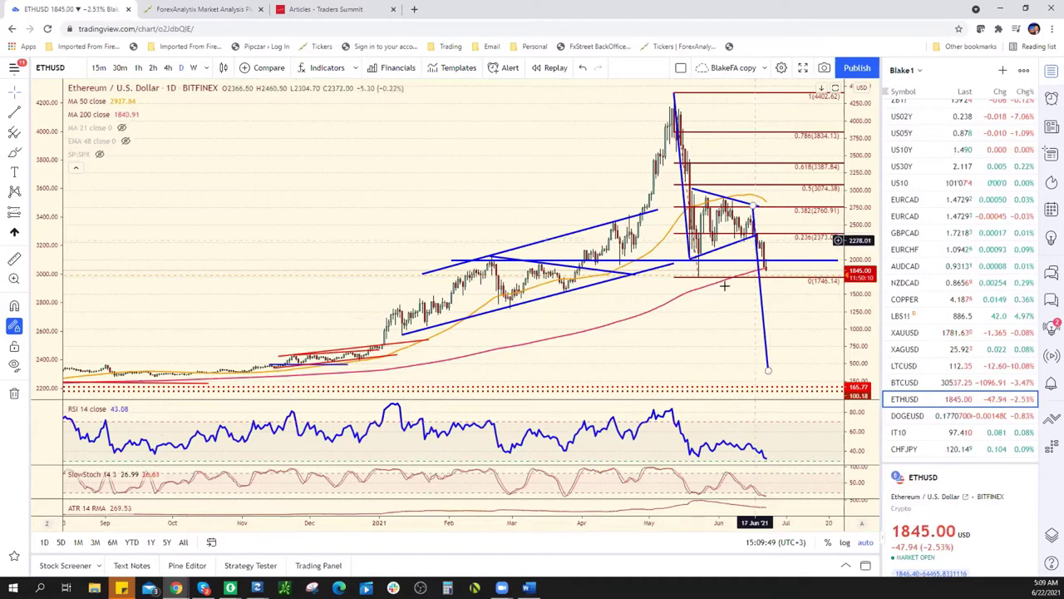
{"action": "scroll", "coordinate": [725, 244], "scroll_direction": "up", "scroll_amount": 1}
{"action": "scroll", "coordinate": [725, 243], "scroll_direction": "up", "scroll_amount": 2}
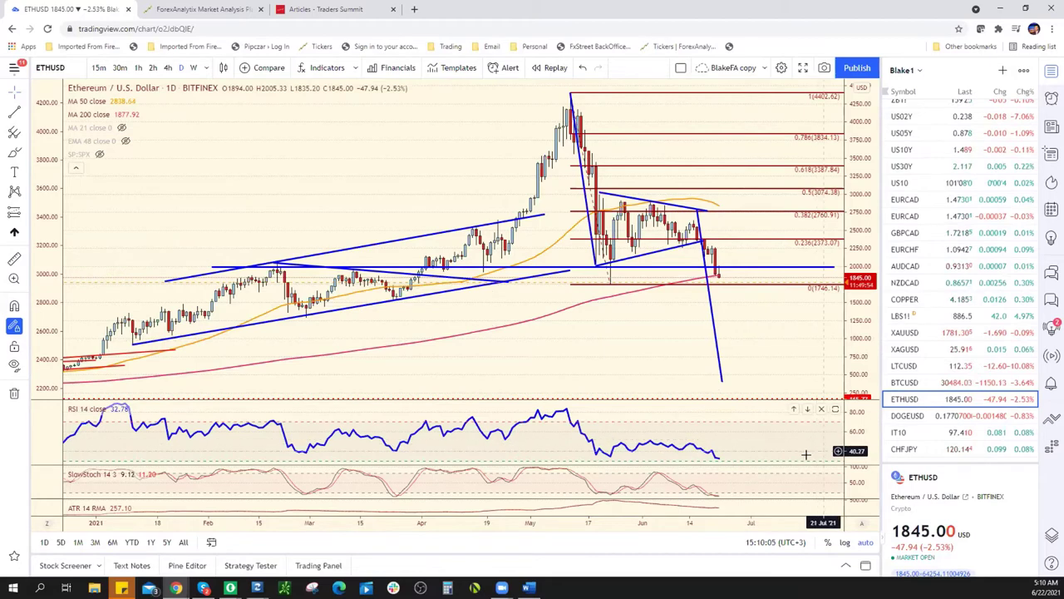
{"action": "scroll", "coordinate": [803, 448], "scroll_direction": "down", "scroll_amount": 2}
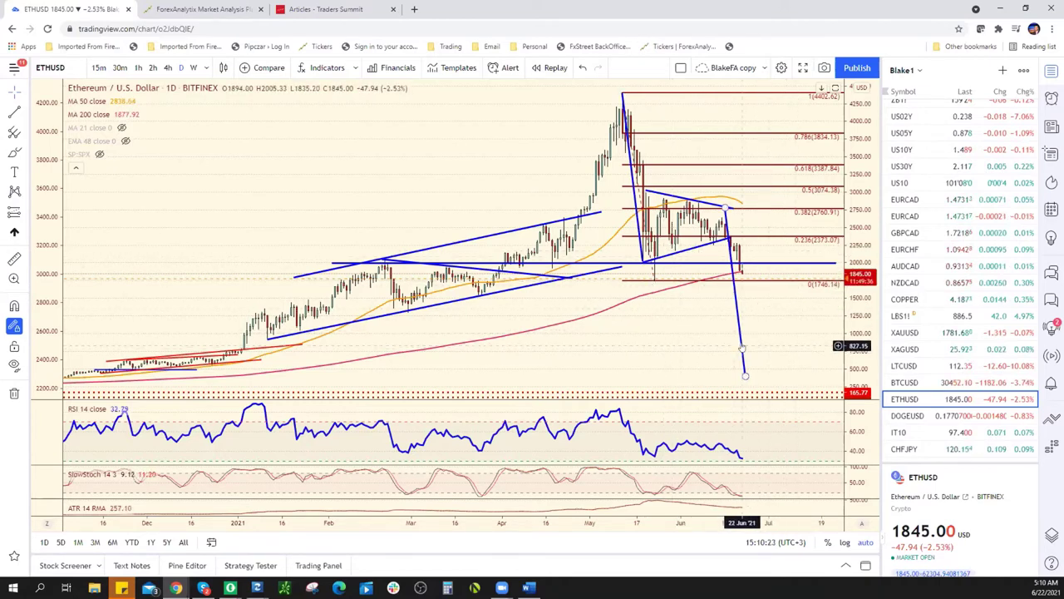
Nudge the blue downward projection line's anchor on ETHUSD, deselect it, and zoom out.
{"action": "mouse_move", "coordinate": [742, 347]}
{"action": "left_mouse_down"}
{"action": "mouse_move", "coordinate": [665, 237]}
{"action": "mouse_move", "coordinate": [643, 233]}
{"action": "mouse_move", "coordinate": [745, 354]}
{"action": "mouse_move", "coordinate": [735, 349]}
{"action": "left_mouse_up"}
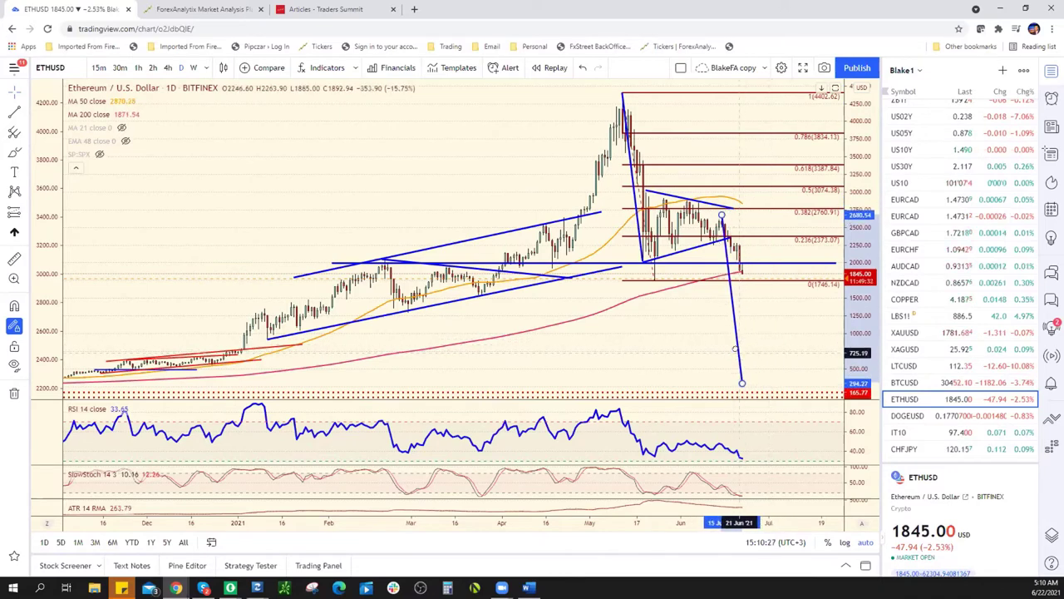
{"action": "left_click", "coordinate": [775, 362]}
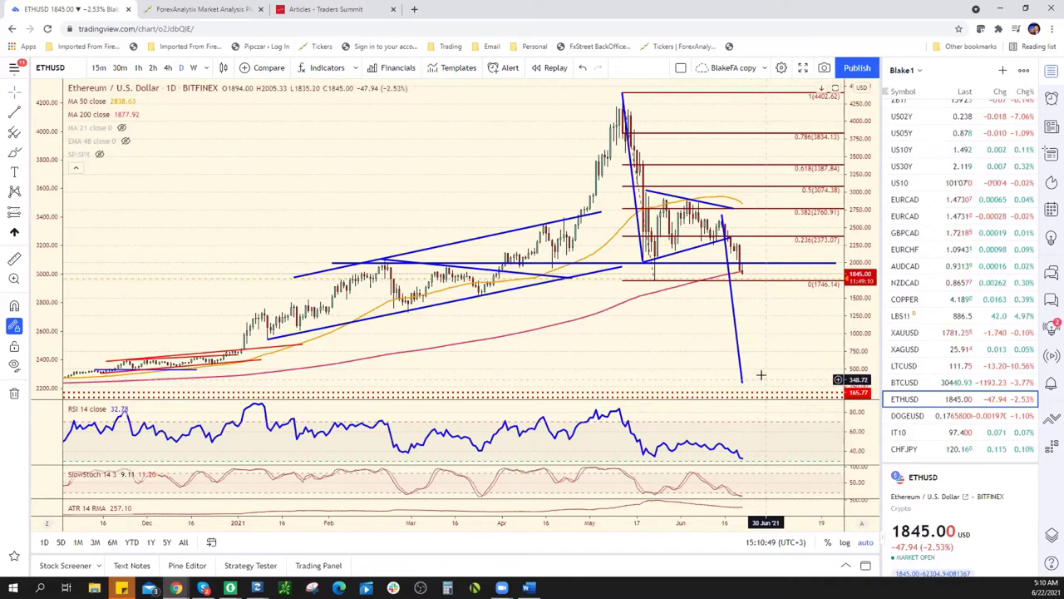
{"action": "scroll", "coordinate": [765, 358], "scroll_direction": "down", "scroll_amount": 5}
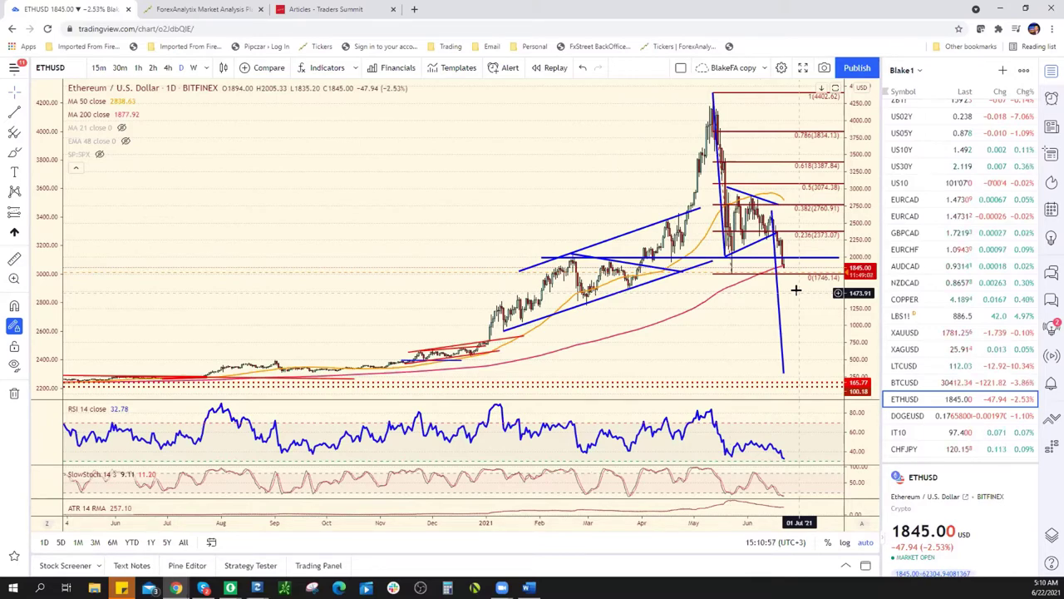
Back on BTCUSD, move the steep blue projection line's lower end to the pink support zone.
{"action": "left_click", "coordinate": [923, 388]}
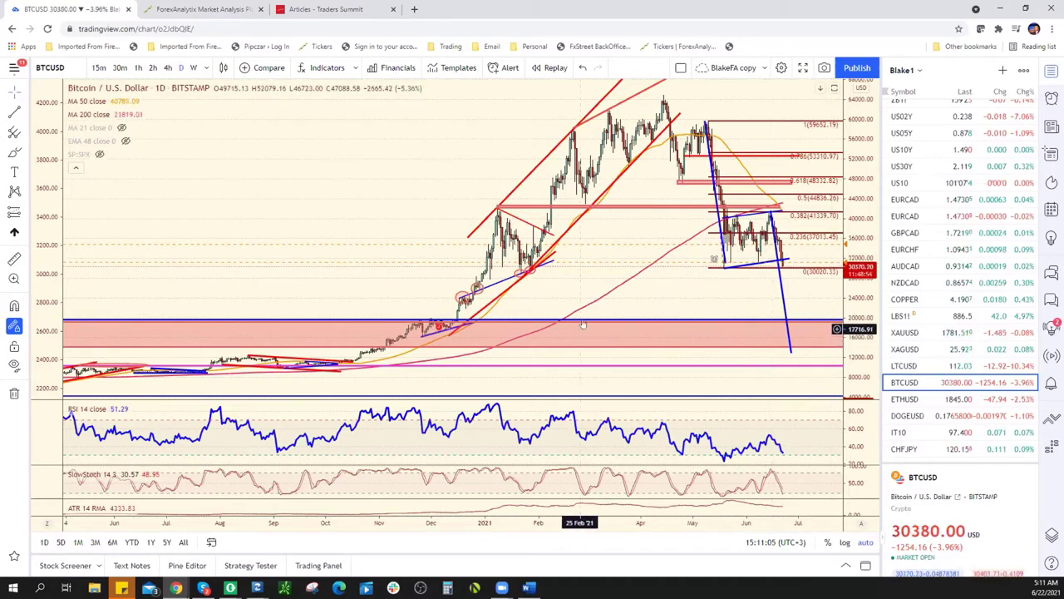
{"action": "left_click", "coordinate": [790, 353]}
{"action": "scroll", "coordinate": [796, 354], "scroll_direction": "down", "scroll_amount": 2}
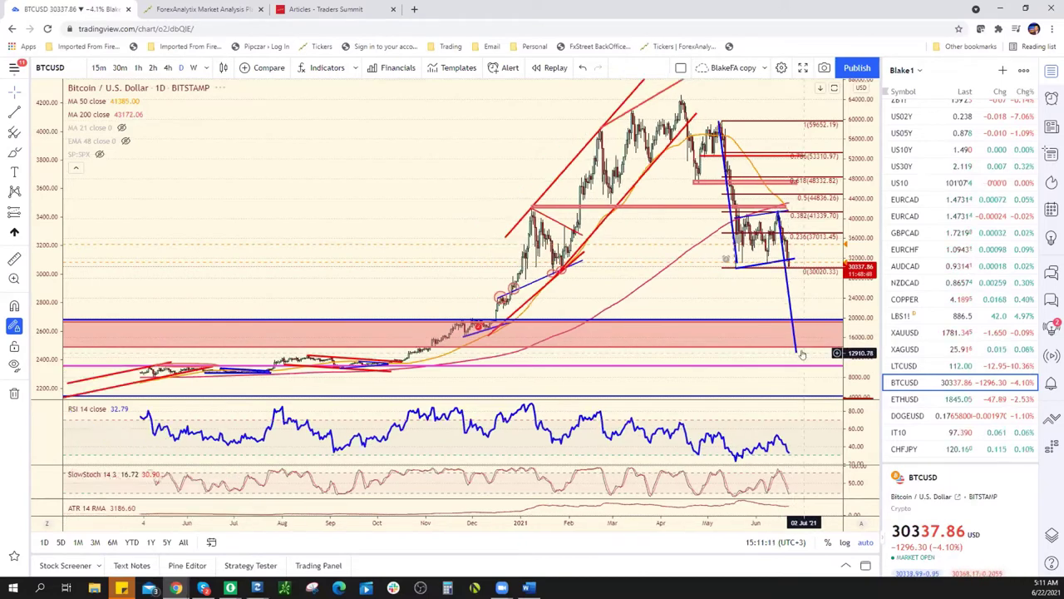
{"action": "scroll", "coordinate": [786, 355], "scroll_direction": "down", "scroll_amount": 4}
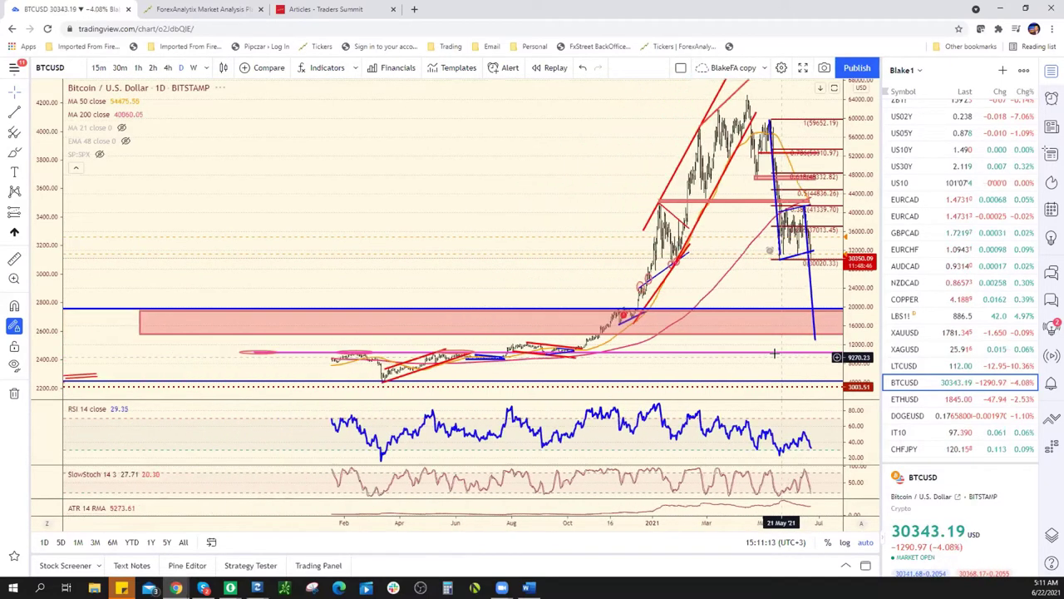
{"action": "scroll", "coordinate": [772, 355], "scroll_direction": "down", "scroll_amount": 4}
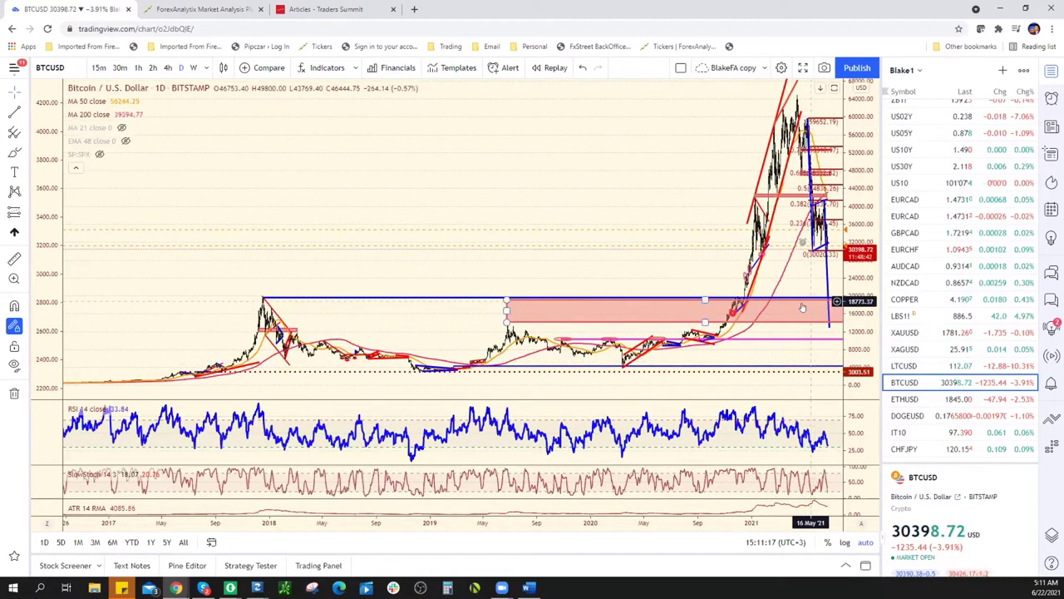
{"action": "scroll", "coordinate": [802, 308], "scroll_direction": "up", "scroll_amount": 2}
{"action": "scroll", "coordinate": [802, 307], "scroll_direction": "up", "scroll_amount": 2}
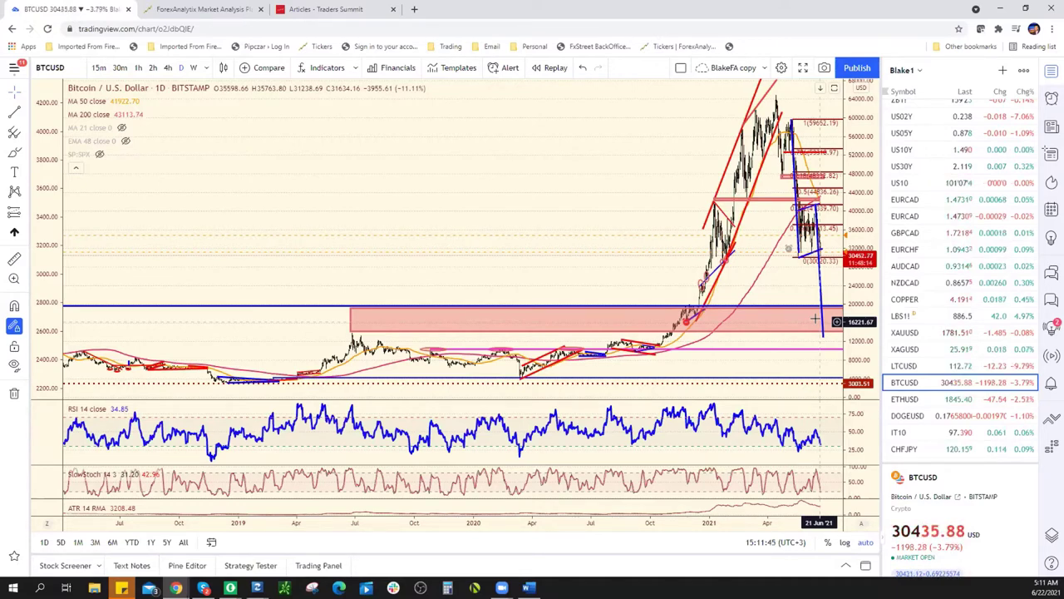
{"action": "scroll", "coordinate": [819, 325], "scroll_direction": "up", "scroll_amount": 4}
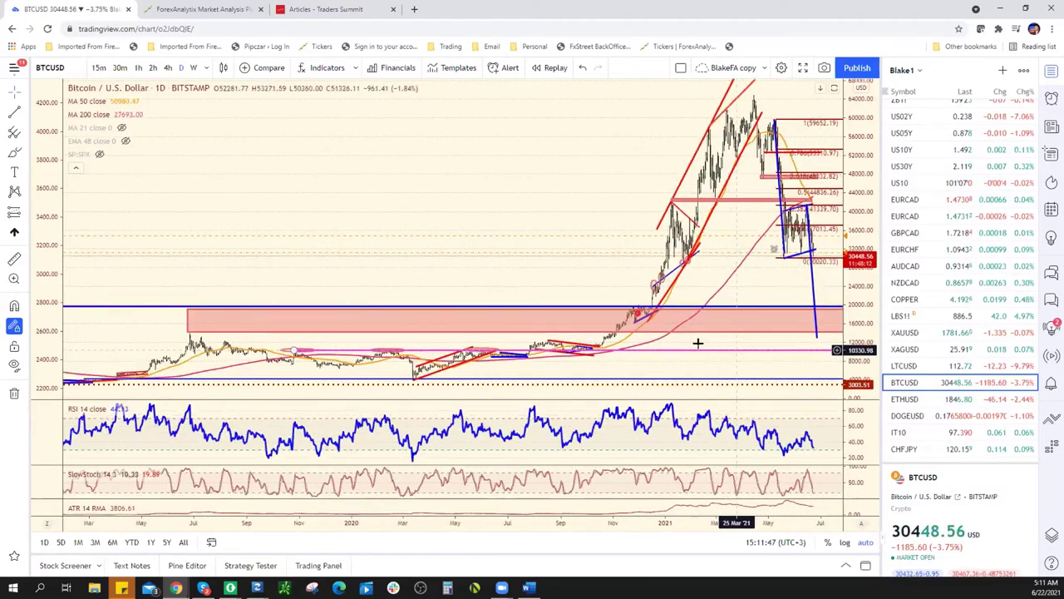
{"action": "scroll", "coordinate": [694, 344], "scroll_direction": "up", "scroll_amount": 4}
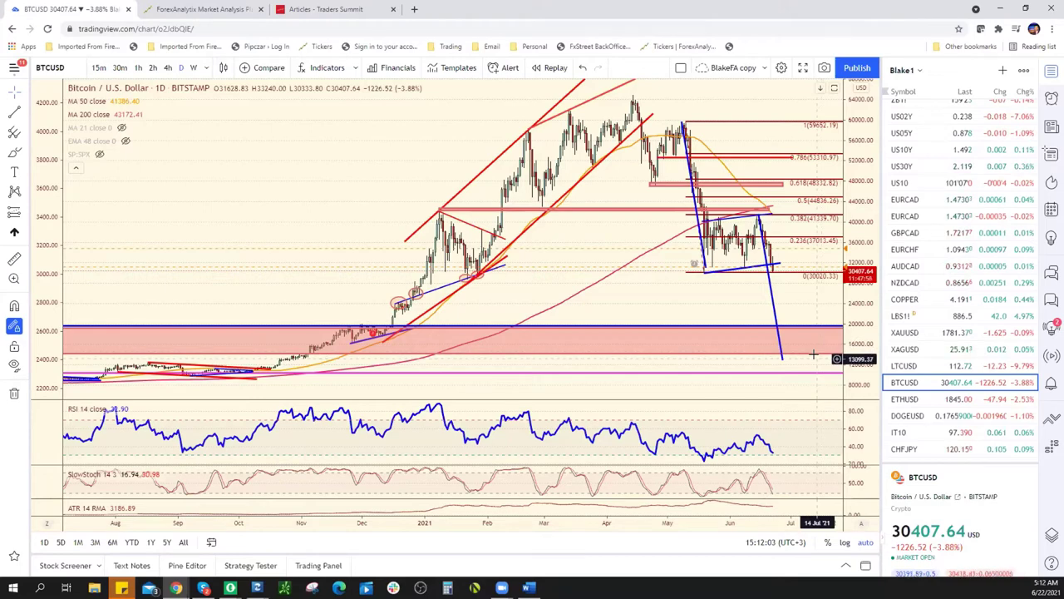
Pass through Dogecoin, then load ETHUSD daily with its channel, Fibonacci levels and downward projection.
{"action": "scroll", "coordinate": [923, 358], "scroll_direction": "down", "scroll_amount": 3}
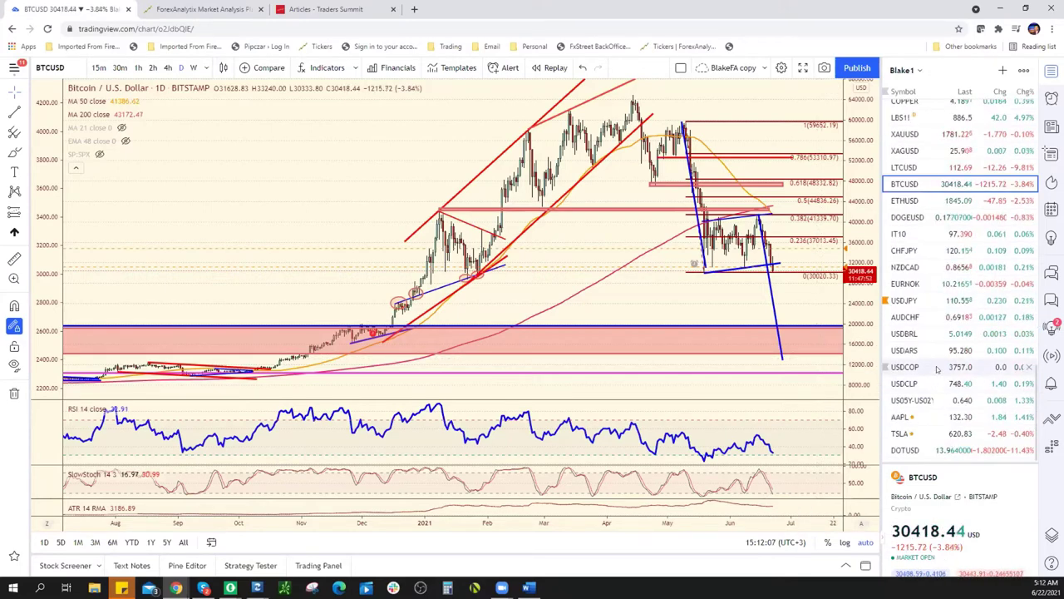
{"action": "left_click", "coordinate": [923, 217]}
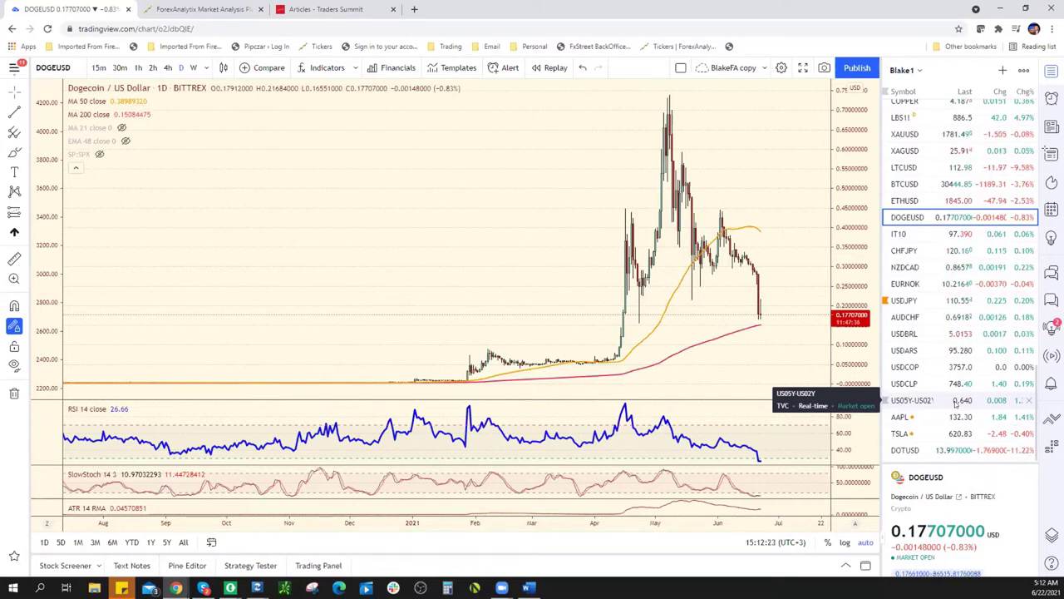
{"action": "left_click", "coordinate": [945, 204]}
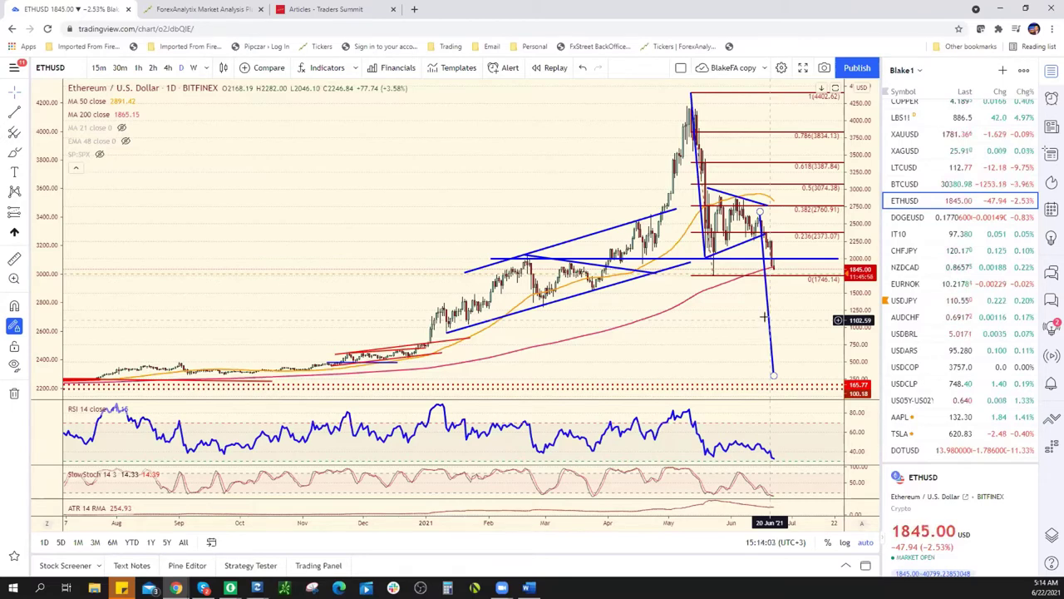
Glance at BTCUSD, then return to ETHUSD zoomed in on December through July.
{"action": "left_click", "coordinate": [944, 183]}
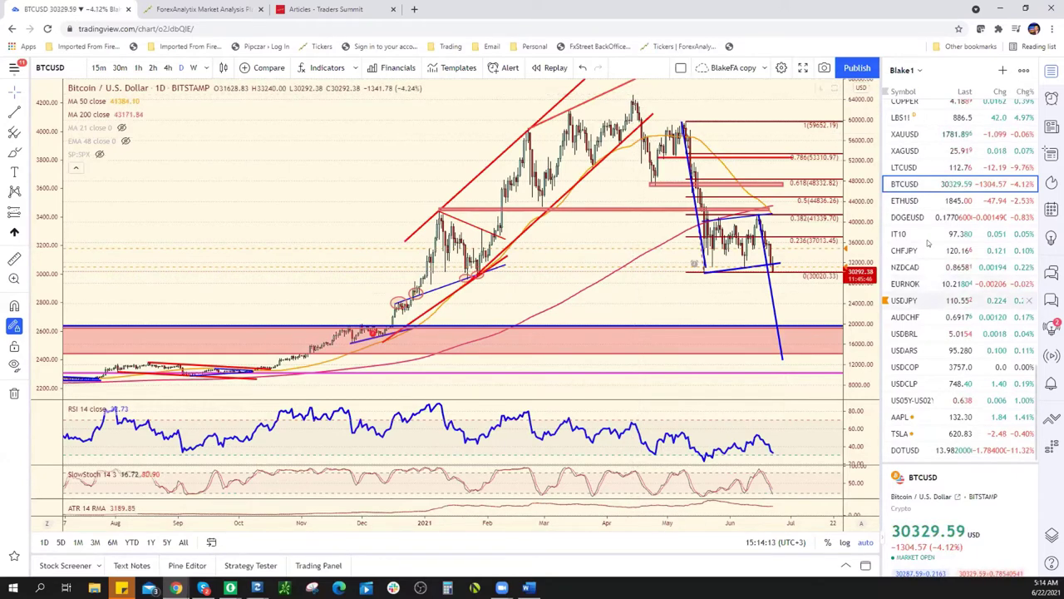
{"action": "left_click", "coordinate": [912, 202]}
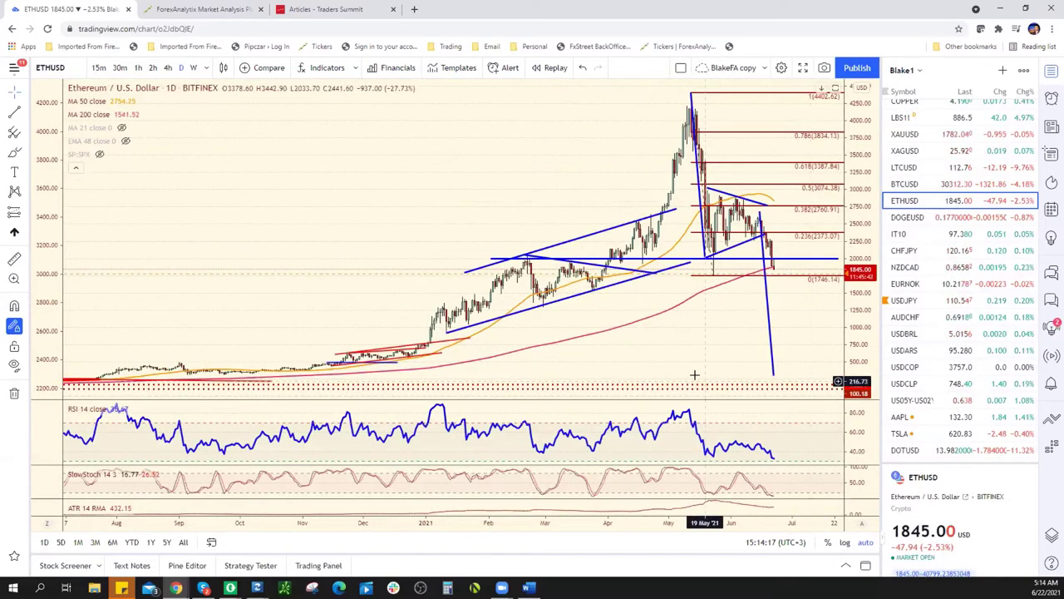
{"action": "scroll", "coordinate": [694, 374], "scroll_direction": "up", "scroll_amount": 2}
{"action": "scroll", "coordinate": [693, 374], "scroll_direction": "up", "scroll_amount": 2}
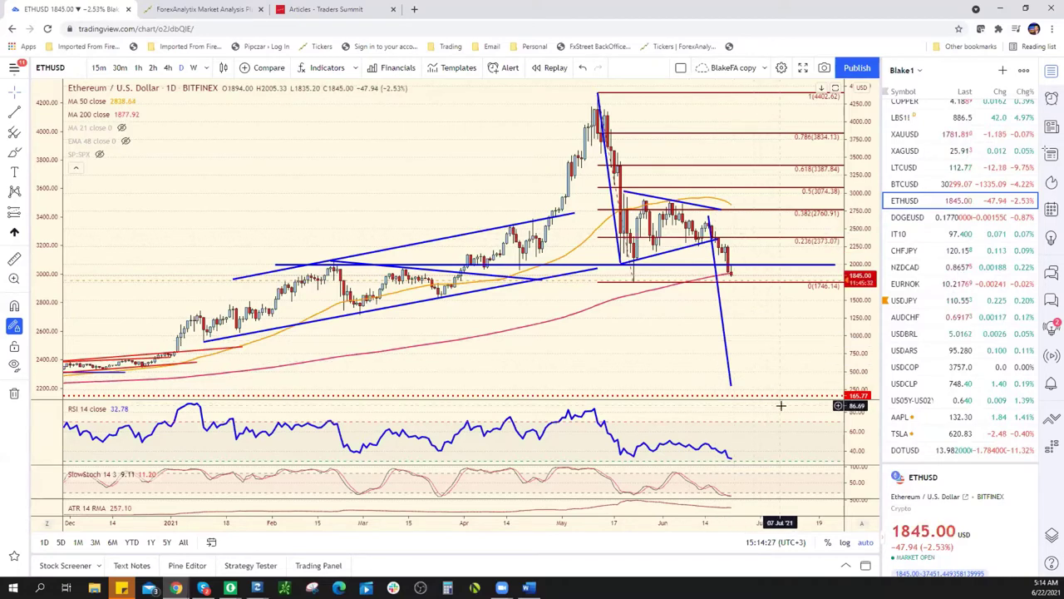
{"action": "scroll", "coordinate": [784, 400], "scroll_direction": "down", "scroll_amount": 1}
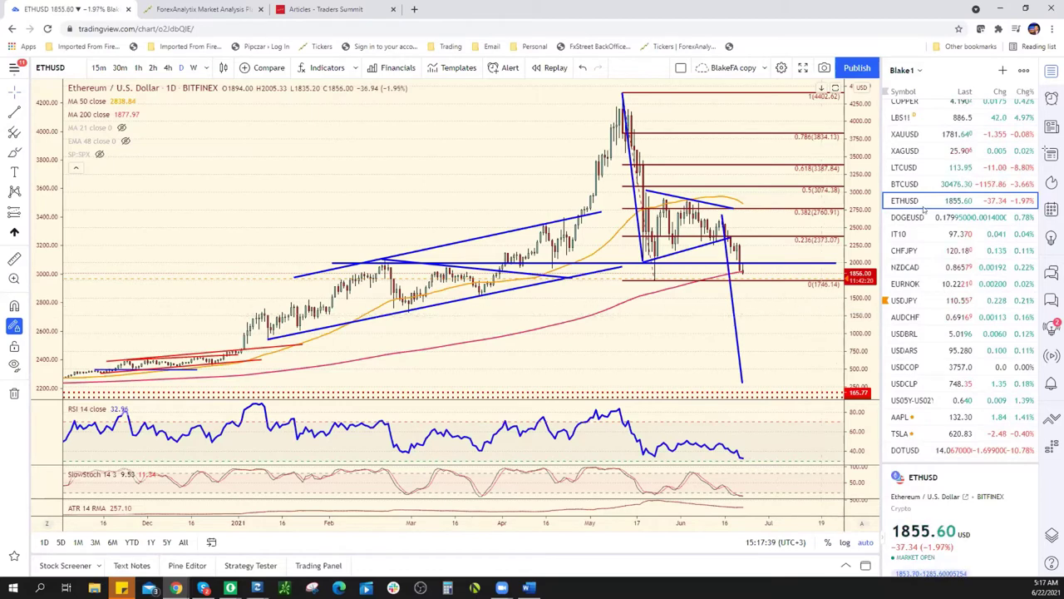
Load BTCUSD and zoom out to review its drawn levels over longer history.
{"action": "key", "text": "Up"}
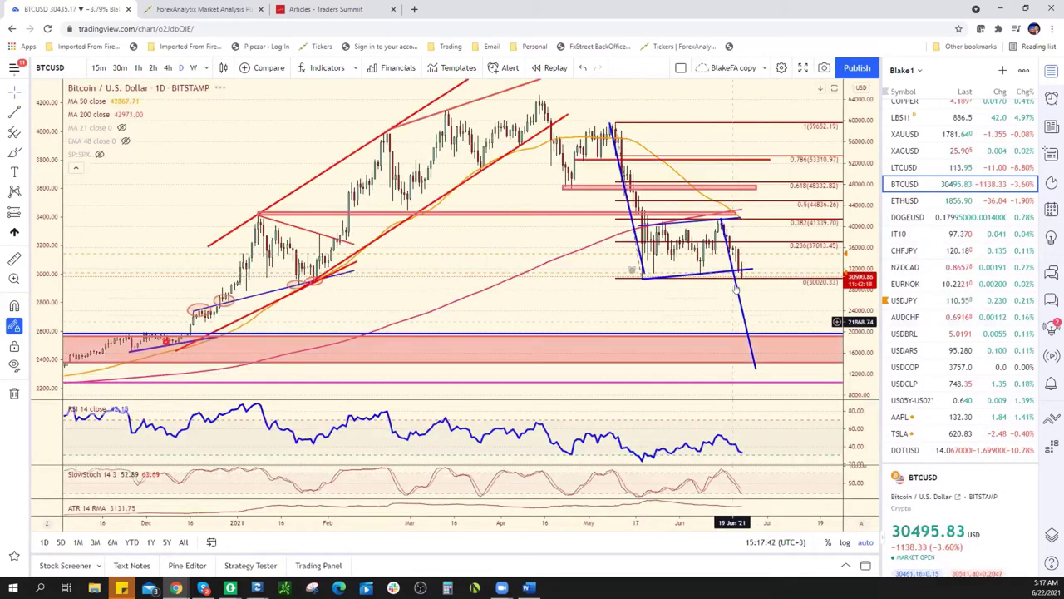
{"action": "scroll", "coordinate": [790, 337], "scroll_direction": "down", "scroll_amount": 6}
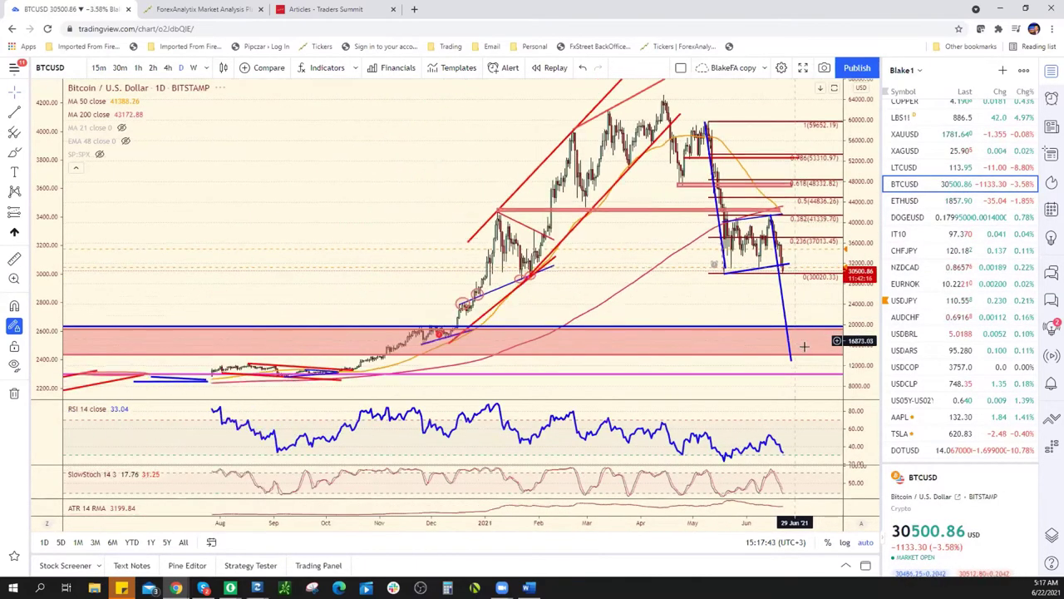
{"action": "scroll", "coordinate": [806, 354], "scroll_direction": "down", "scroll_amount": 4}
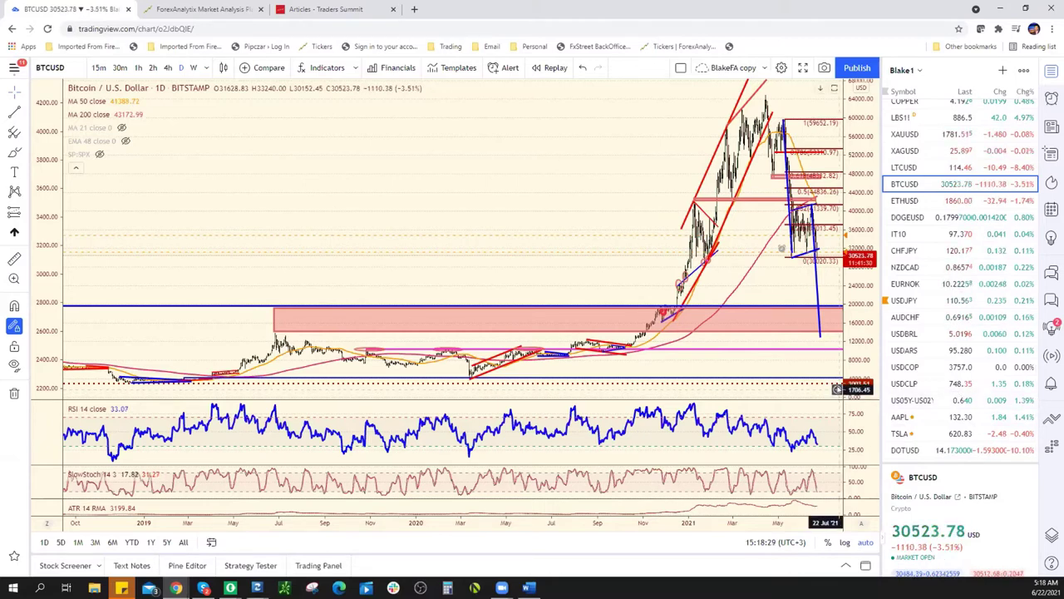
{"action": "scroll", "coordinate": [630, 284], "scroll_direction": "up", "scroll_amount": 3}
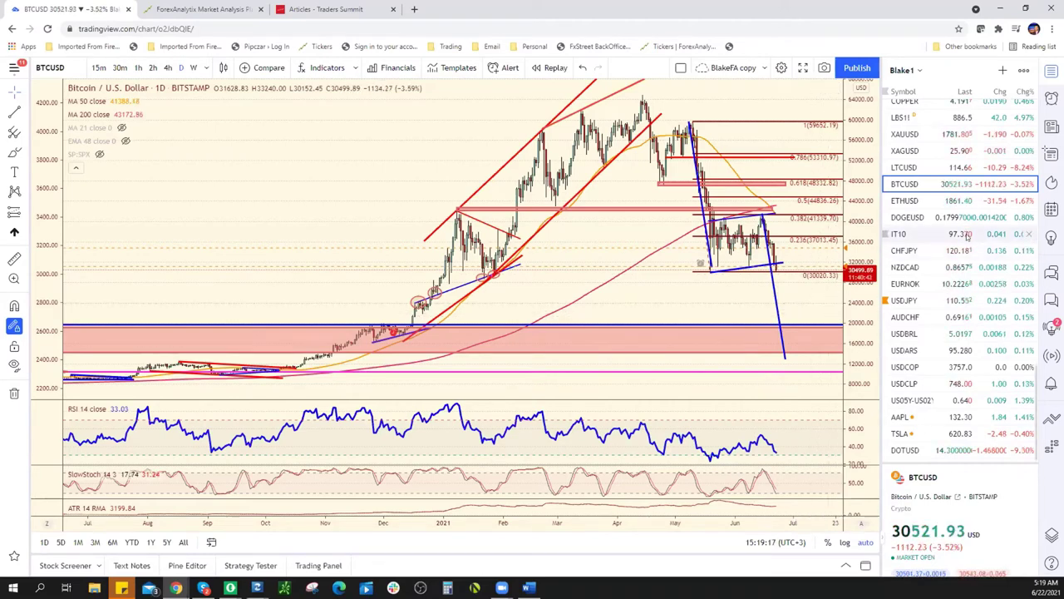
{"action": "scroll", "coordinate": [967, 237], "scroll_direction": "up", "scroll_amount": 5}
{"action": "scroll", "coordinate": [969, 241], "scroll_direction": "up", "scroll_amount": 5}
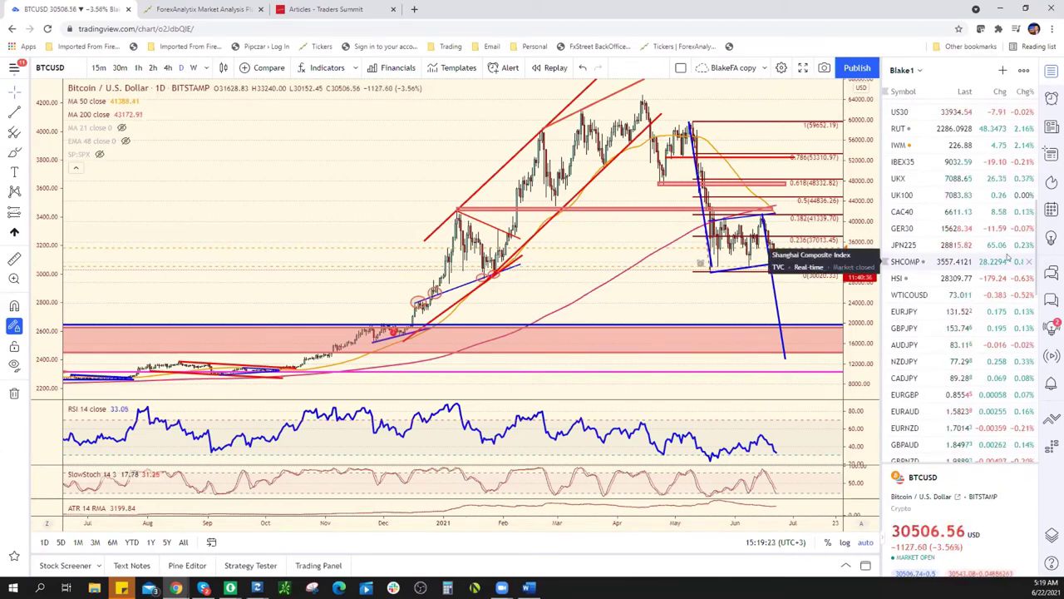
{"action": "scroll", "coordinate": [1023, 349], "scroll_direction": "up", "scroll_amount": 5}
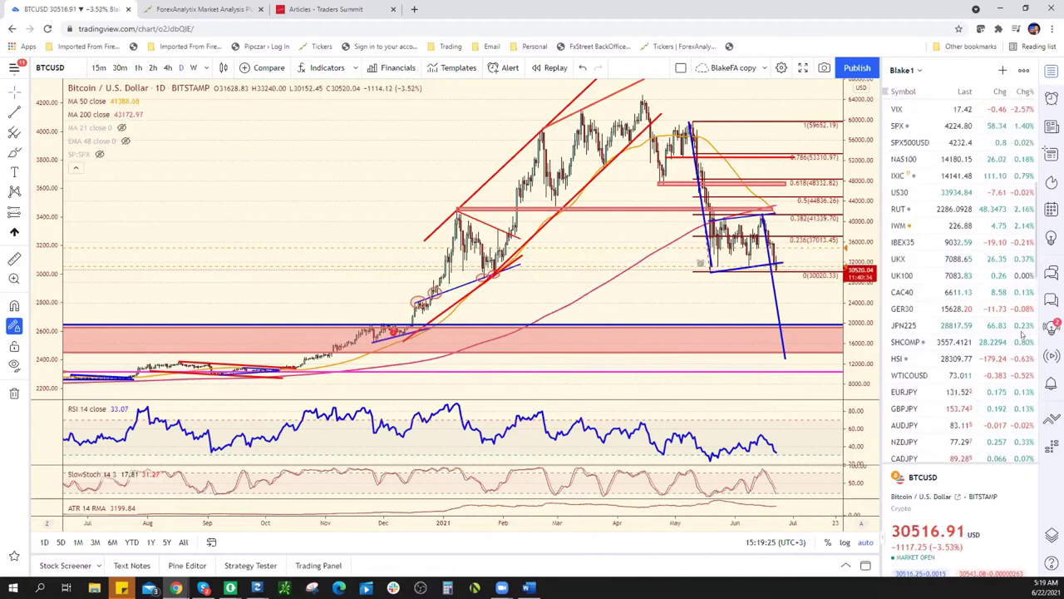
{"action": "scroll", "coordinate": [1024, 353], "scroll_direction": "up", "scroll_amount": 2}
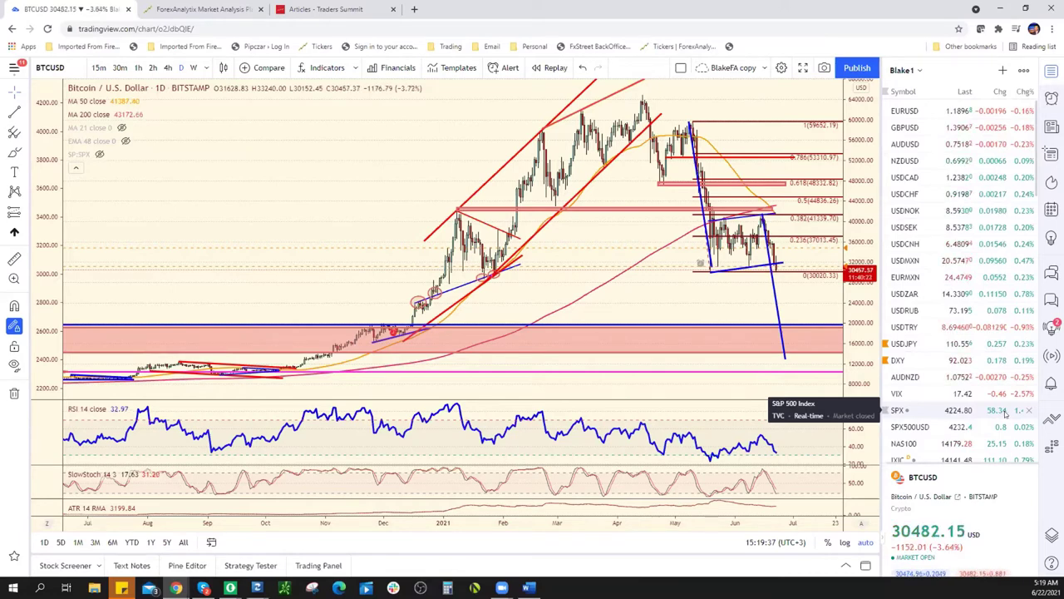
{"action": "scroll", "coordinate": [1004, 411], "scroll_direction": "down", "scroll_amount": 5}
{"action": "scroll", "coordinate": [1005, 411], "scroll_direction": "down", "scroll_amount": 10}
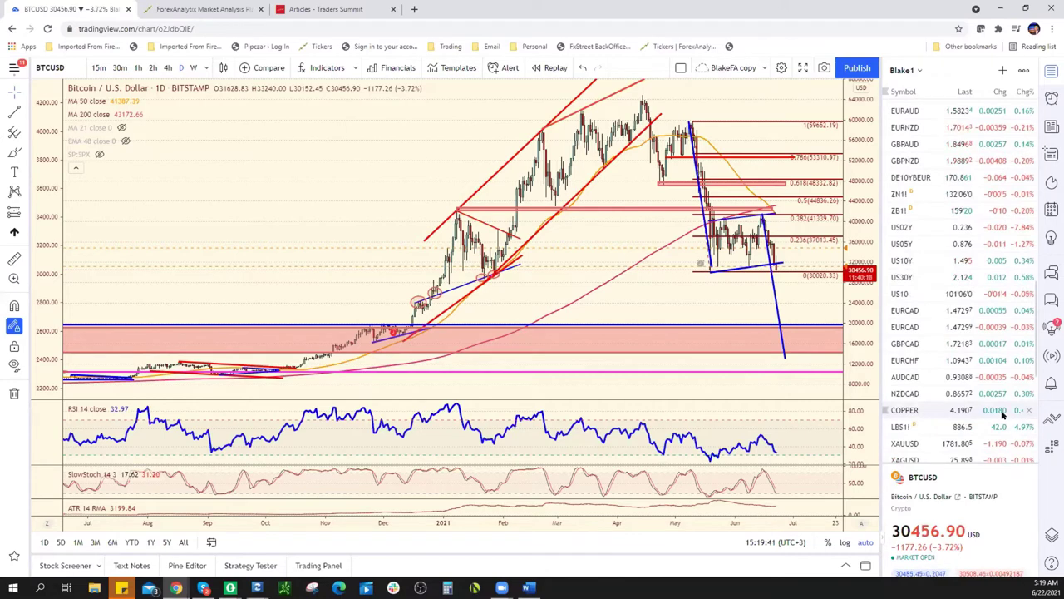
{"action": "scroll", "coordinate": [1003, 413], "scroll_direction": "down", "scroll_amount": 2}
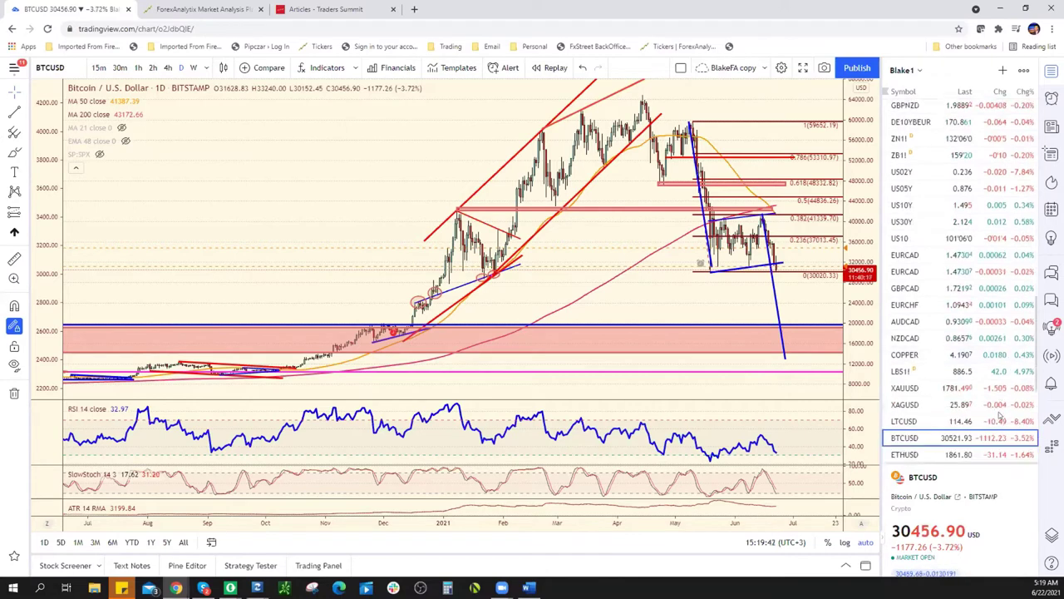
Open the XAUUSD gold daily chart showing its descending channel and Fibonacci levels.
{"action": "left_click", "coordinate": [956, 388]}
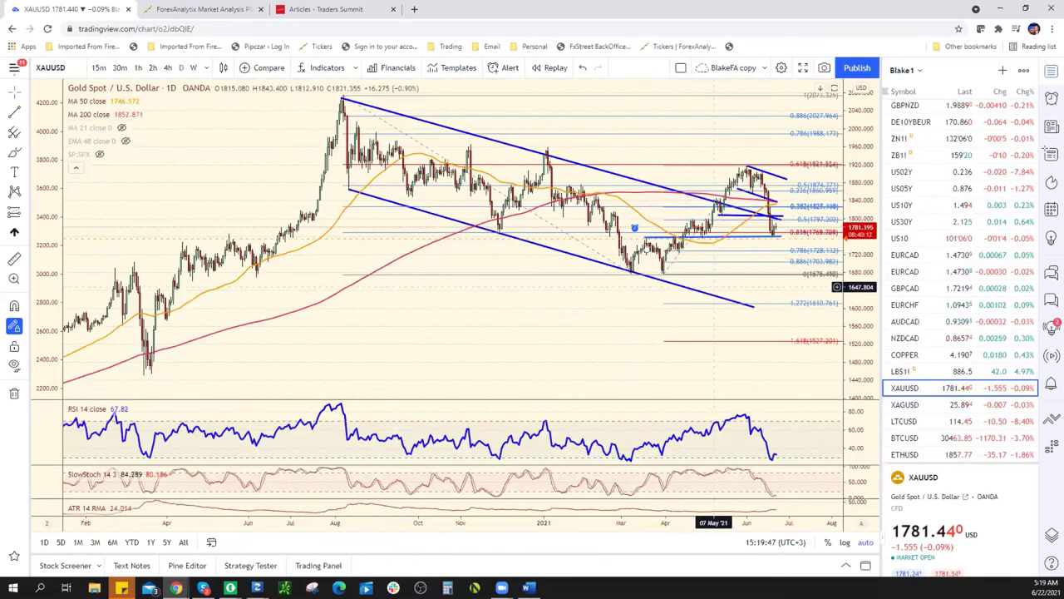
{"action": "scroll", "coordinate": [752, 283], "scroll_direction": "up", "scroll_amount": 3}
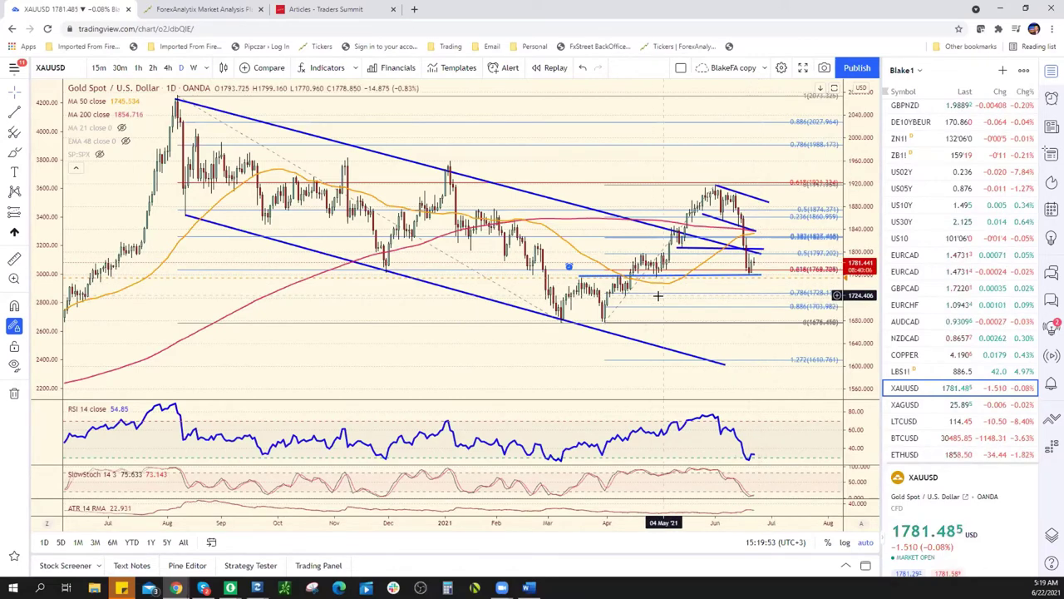
{"action": "scroll", "coordinate": [655, 297], "scroll_direction": "down", "scroll_amount": 3}
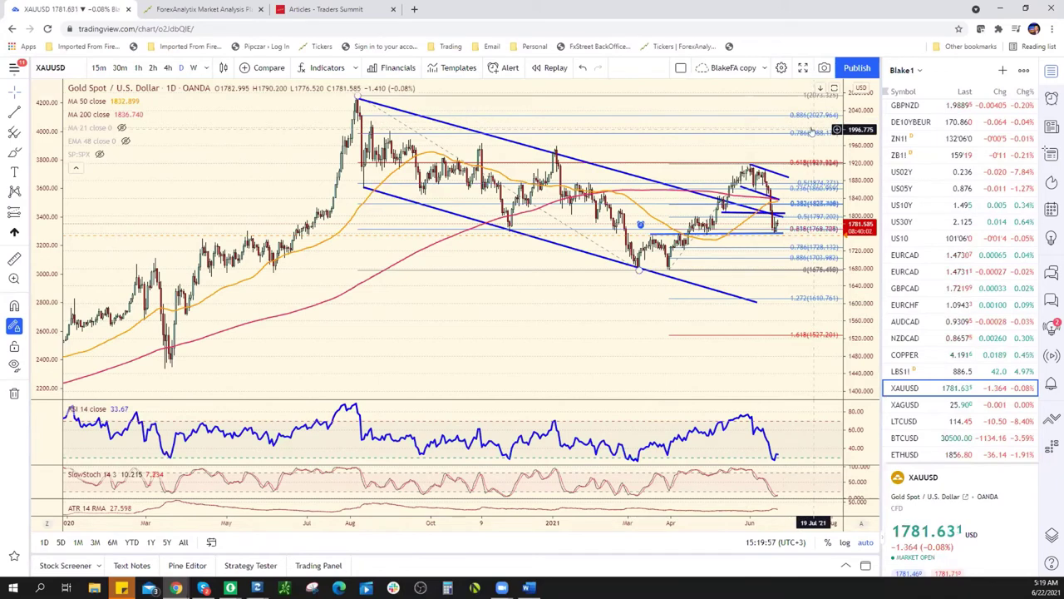
Draw a green brush loop around recent gold candles, then delete it from its context menu.
{"action": "left_click", "coordinate": [14, 152]}
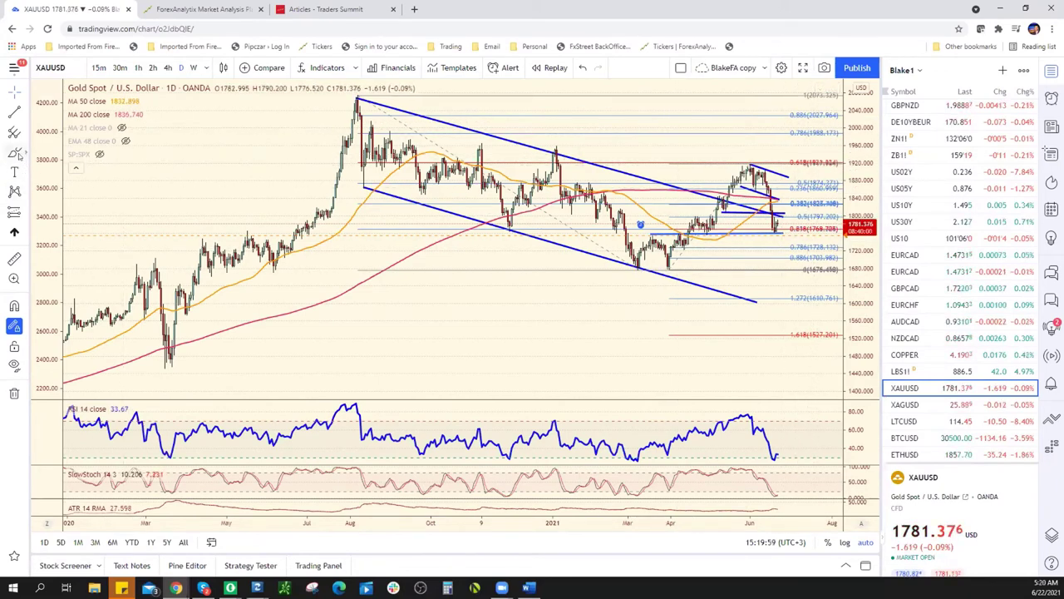
{"action": "mouse_move", "coordinate": [760, 96]}
{"action": "left_mouse_down"}
{"action": "mouse_move", "coordinate": [599, 128]}
{"action": "mouse_move", "coordinate": [540, 241]}
{"action": "mouse_move", "coordinate": [763, 96]}
{"action": "left_mouse_up"}
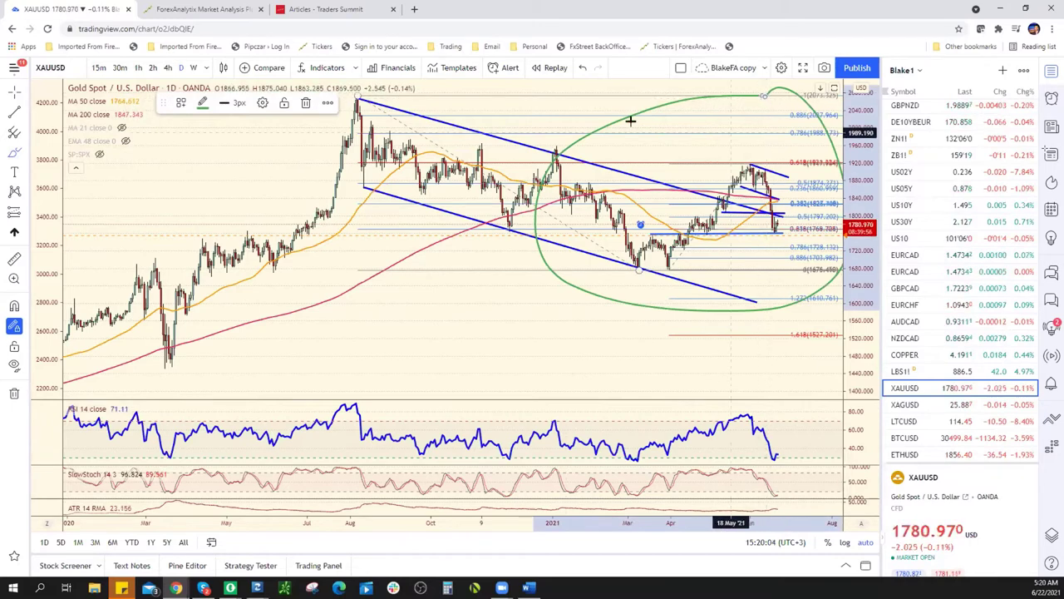
{"action": "right_click", "coordinate": [770, 87]}
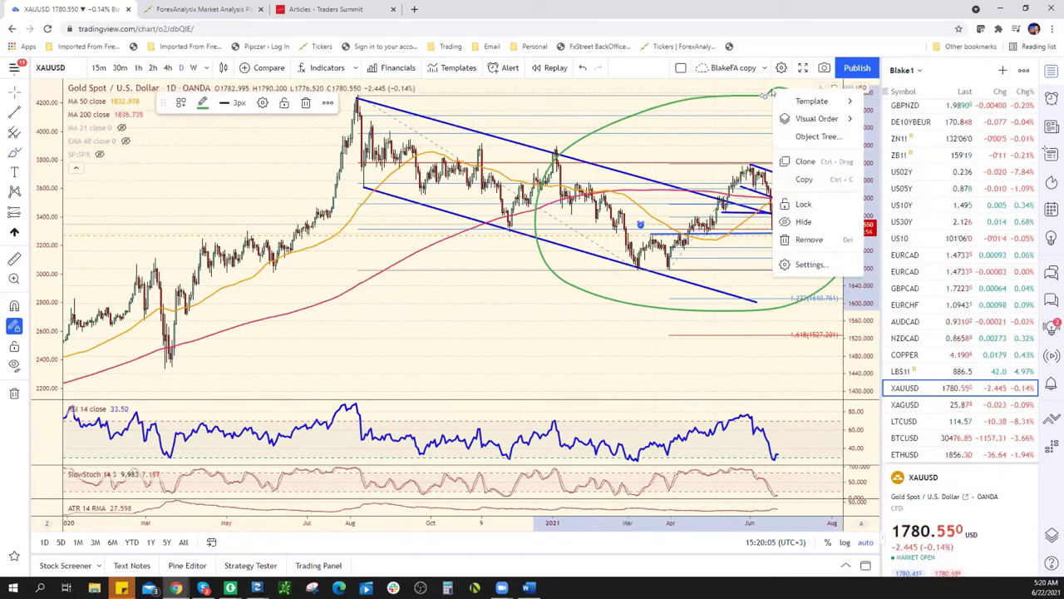
{"action": "left_click", "coordinate": [803, 240]}
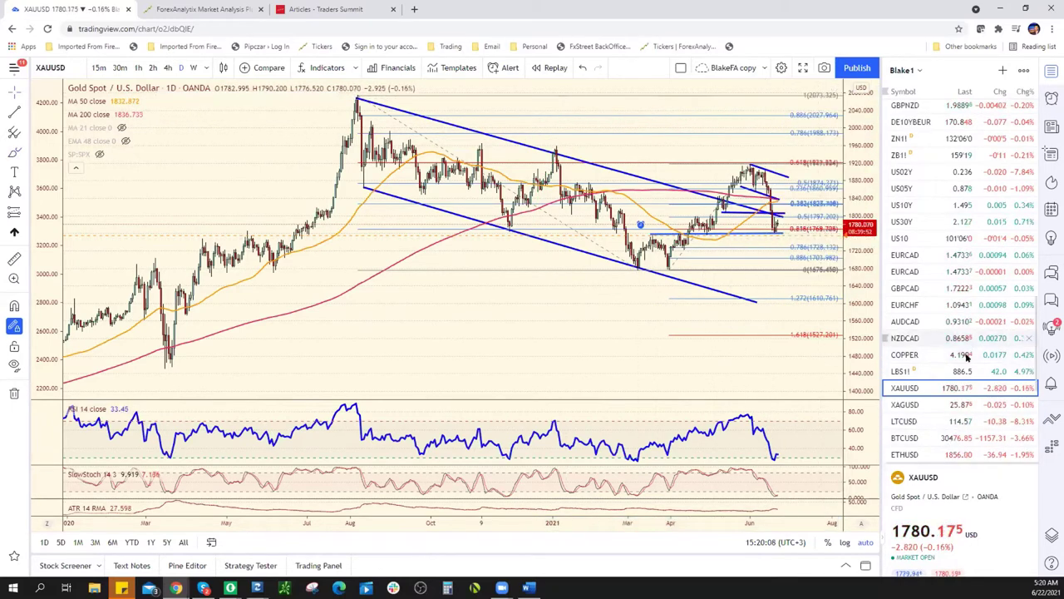
Check the DXY dollar index and the S&P 500, ending back on DXY.
{"action": "scroll", "coordinate": [956, 366], "scroll_direction": "up", "scroll_amount": 5}
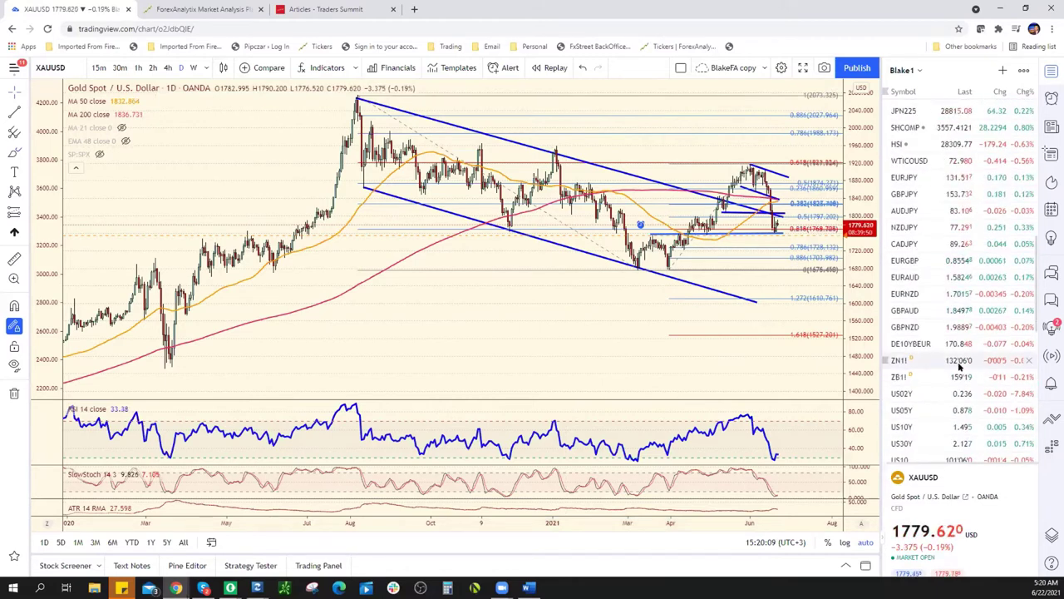
{"action": "scroll", "coordinate": [960, 366], "scroll_direction": "up", "scroll_amount": 4}
{"action": "scroll", "coordinate": [959, 366], "scroll_direction": "up", "scroll_amount": 2}
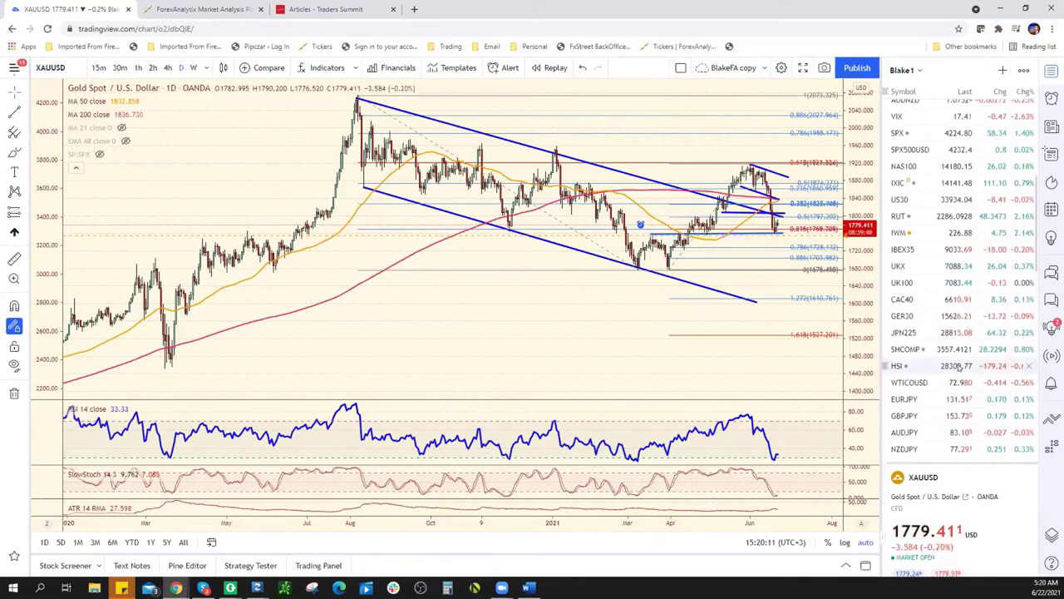
{"action": "scroll", "coordinate": [960, 366], "scroll_direction": "up", "scroll_amount": 2}
{"action": "left_click", "coordinate": [914, 139]}
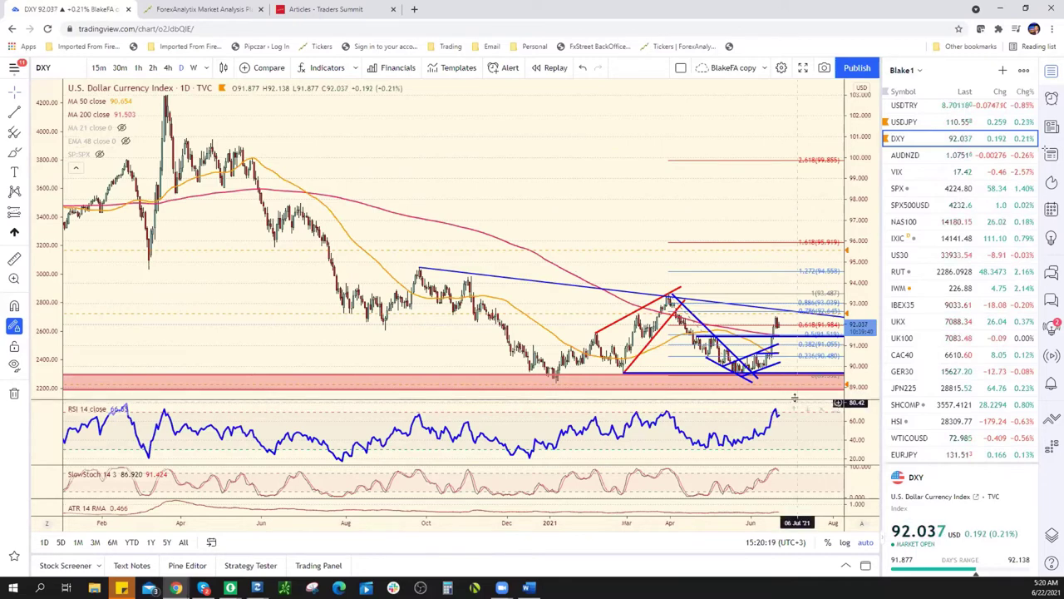
{"action": "left_click", "coordinate": [927, 207]}
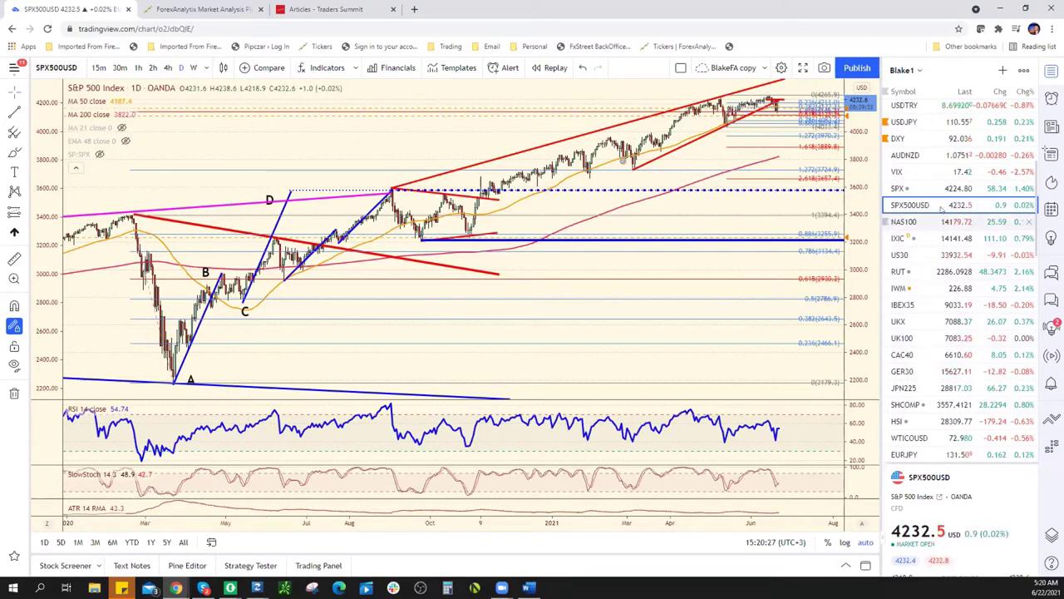
{"action": "left_click", "coordinate": [936, 138]}
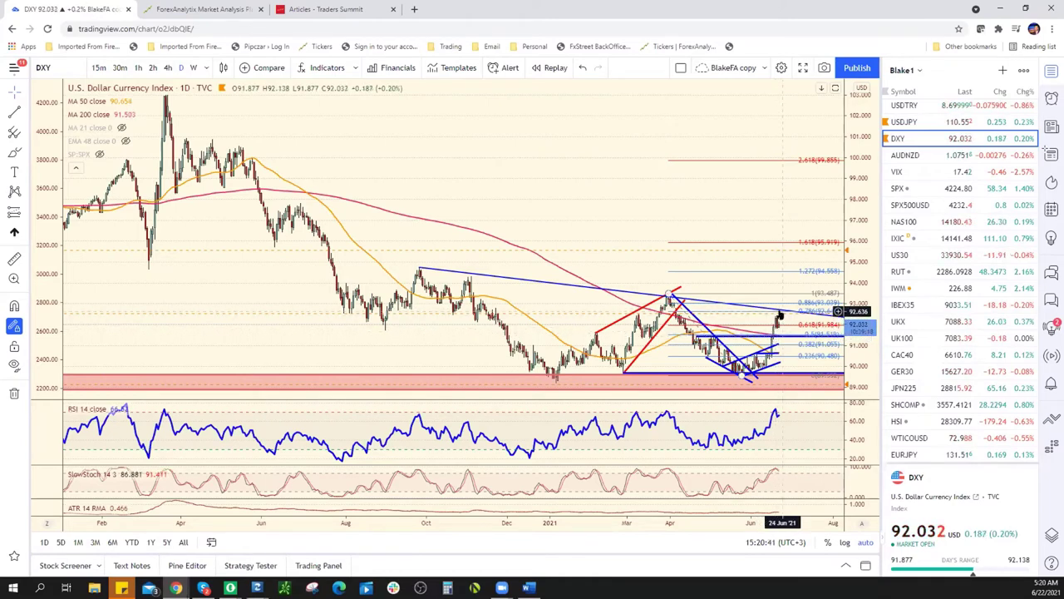
Zoom out and back in on DXY, then step up to EURUSD.
{"action": "scroll", "coordinate": [778, 287], "scroll_direction": "down", "scroll_amount": 4}
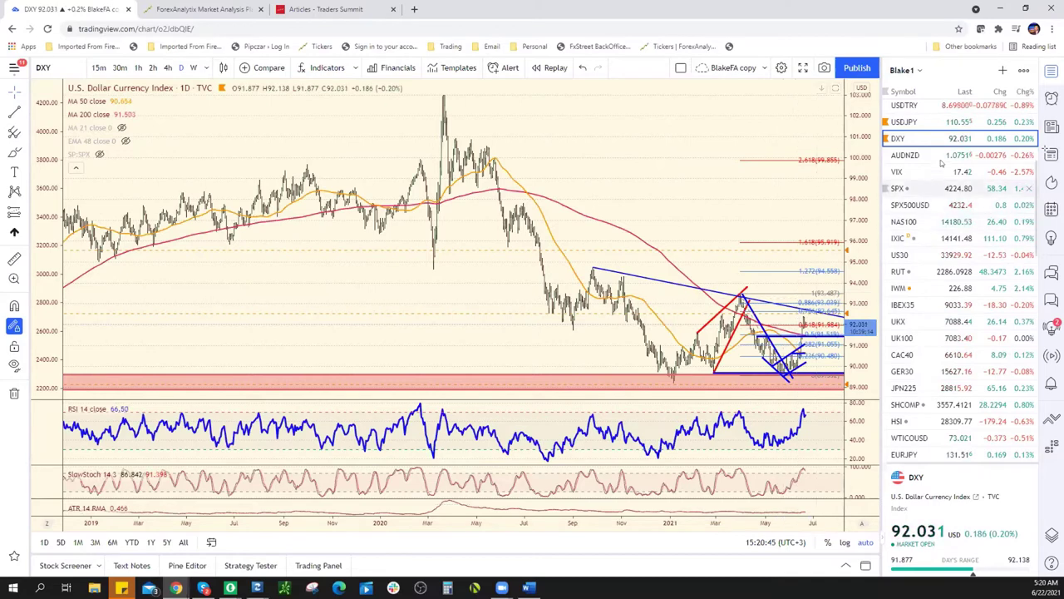
{"action": "scroll", "coordinate": [935, 177], "scroll_direction": "up", "scroll_amount": 2}
{"action": "scroll", "coordinate": [935, 177], "scroll_direction": "up", "scroll_amount": 1}
{"action": "key", "text": "Up"}
{"action": "key", "text": "Up"}
{"action": "key", "text": "Up"}
{"action": "key", "text": "Up"}
{"action": "key", "text": "Up"}
{"action": "key", "text": "Up"}
{"action": "key", "text": "Up"}
{"action": "key", "text": "Up"}
{"action": "key", "text": "Up"}
{"action": "key", "text": "Up"}
{"action": "key", "text": "Up"}
{"action": "key", "text": "Up"}
{"action": "key", "text": "Up"}
{"action": "key", "text": "Up"}
{"action": "key", "text": "Up"}
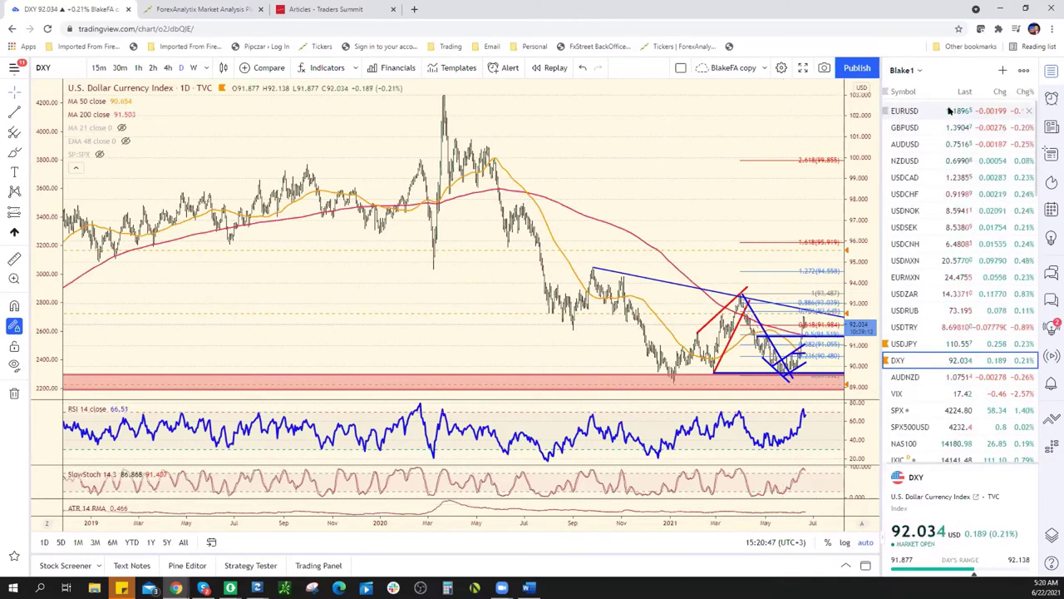
Zoom the EURUSD daily chart in to the candles since October 2020.
{"action": "scroll", "coordinate": [675, 275], "scroll_direction": "up", "scroll_amount": 4}
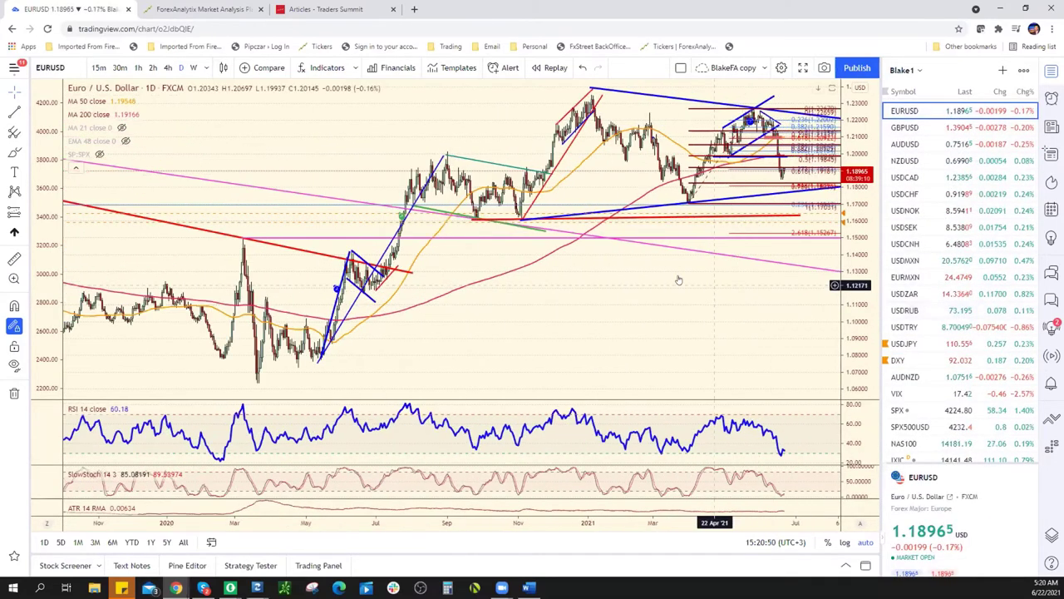
{"action": "scroll", "coordinate": [679, 280], "scroll_direction": "up", "scroll_amount": 3}
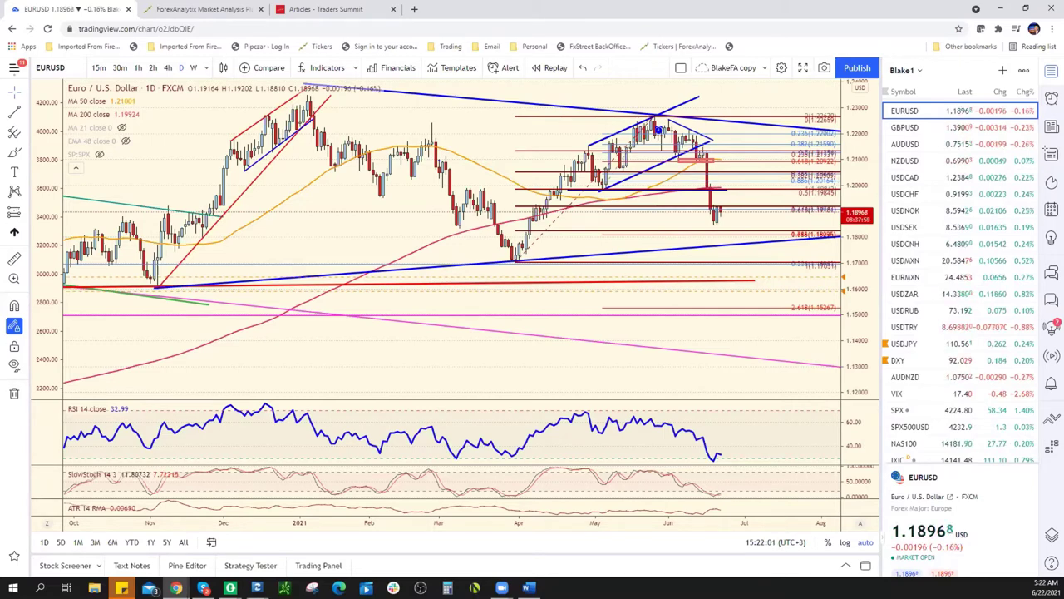
Load SPX500USD, zoom in, and switch it to 4-hour candles.
{"action": "left_click", "coordinate": [957, 428]}
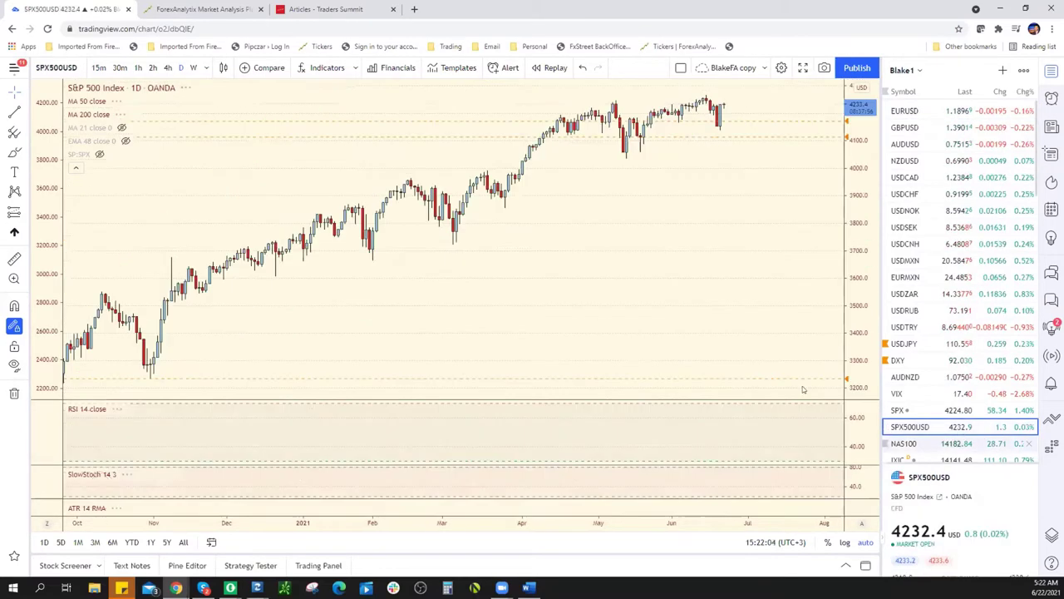
{"action": "scroll", "coordinate": [691, 241], "scroll_direction": "up", "scroll_amount": 5}
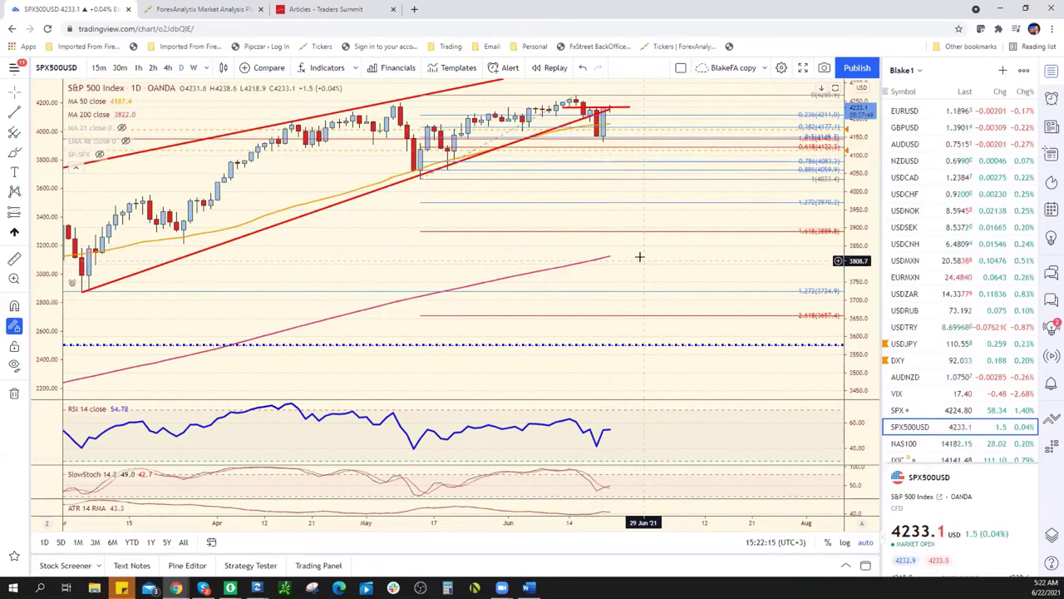
{"action": "left_click", "coordinate": [167, 67]}
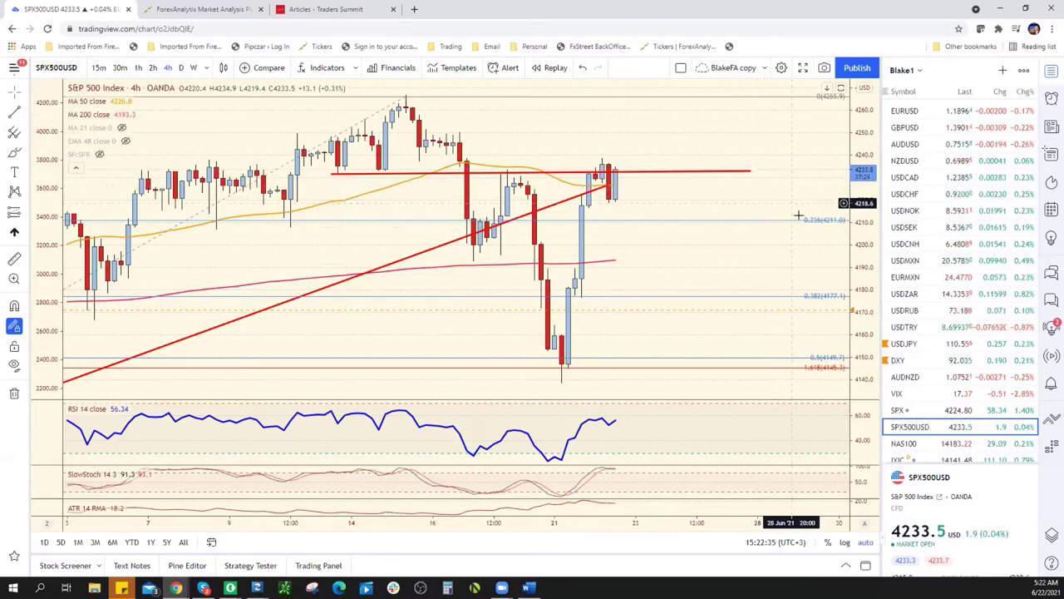
Zoom out on the S&P 500 4h chart, then switch to DXY on 4-hour candles.
{"action": "scroll", "coordinate": [727, 291], "scroll_direction": "down", "scroll_amount": 3}
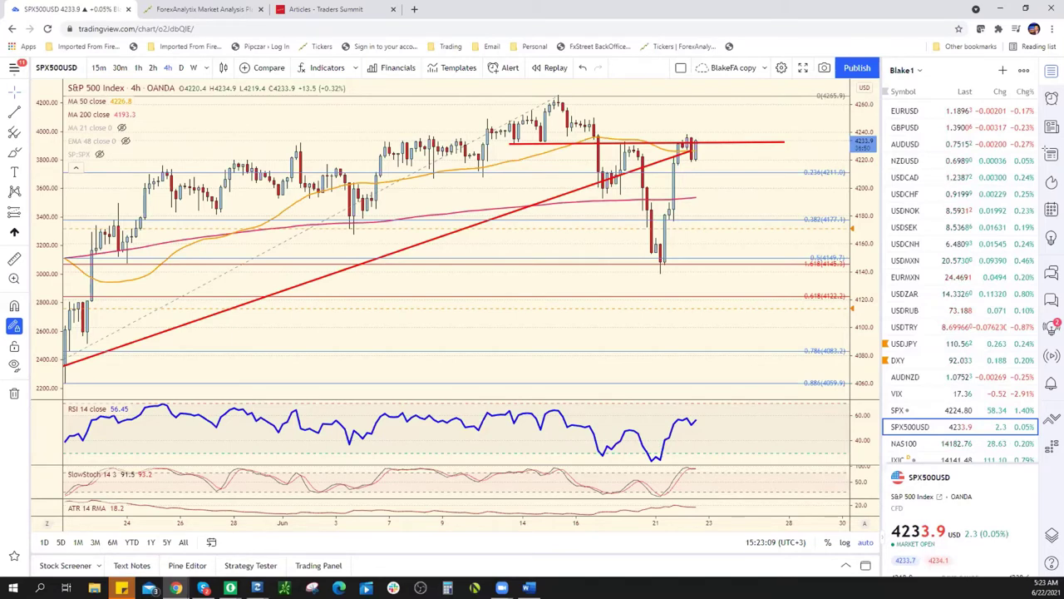
{"action": "left_click", "coordinate": [985, 361]}
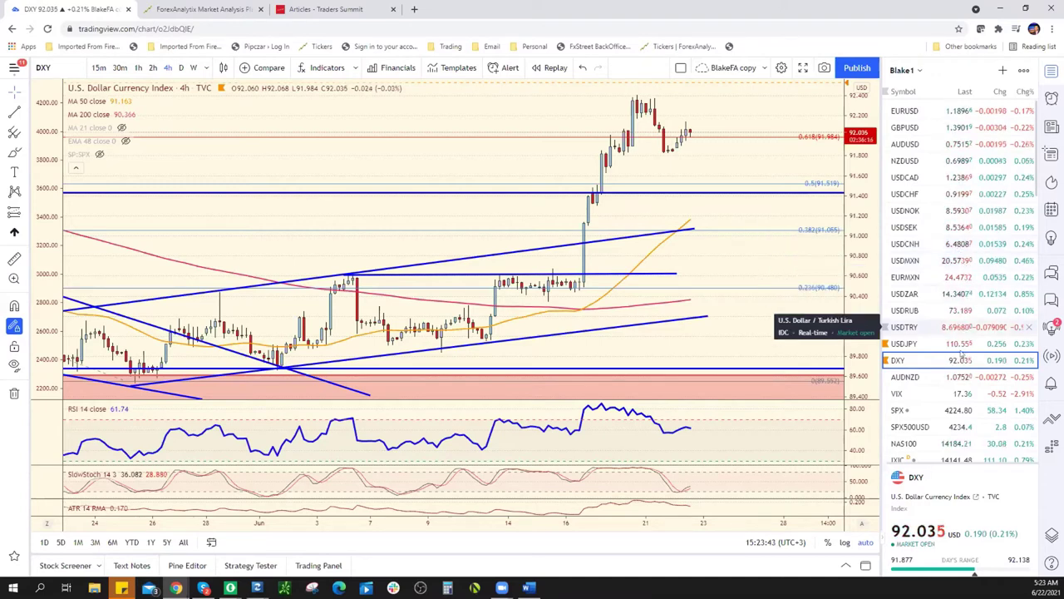
Switch the chart to USDMXN via EURMXN and set it to daily (1D) candles.
{"action": "left_click", "coordinate": [962, 275]}
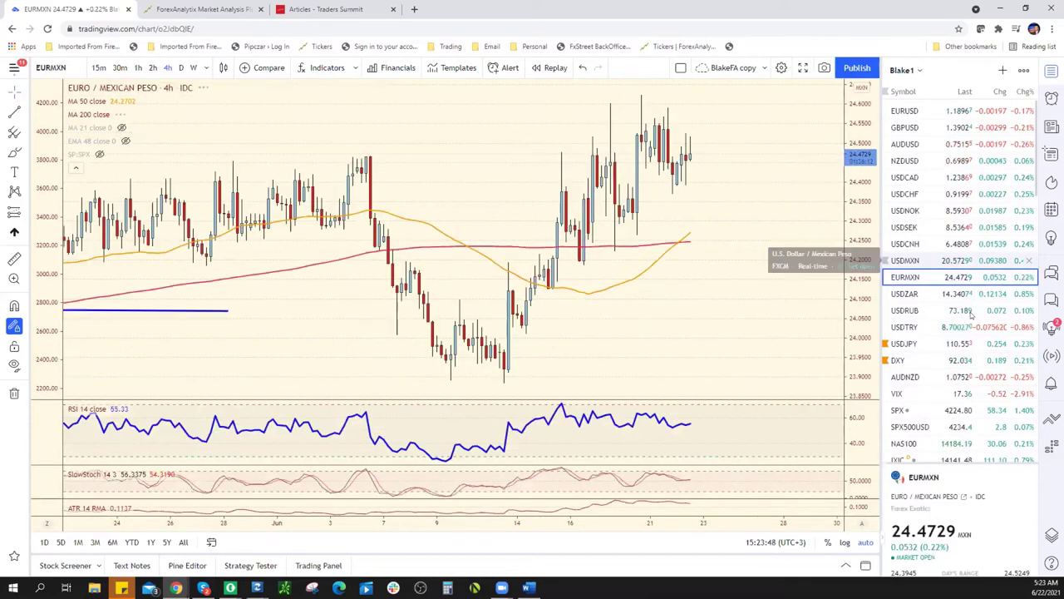
{"action": "key", "text": "Up"}
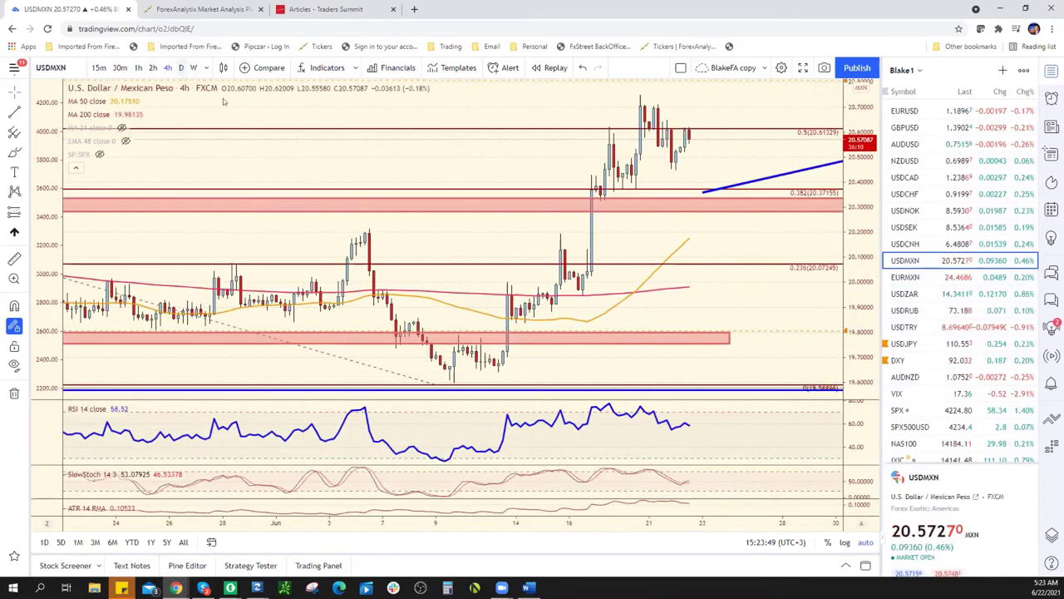
{"action": "type", "text": "1D"}
{"action": "key", "text": "Return"}
Shift the USDMXN view and remove the blue projection arrow drawing.
{"action": "scroll", "coordinate": [665, 228], "scroll_direction": "down", "scroll_amount": 5}
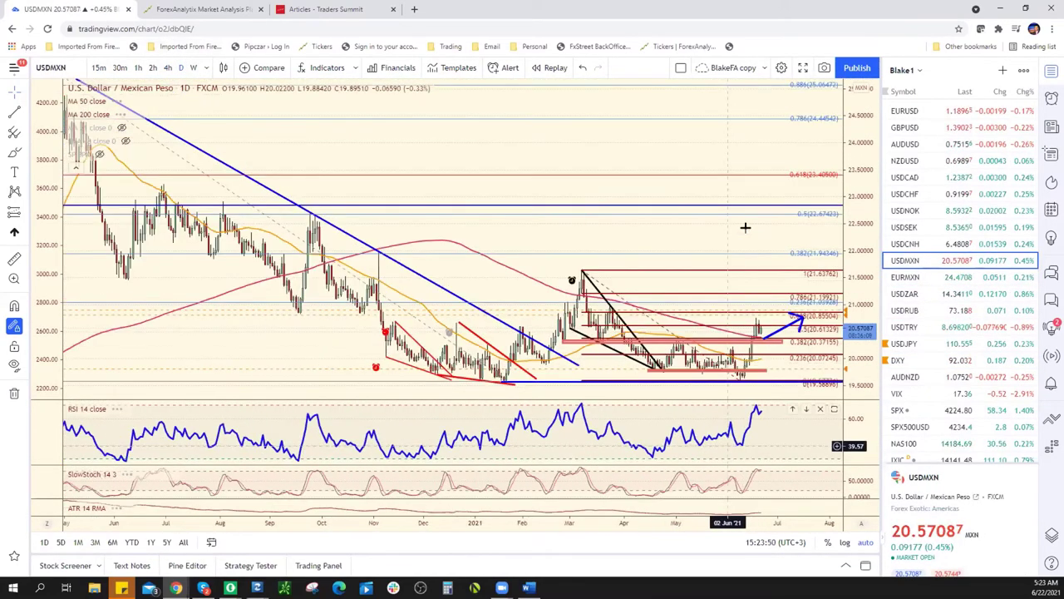
{"action": "scroll", "coordinate": [665, 229], "scroll_direction": "right", "scroll_amount": 3}
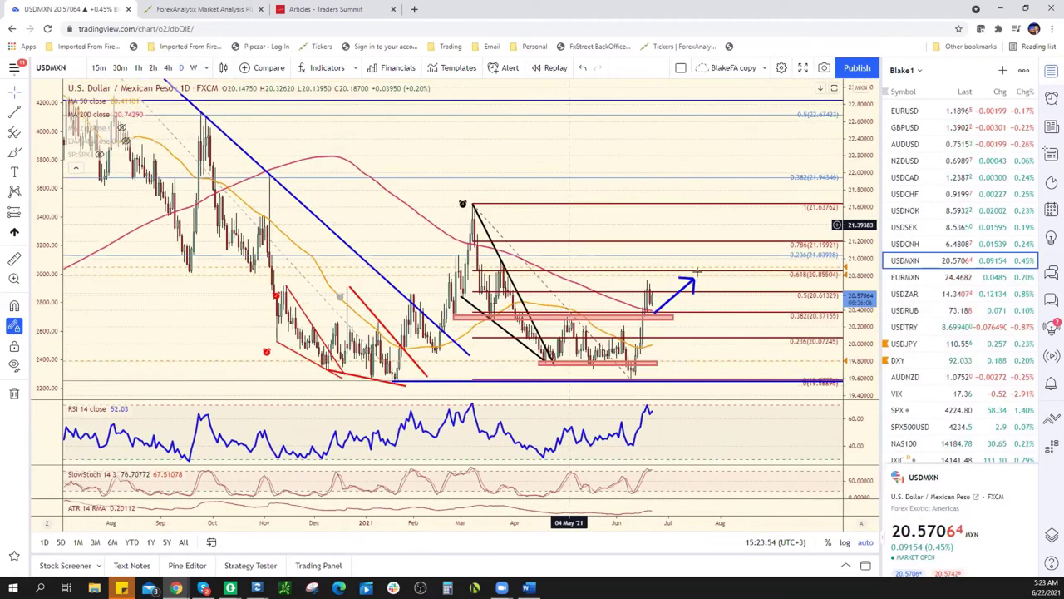
{"action": "right_click", "coordinate": [694, 283]}
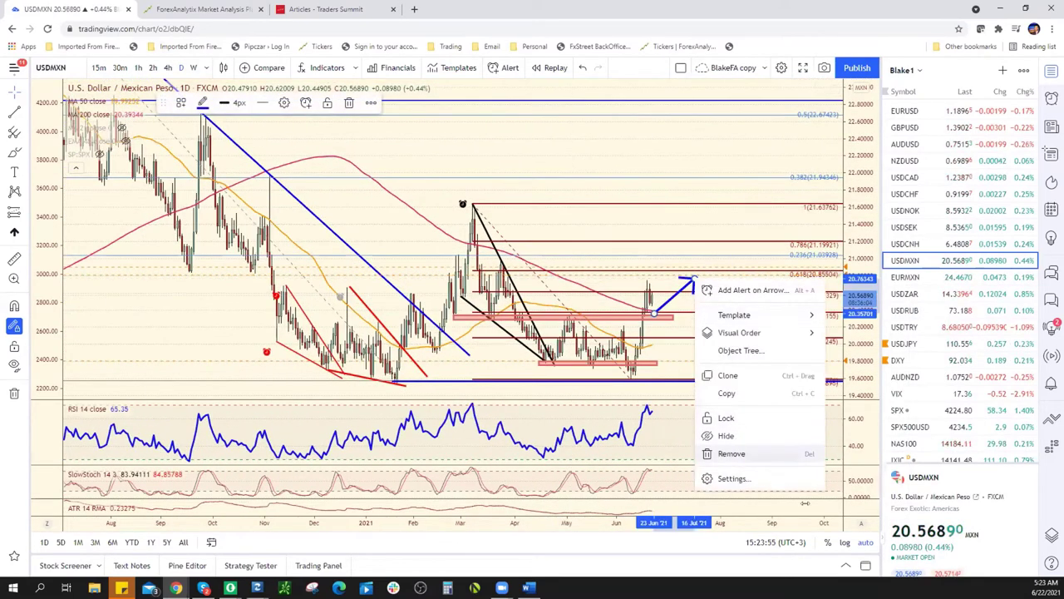
{"action": "left_click", "coordinate": [732, 452]}
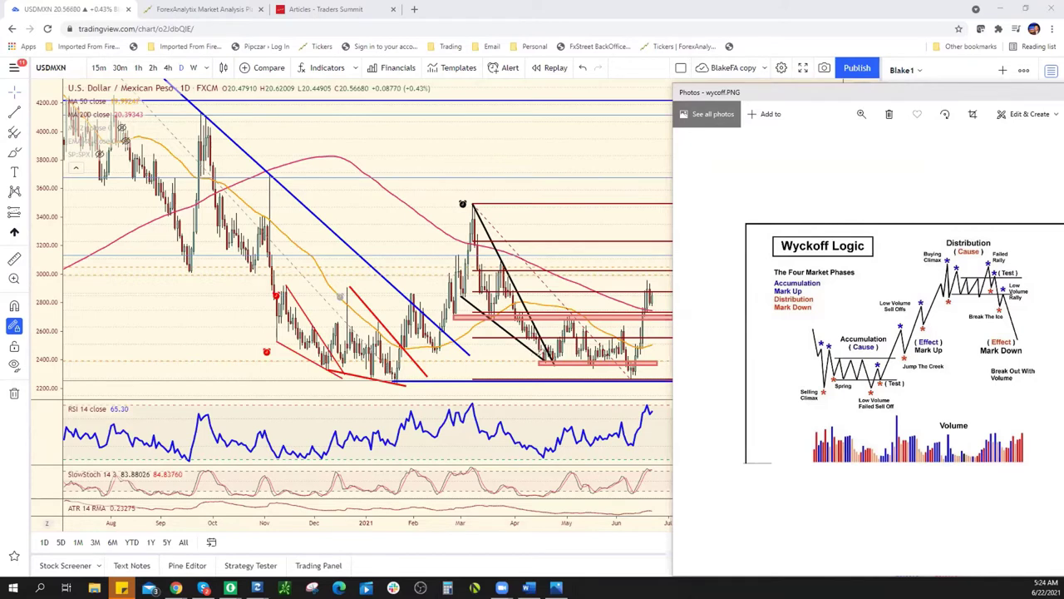
Mark the June low, sideways range and February low, matching Failed Sell Off and Accumulation.
{"action": "left_click", "coordinate": [630, 371]}
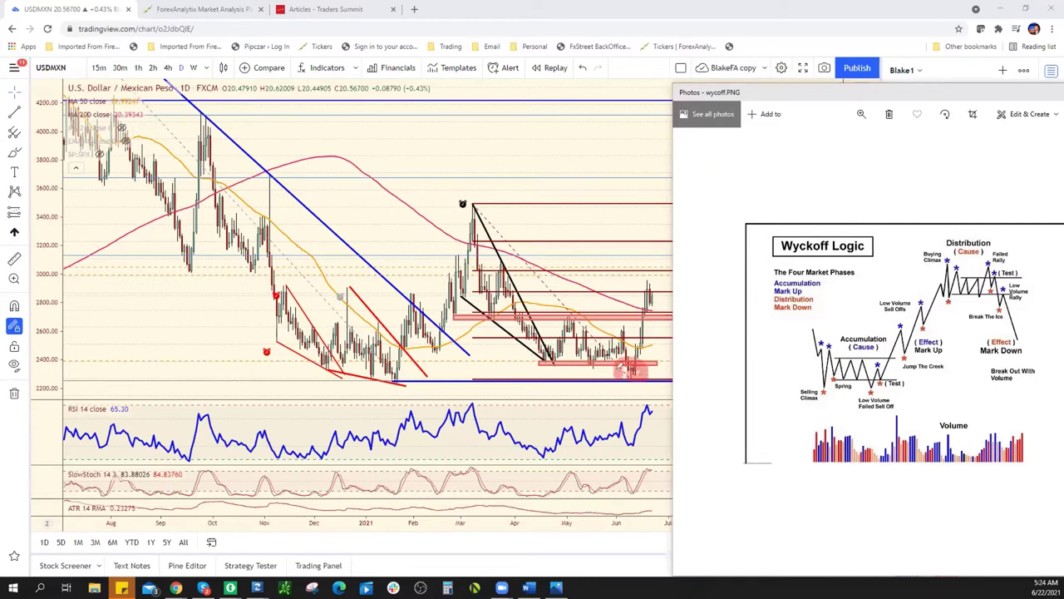
{"action": "left_click", "coordinate": [878, 403]}
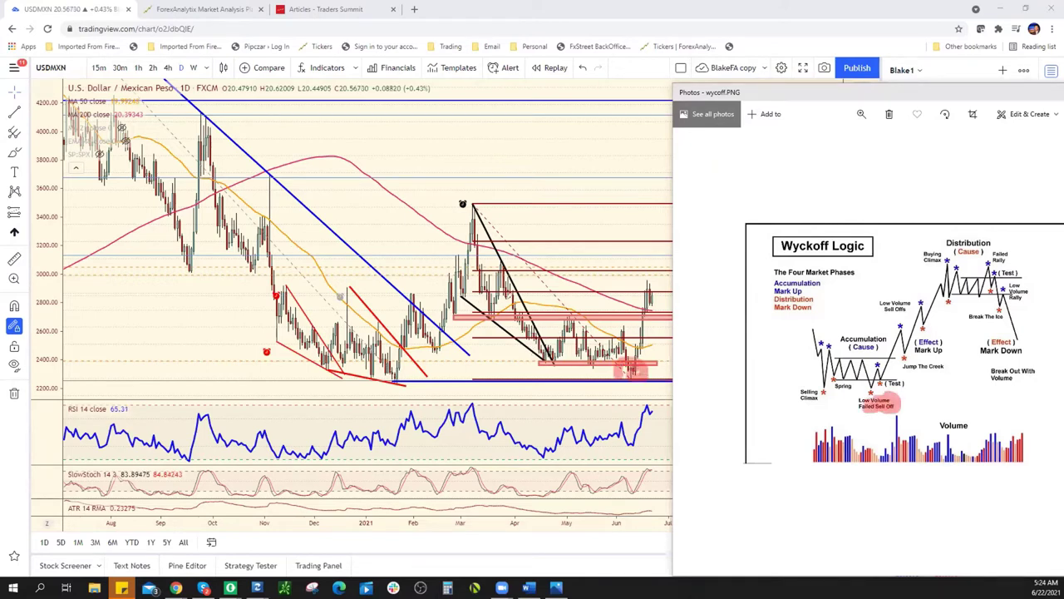
{"action": "mouse_move", "coordinate": [515, 269]}
{"action": "left_mouse_down"}
{"action": "mouse_move", "coordinate": [549, 366]}
{"action": "mouse_move", "coordinate": [624, 335]}
{"action": "left_mouse_up"}
{"action": "mouse_move", "coordinate": [821, 334]}
{"action": "left_mouse_down"}
{"action": "mouse_move", "coordinate": [844, 374]}
{"action": "mouse_move", "coordinate": [871, 387]}
{"action": "left_mouse_up"}
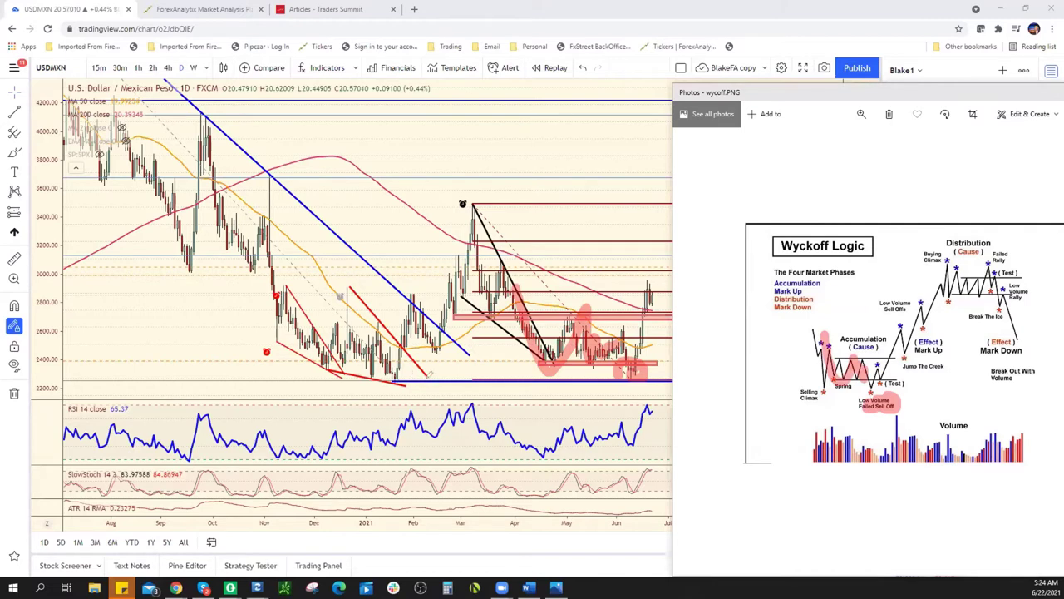
{"action": "left_click_drag", "start_coordinate": [397, 366], "coordinate": [406, 383]}
Trace the chart's rise against Test, Mark Up and Jump The Creek, then clear all marks.
{"action": "mouse_move", "coordinate": [630, 370]}
{"action": "left_mouse_down"}
{"action": "mouse_move", "coordinate": [651, 278]}
{"action": "mouse_move", "coordinate": [655, 291]}
{"action": "left_mouse_up"}
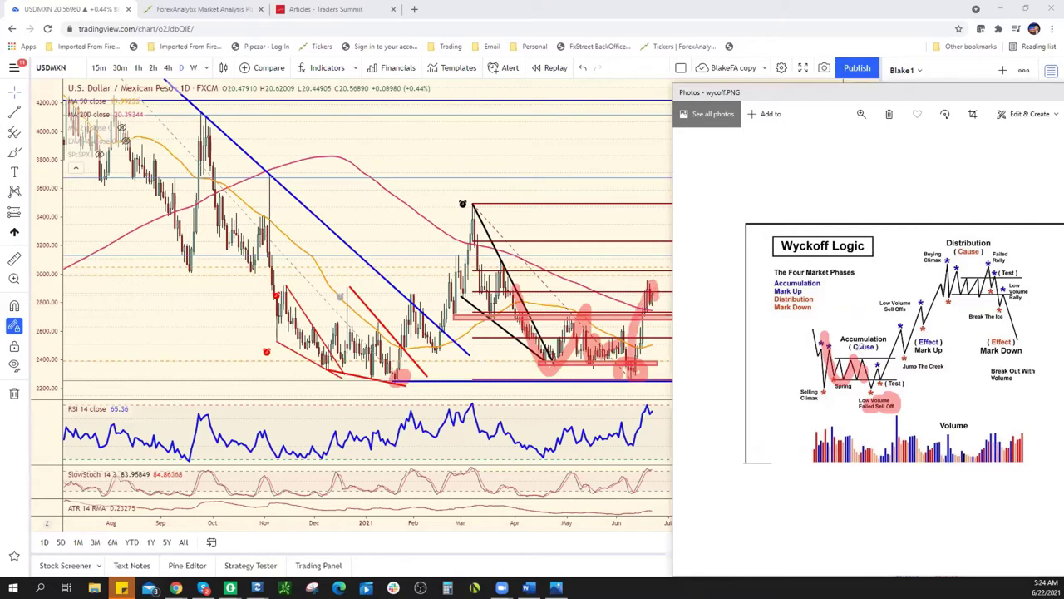
{"action": "left_click_drag", "start_coordinate": [876, 381], "coordinate": [898, 325]}
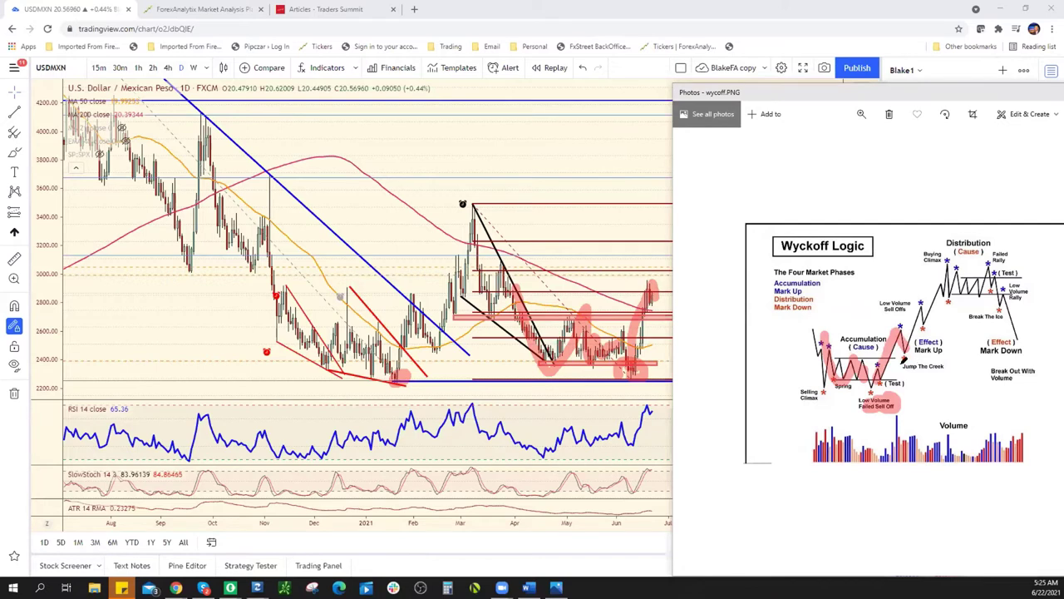
{"action": "left_click_drag", "start_coordinate": [902, 364], "coordinate": [951, 364]}
{"action": "mouse_move", "coordinate": [664, 299]}
{"action": "left_mouse_down"}
{"action": "mouse_move", "coordinate": [689, 266]}
{"action": "mouse_move", "coordinate": [720, 176]}
{"action": "left_mouse_up"}
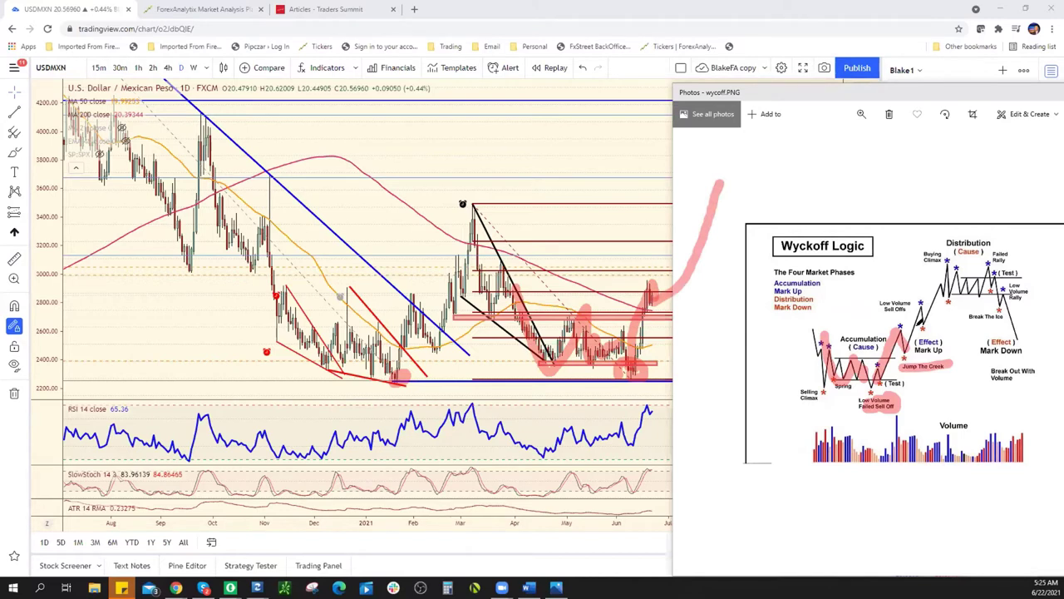
{"action": "left_click_drag", "start_coordinate": [916, 334], "coordinate": [948, 260]}
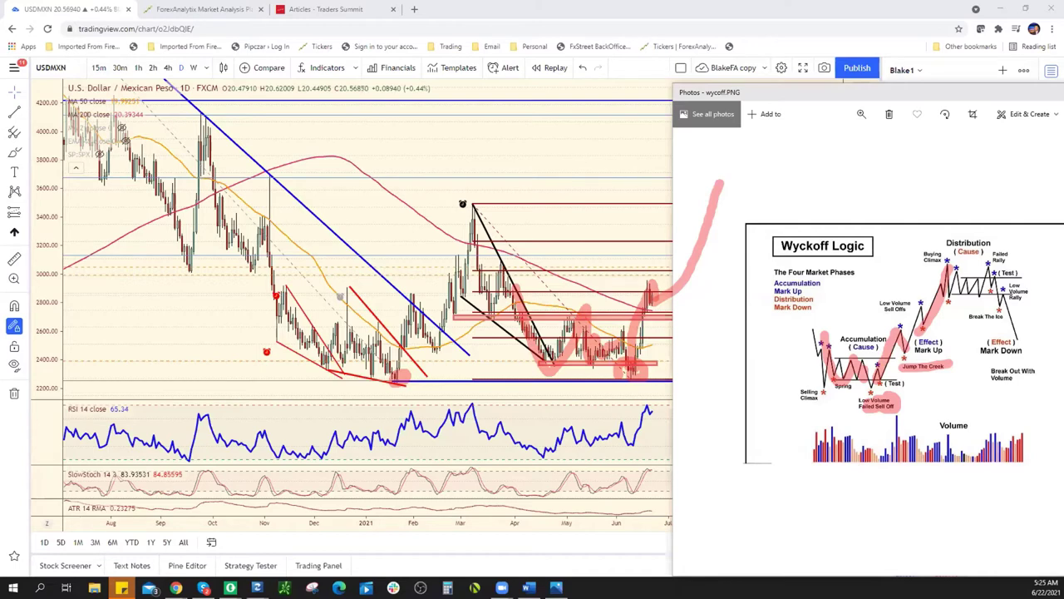
{"action": "key", "text": "Escape"}
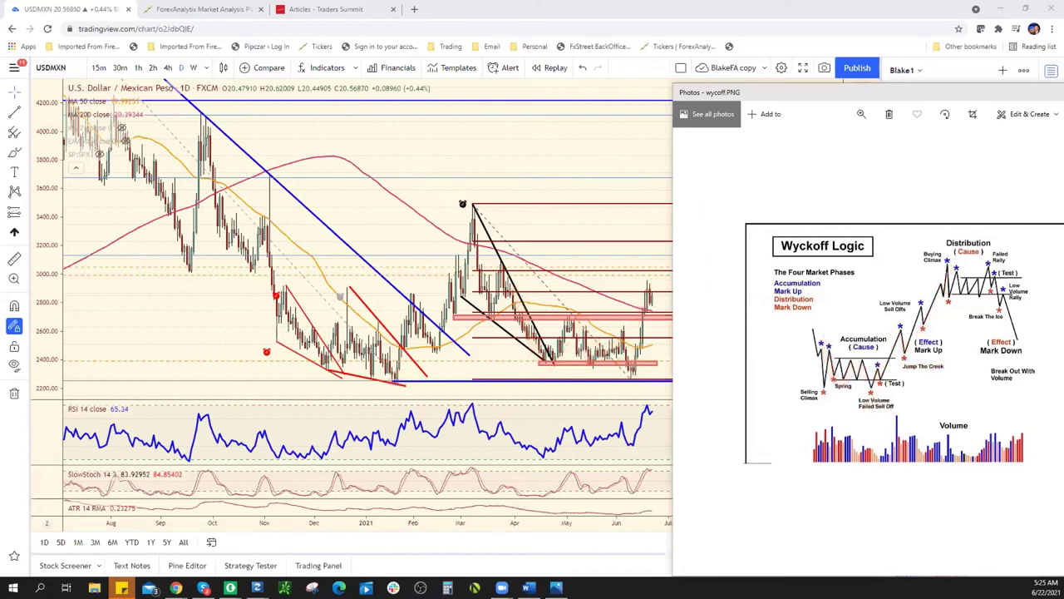
Close the Wyckoff image and show the USDCAD daily chart zoomed into recent months.
{"action": "key", "text": "alt+F4"}
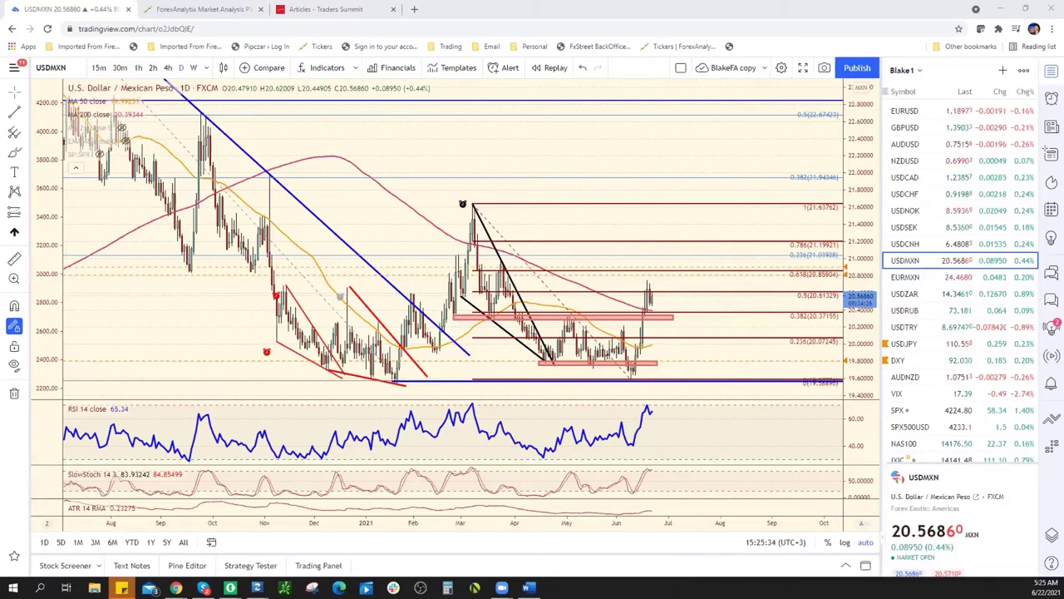
{"action": "left_click", "coordinate": [923, 177]}
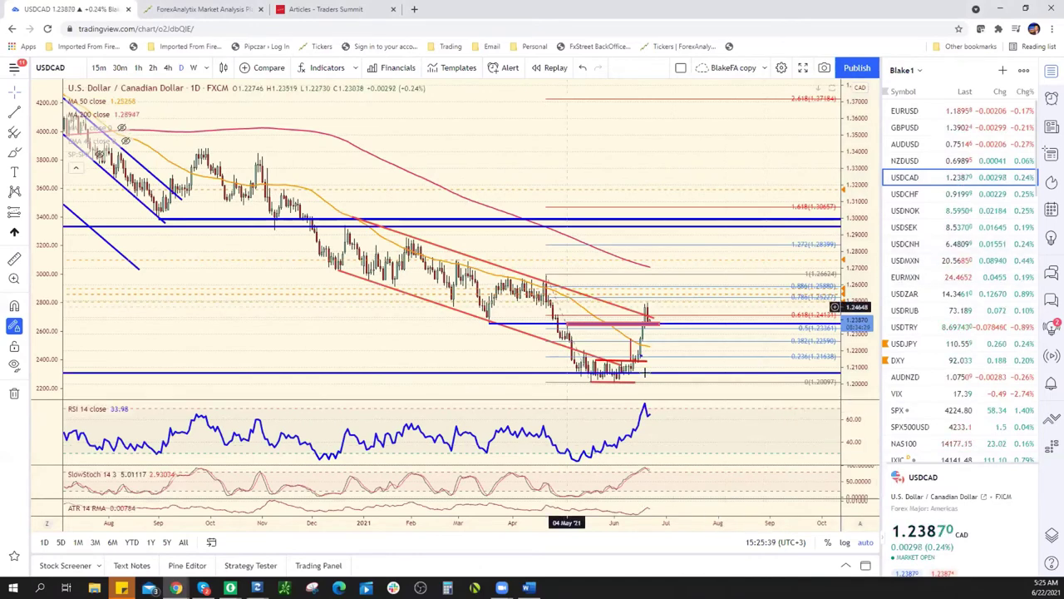
{"action": "scroll", "coordinate": [686, 368], "scroll_direction": "up", "scroll_amount": 2}
{"action": "scroll", "coordinate": [680, 373], "scroll_direction": "up", "scroll_amount": 1}
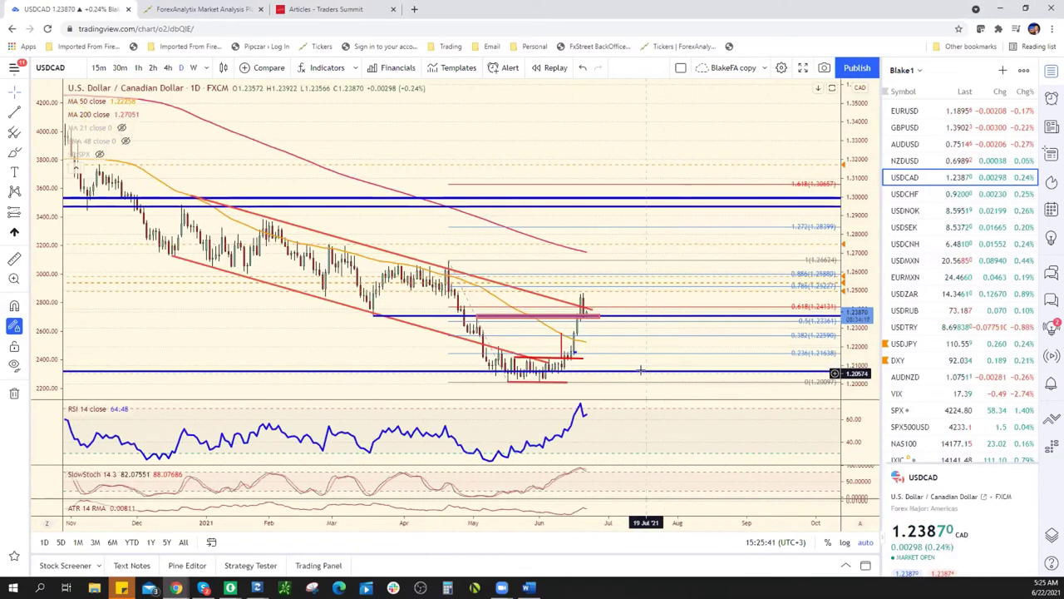
{"action": "scroll", "coordinate": [604, 392], "scroll_direction": "up", "scroll_amount": 3}
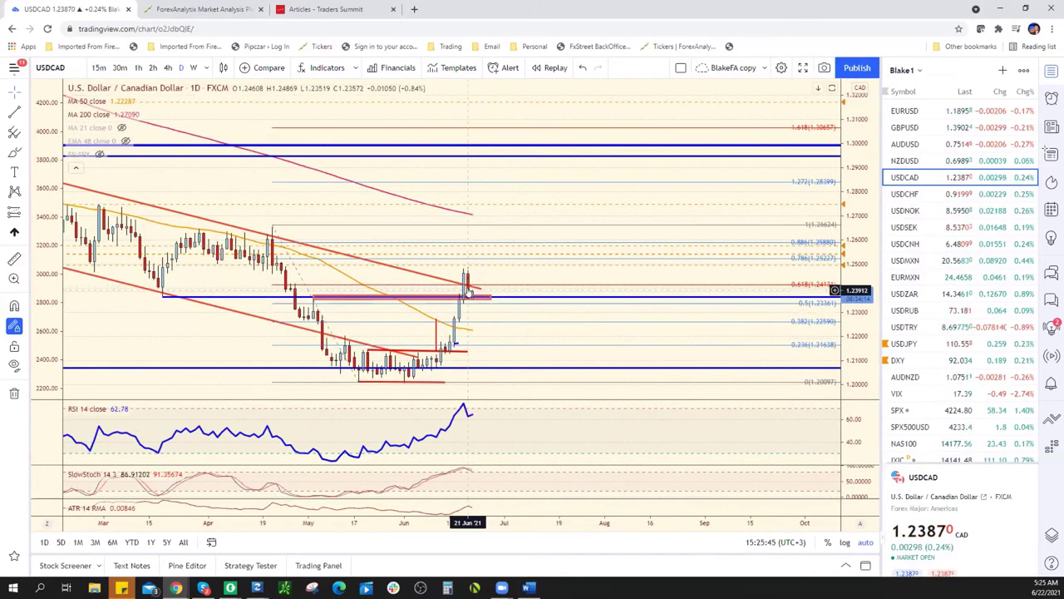
Review the AUDUSD daily chart zoomed out over the past year, then switch to EURUSD.
{"action": "left_click", "coordinate": [1010, 145]}
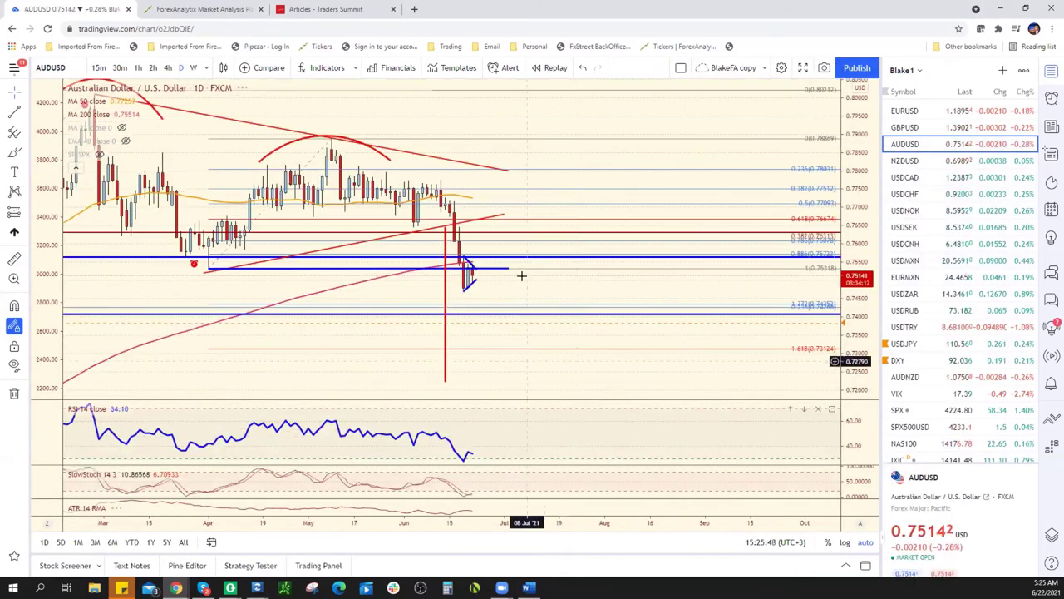
{"action": "scroll", "coordinate": [566, 256], "scroll_direction": "down", "scroll_amount": 3}
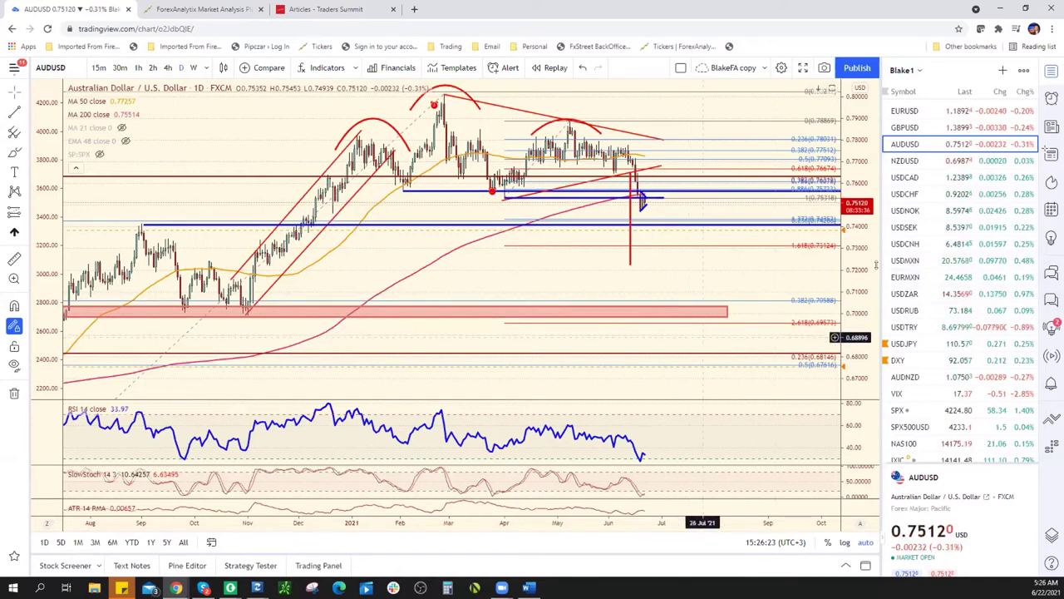
{"action": "left_click", "coordinate": [922, 111]}
{"action": "left_click", "coordinate": [167, 68]}
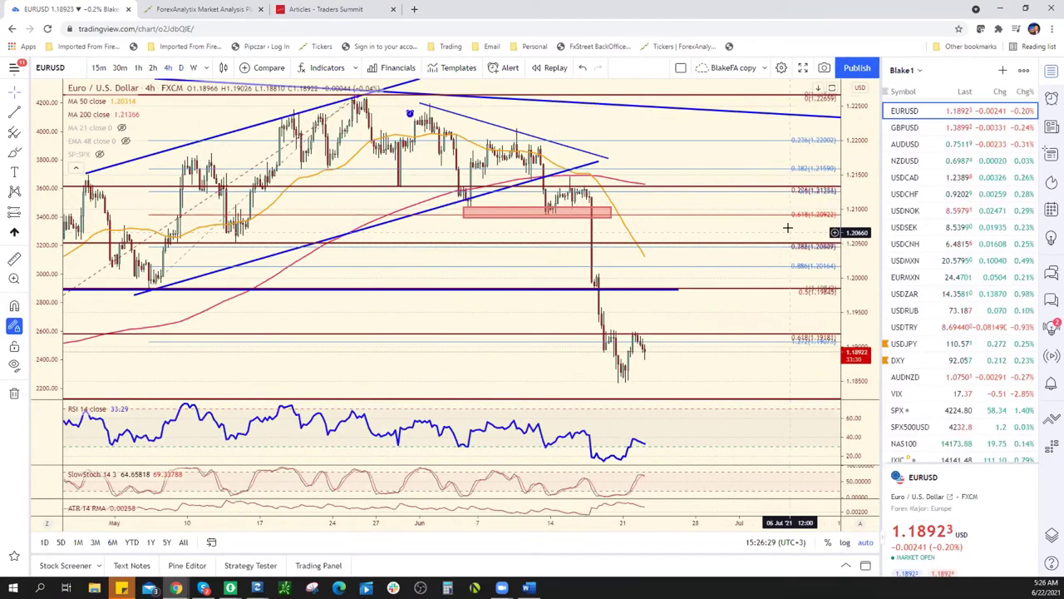
{"action": "type", "text": "D"}
{"action": "key", "text": "Return"}
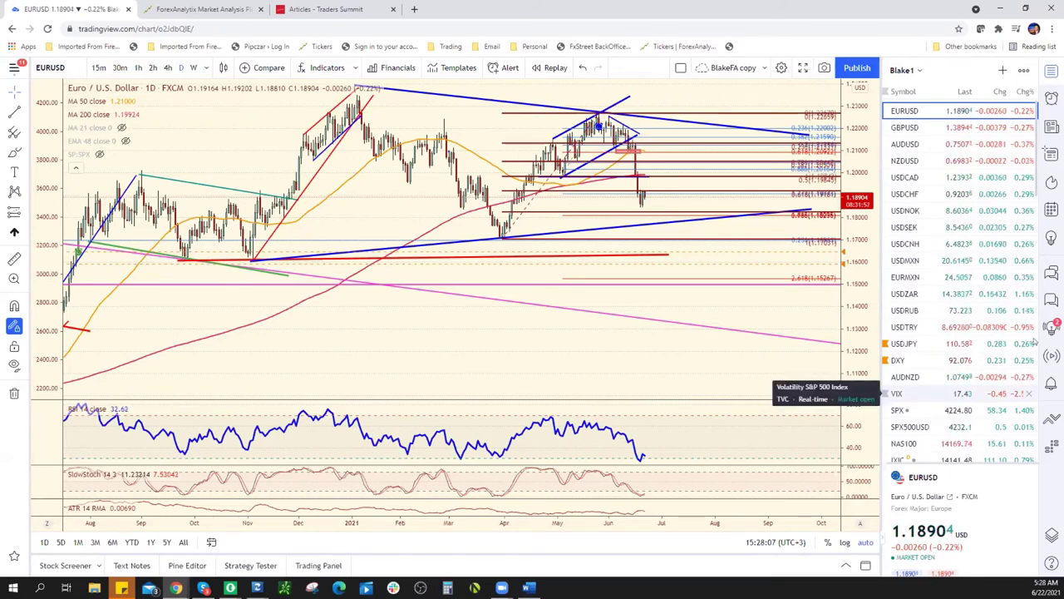
Scroll down the watchlist and select BTCUSD to load the Bitcoin / U.S. Dollar chart.
{"action": "scroll", "coordinate": [1034, 339], "scroll_direction": "down", "scroll_amount": 7}
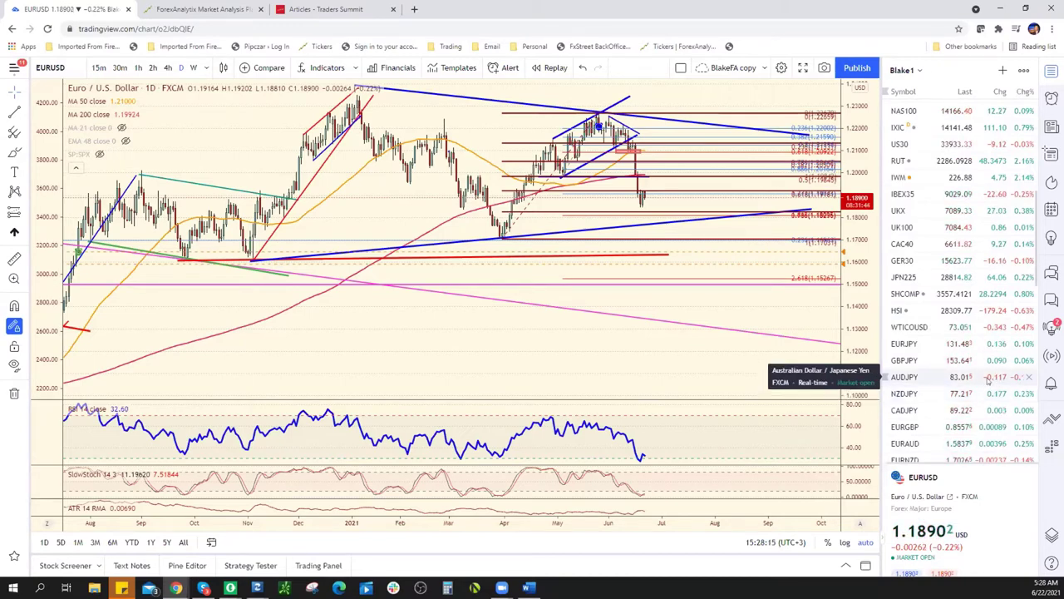
{"action": "scroll", "coordinate": [967, 391], "scroll_direction": "down", "scroll_amount": 2}
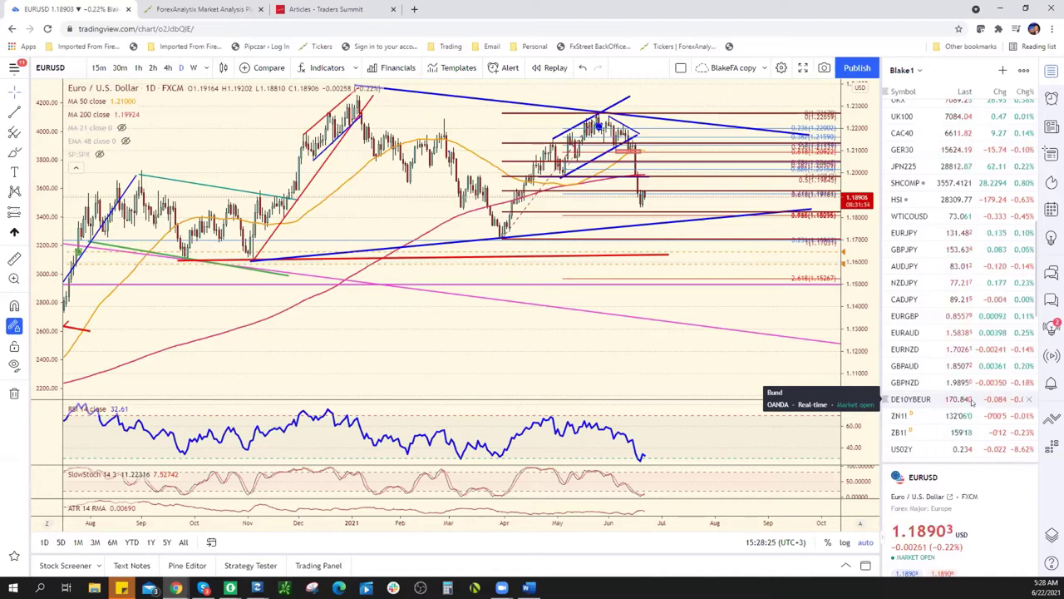
{"action": "scroll", "coordinate": [978, 399], "scroll_direction": "down", "scroll_amount": 3}
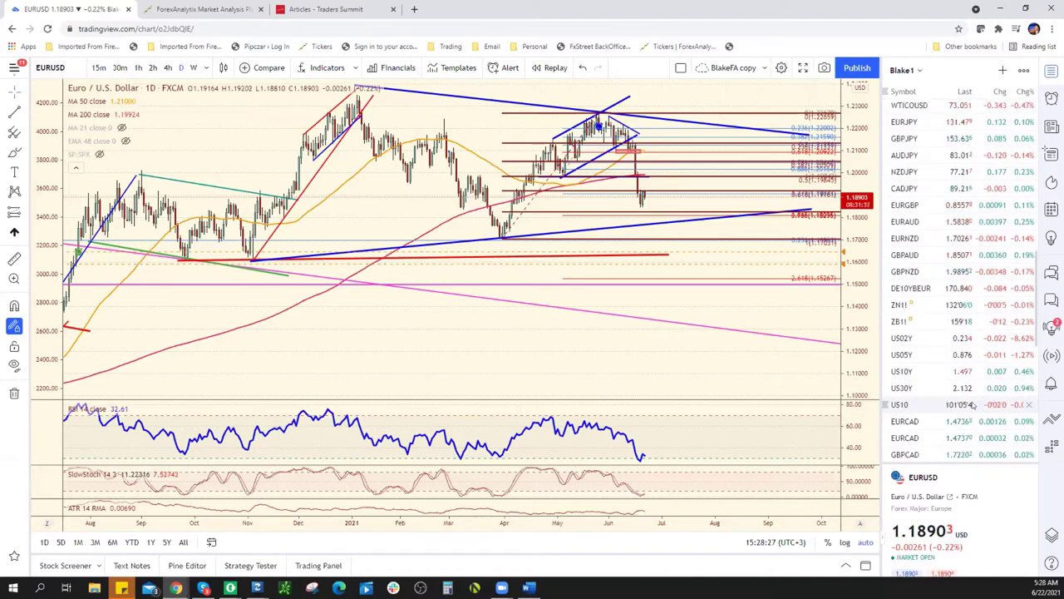
{"action": "scroll", "coordinate": [971, 404], "scroll_direction": "down", "scroll_amount": 7}
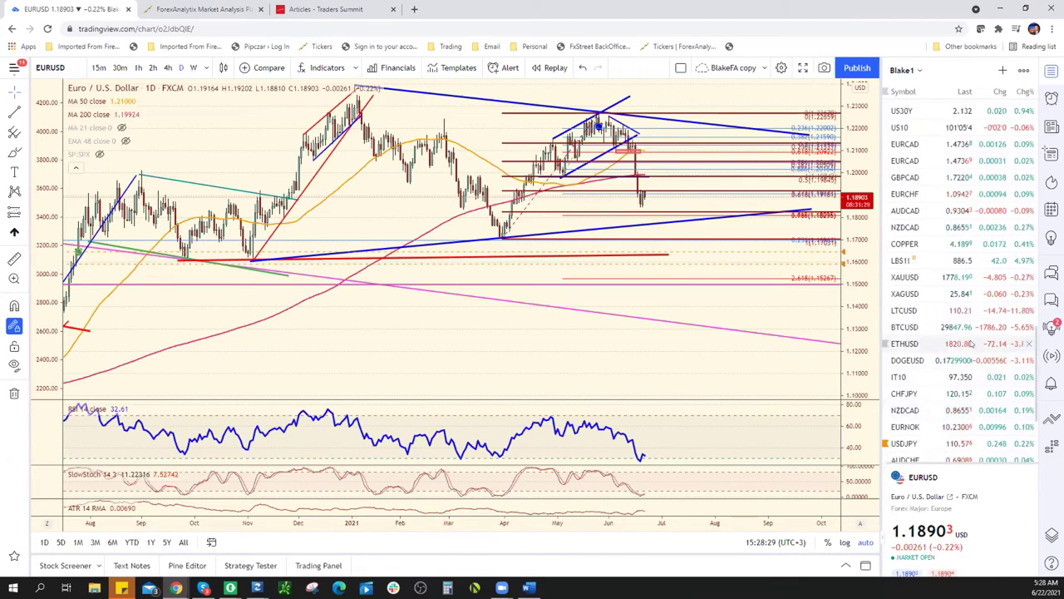
{"action": "left_click", "coordinate": [977, 331]}
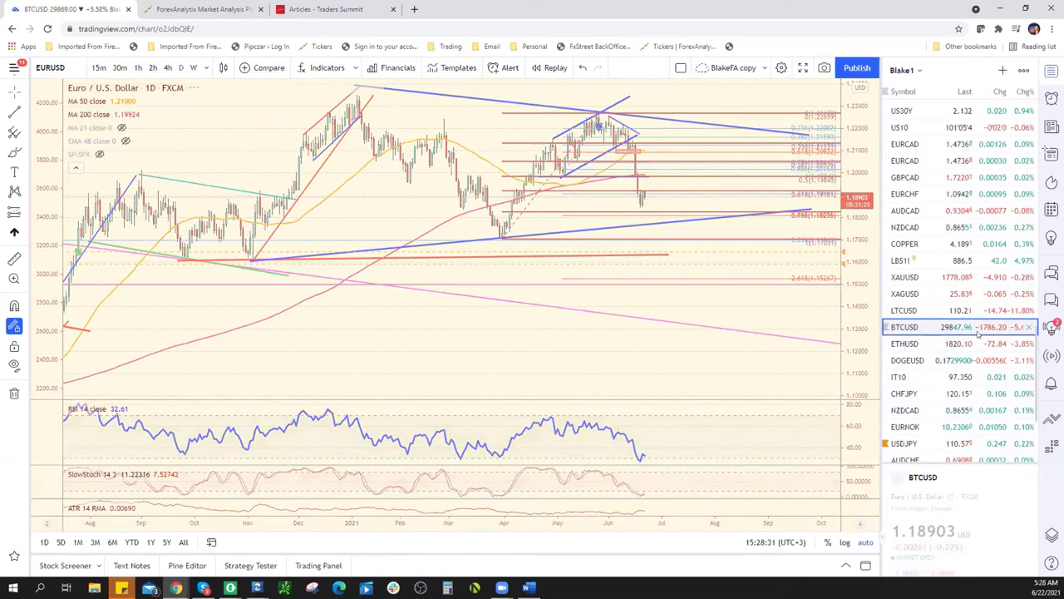
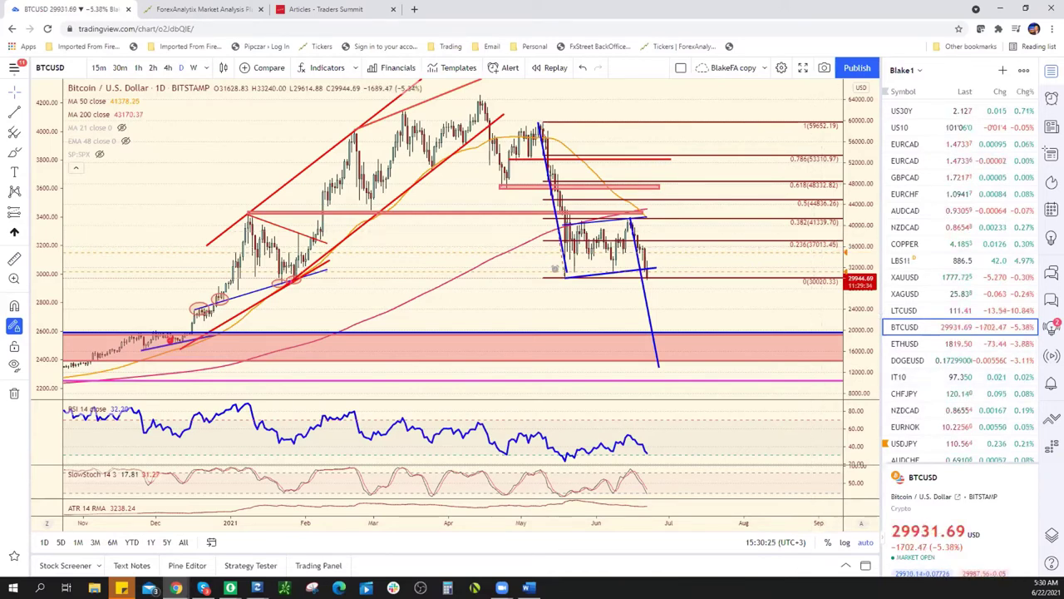
On the ForexAnalytix dashboard, collapse the EUR/USD macro panel and open the ForexAnalytix Sponsored page.
{"action": "key", "text": "ctrl+Tab"}
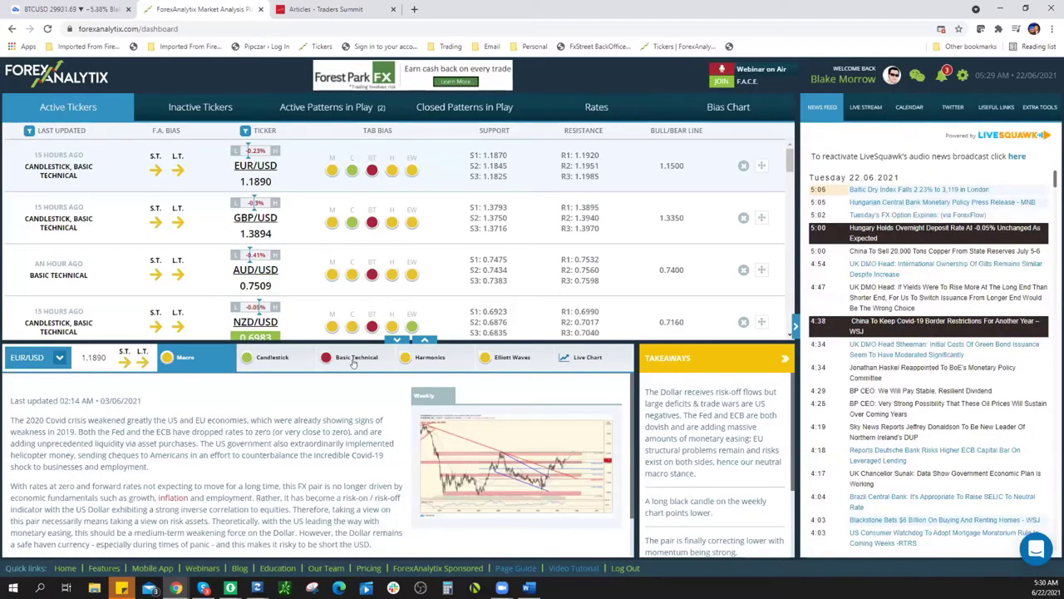
{"action": "left_click", "coordinate": [397, 340]}
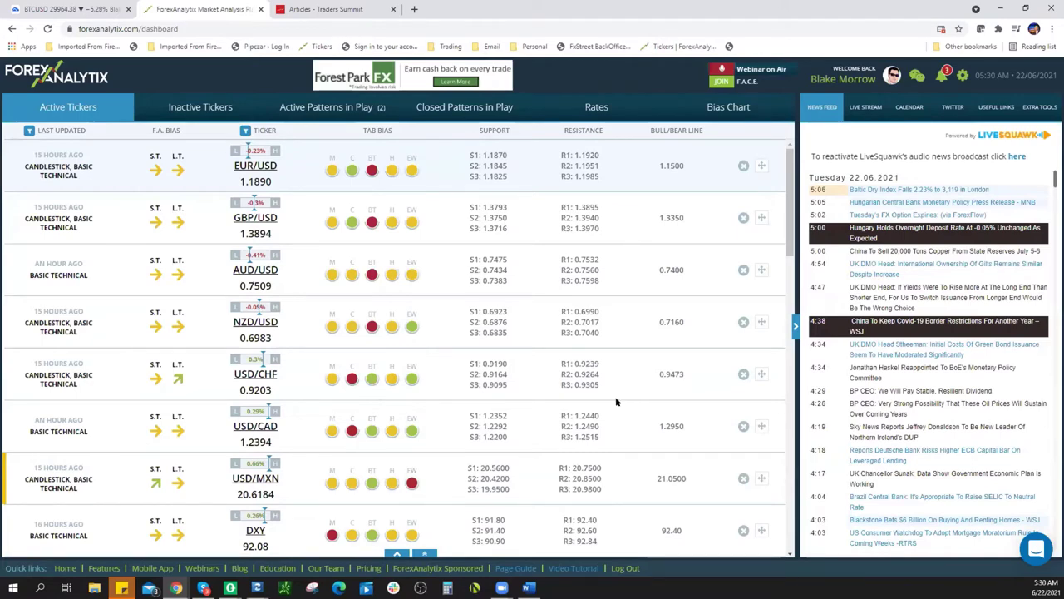
{"action": "left_click", "coordinate": [470, 569]}
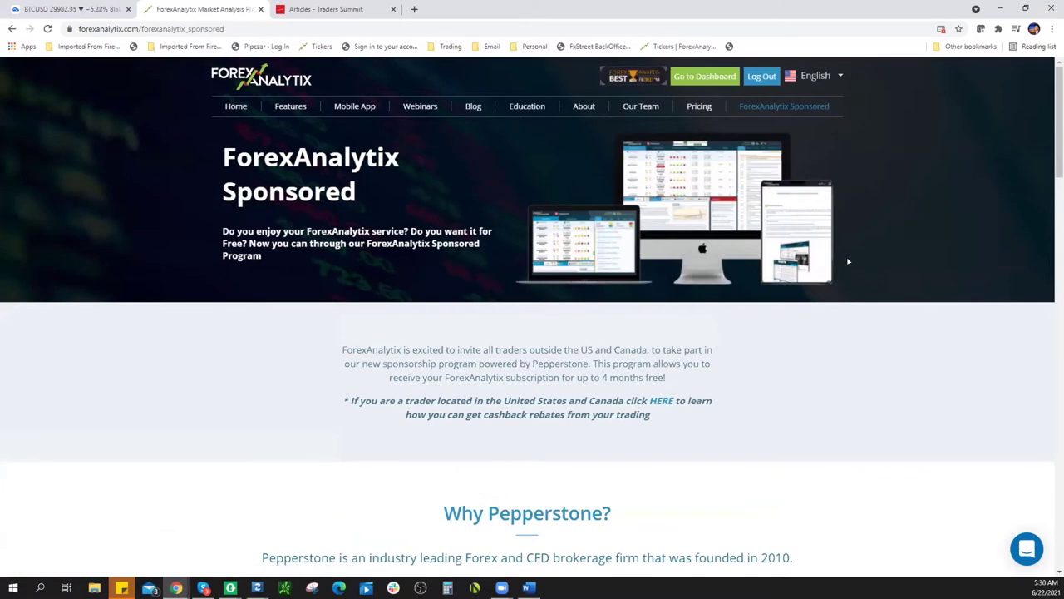
{"action": "scroll", "coordinate": [890, 284], "scroll_direction": "down", "scroll_amount": 1}
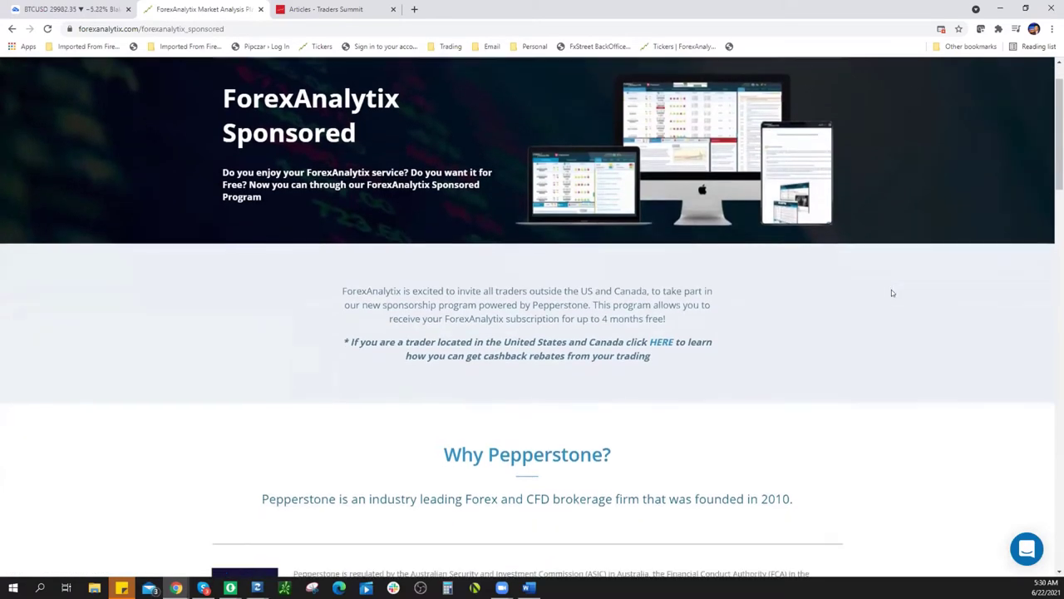
{"action": "scroll", "coordinate": [891, 289], "scroll_direction": "down", "scroll_amount": 4}
{"action": "scroll", "coordinate": [891, 289], "scroll_direction": "down", "scroll_amount": 1}
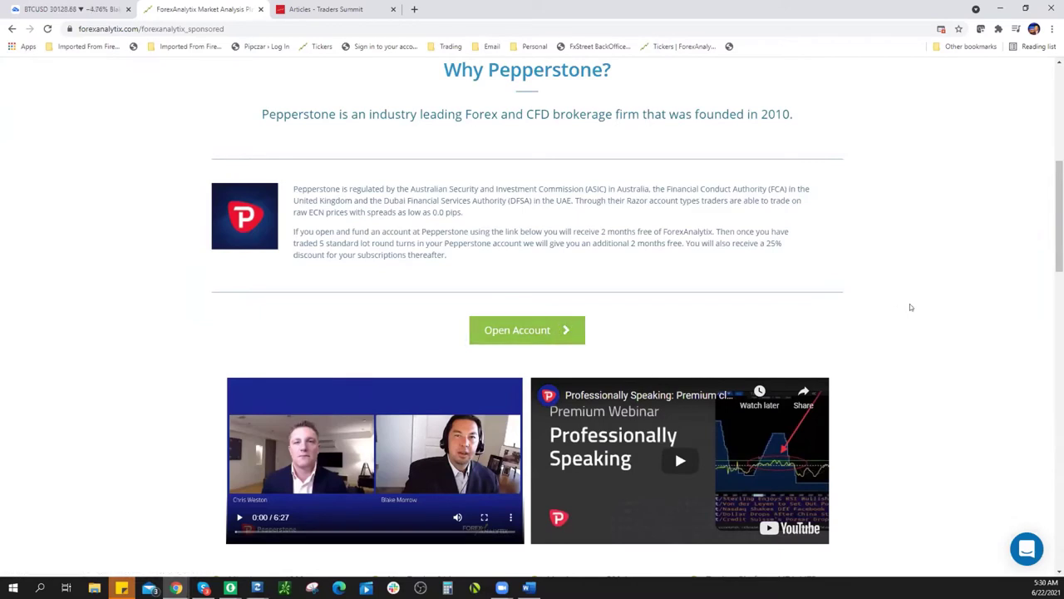
{"action": "scroll", "coordinate": [910, 308], "scroll_direction": "down", "scroll_amount": 2}
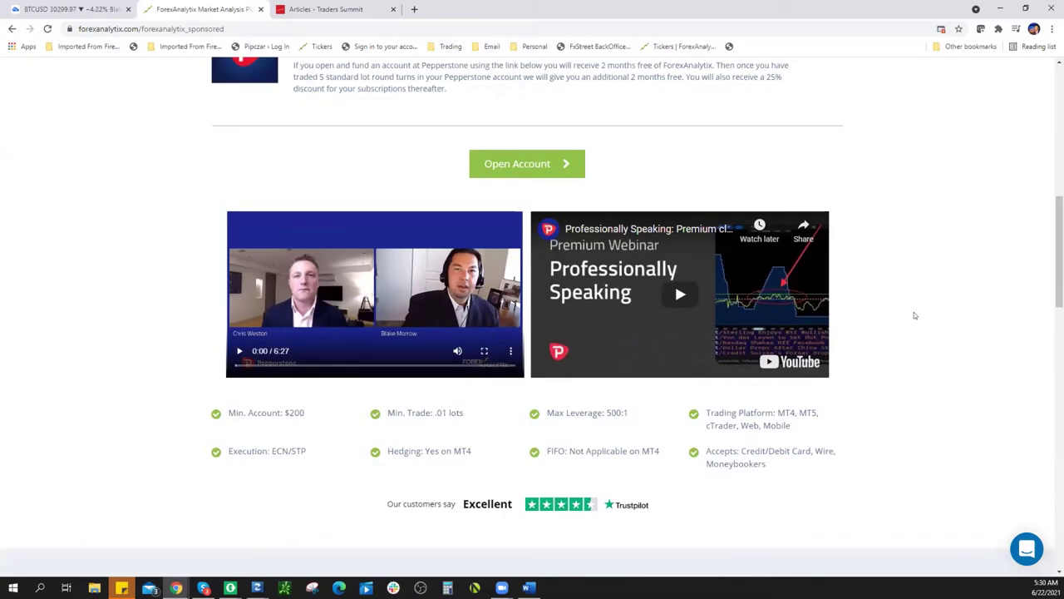
{"action": "scroll", "coordinate": [914, 315], "scroll_direction": "down", "scroll_amount": 2}
{"action": "scroll", "coordinate": [914, 321], "scroll_direction": "down", "scroll_amount": 3}
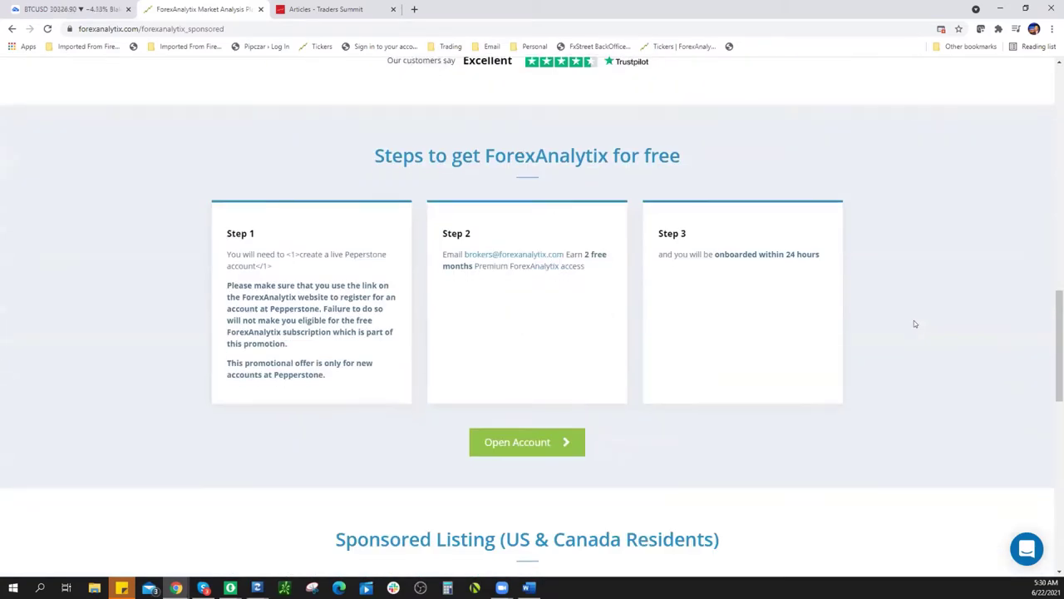
{"action": "scroll", "coordinate": [915, 321], "scroll_direction": "down", "scroll_amount": 4}
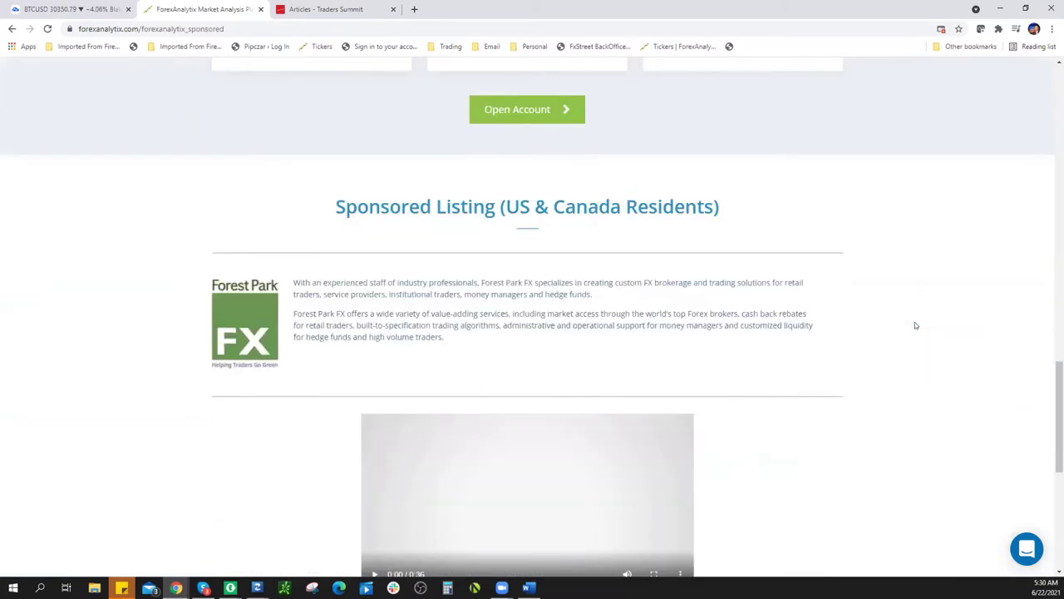
{"action": "scroll", "coordinate": [915, 322], "scroll_direction": "down", "scroll_amount": 3}
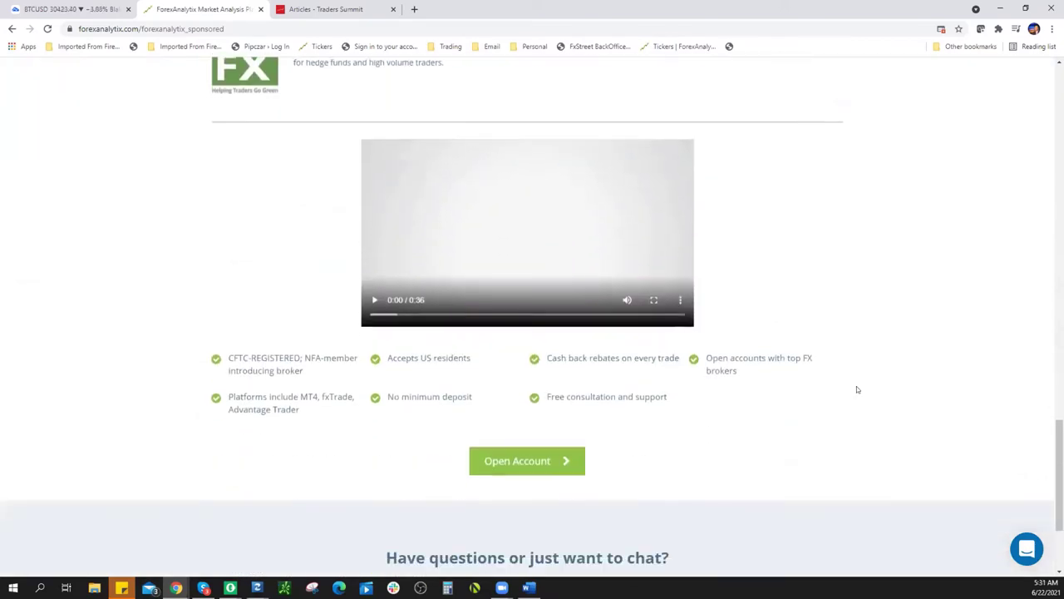
{"action": "scroll", "coordinate": [676, 474], "scroll_direction": "down", "scroll_amount": 2}
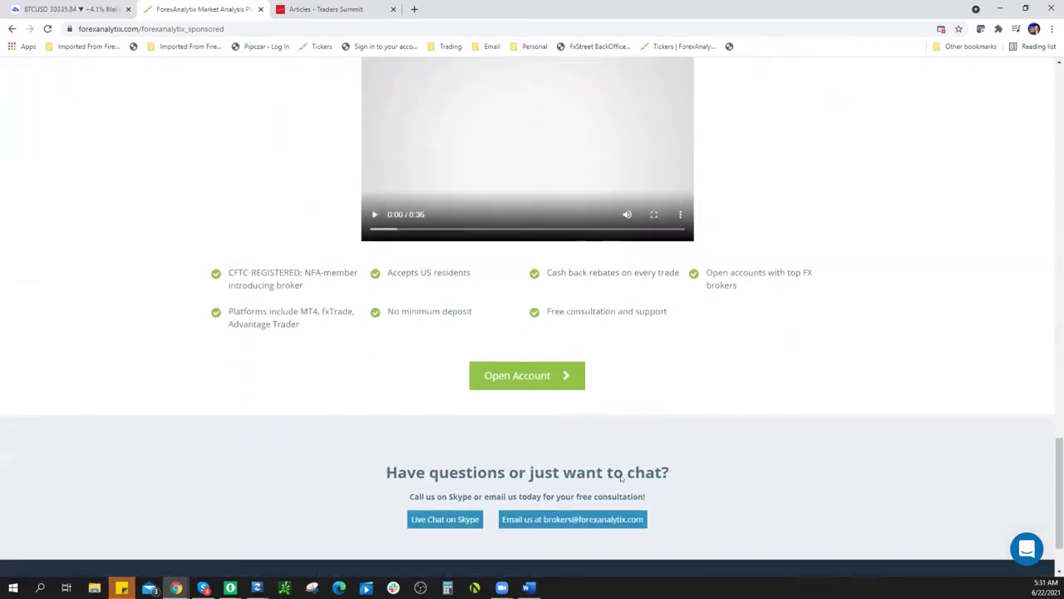
{"action": "scroll", "coordinate": [692, 361], "scroll_direction": "up", "scroll_amount": 4}
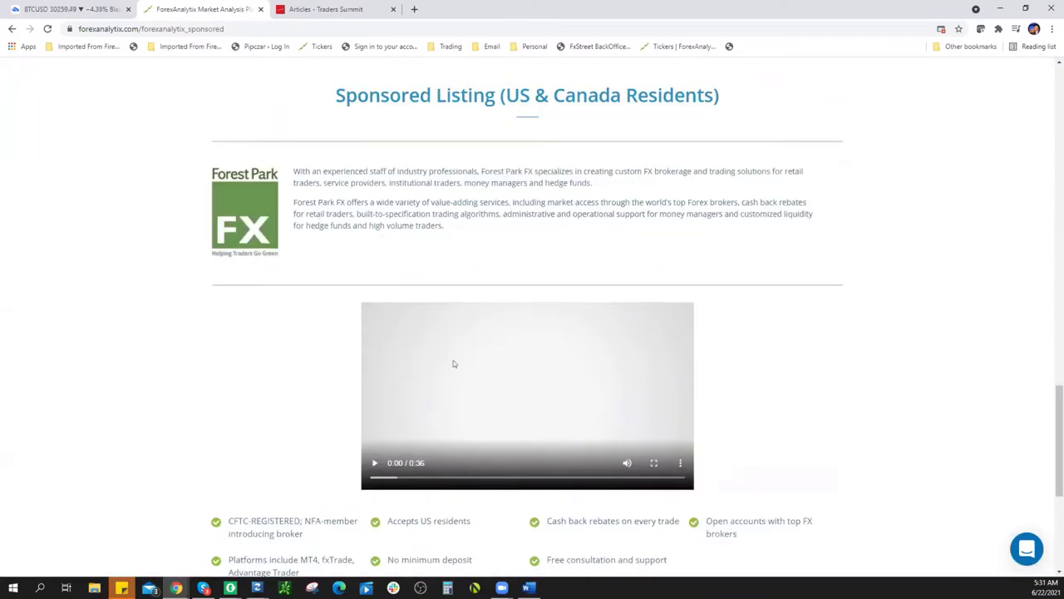
{"action": "scroll", "coordinate": [301, 331], "scroll_direction": "down", "scroll_amount": 4}
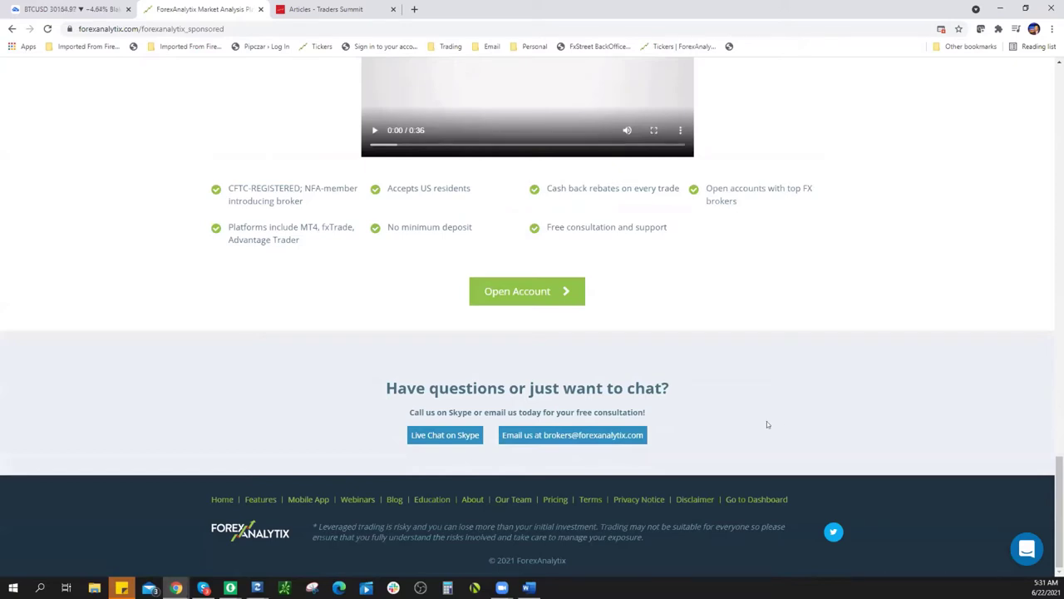
{"action": "scroll", "coordinate": [768, 420], "scroll_direction": "up", "scroll_amount": 12}
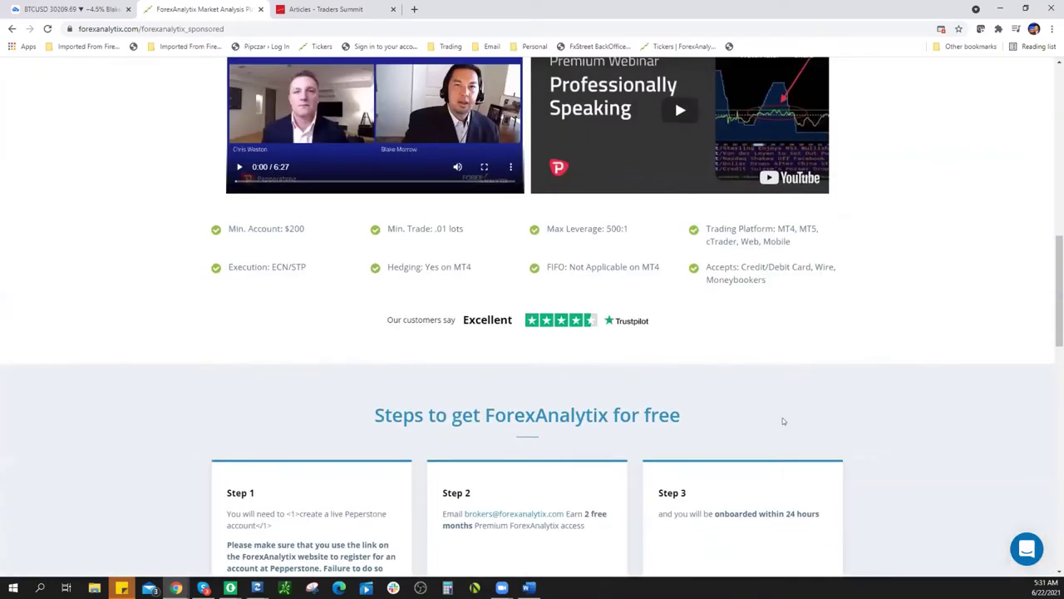
{"action": "scroll", "coordinate": [785, 418], "scroll_direction": "down", "scroll_amount": 1}
{"action": "scroll", "coordinate": [789, 406], "scroll_direction": "up", "scroll_amount": 12}
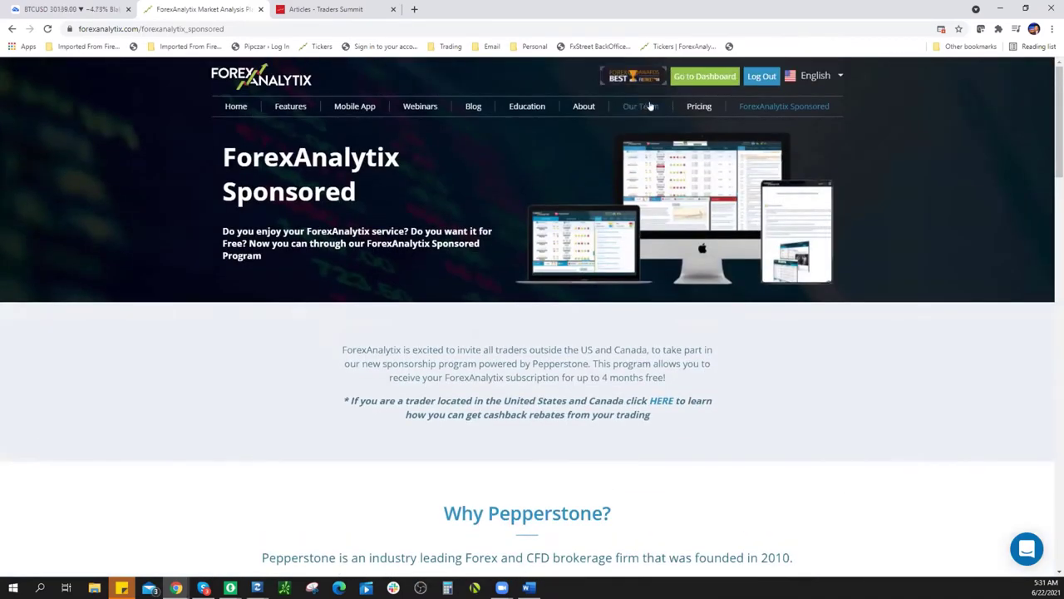
Switch to the tab with the annotated XAGUSD monthly silver chart.
{"action": "left_click", "coordinate": [705, 78]}
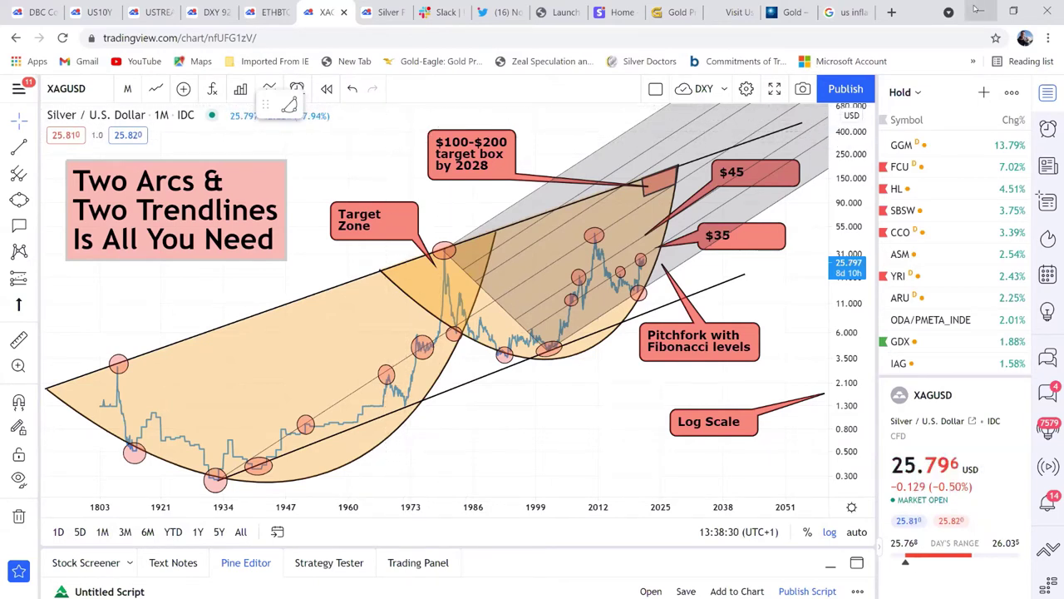
Open the Northstar gold post 'Golds Launch Attempt Still On Track' and scroll to its chart.
{"action": "left_click", "coordinate": [1014, 13]}
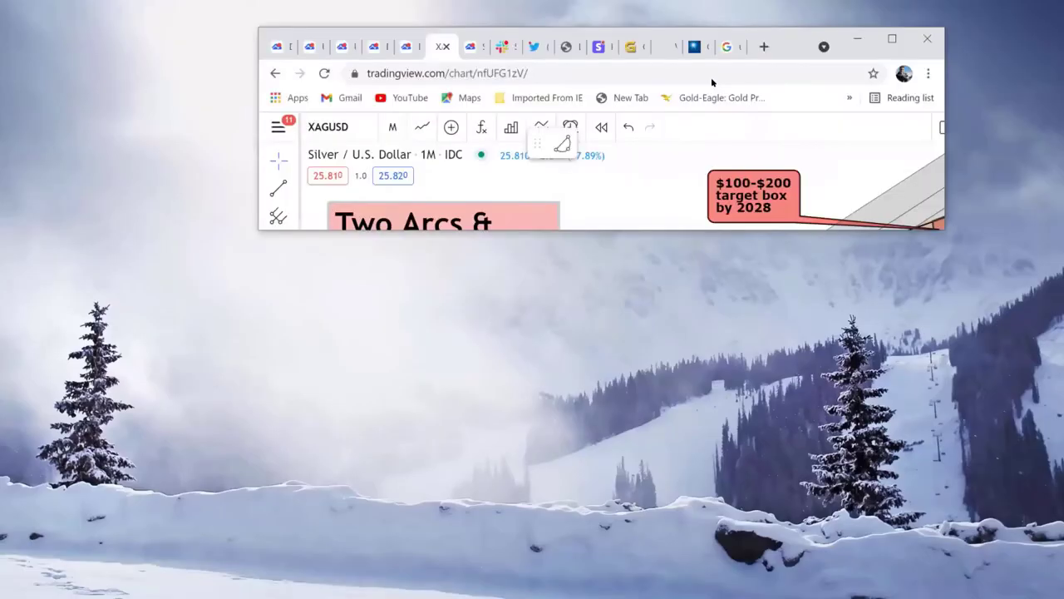
{"action": "left_click", "coordinate": [715, 66]}
{"action": "left_click", "coordinate": [904, 58]}
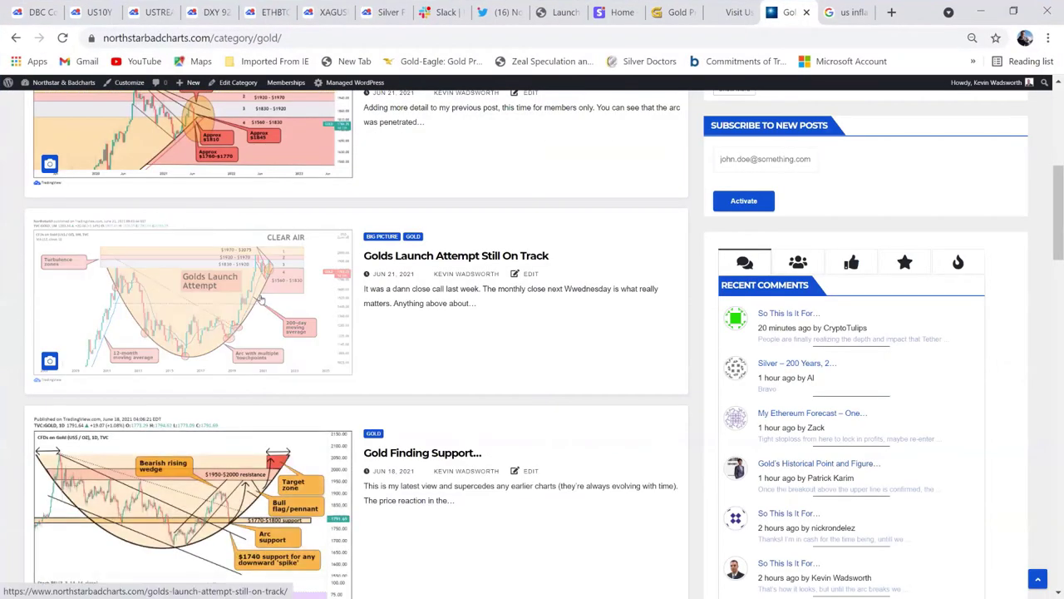
{"action": "left_click", "coordinate": [260, 298]}
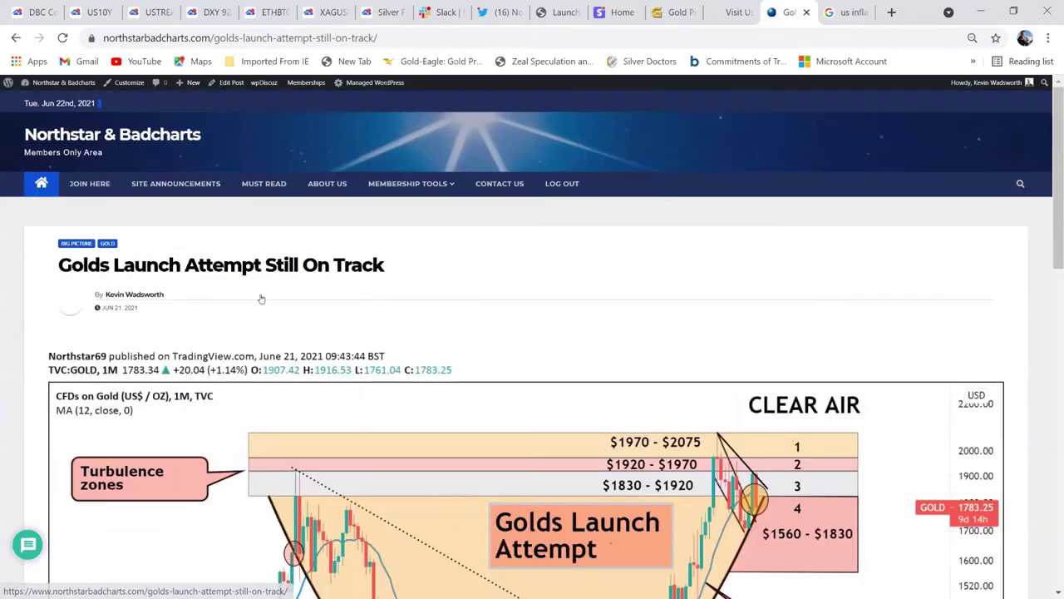
{"action": "scroll", "coordinate": [486, 284], "scroll_direction": "down", "scroll_amount": 2}
{"action": "scroll", "coordinate": [486, 288], "scroll_direction": "down", "scroll_amount": 2}
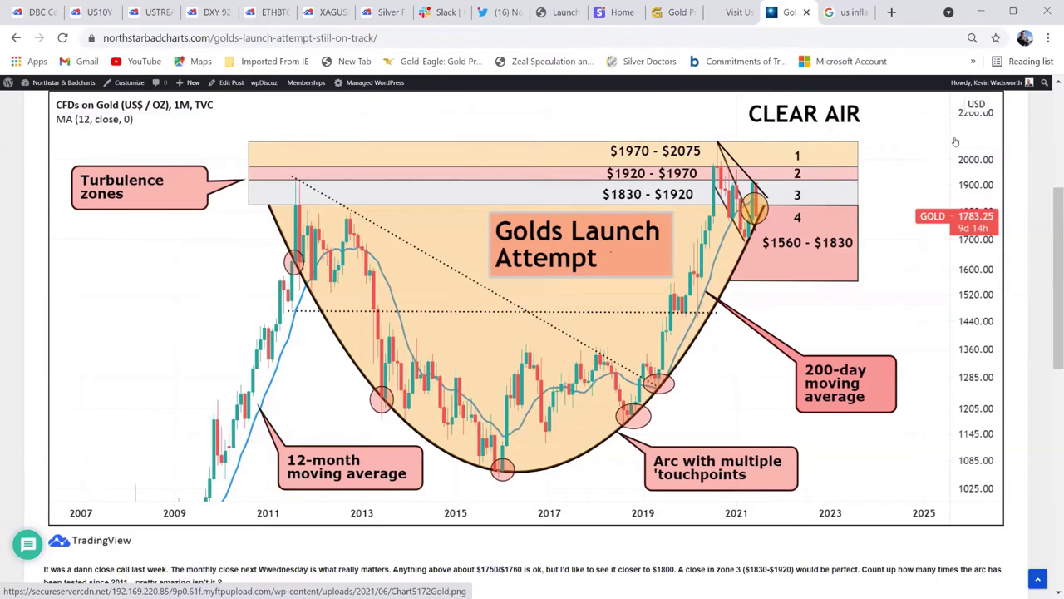
Resize and re-maximize the Chrome window, then bring up the USTREASURY real-yield chart.
{"action": "left_click", "coordinate": [1013, 12]}
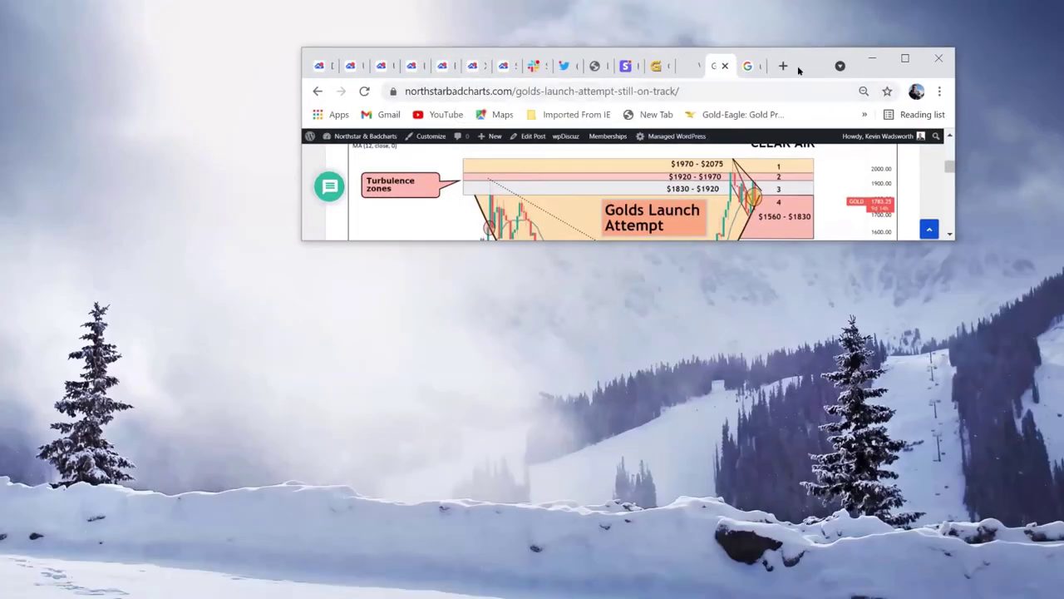
{"action": "left_click_drag", "start_coordinate": [797, 72], "coordinate": [760, 200]}
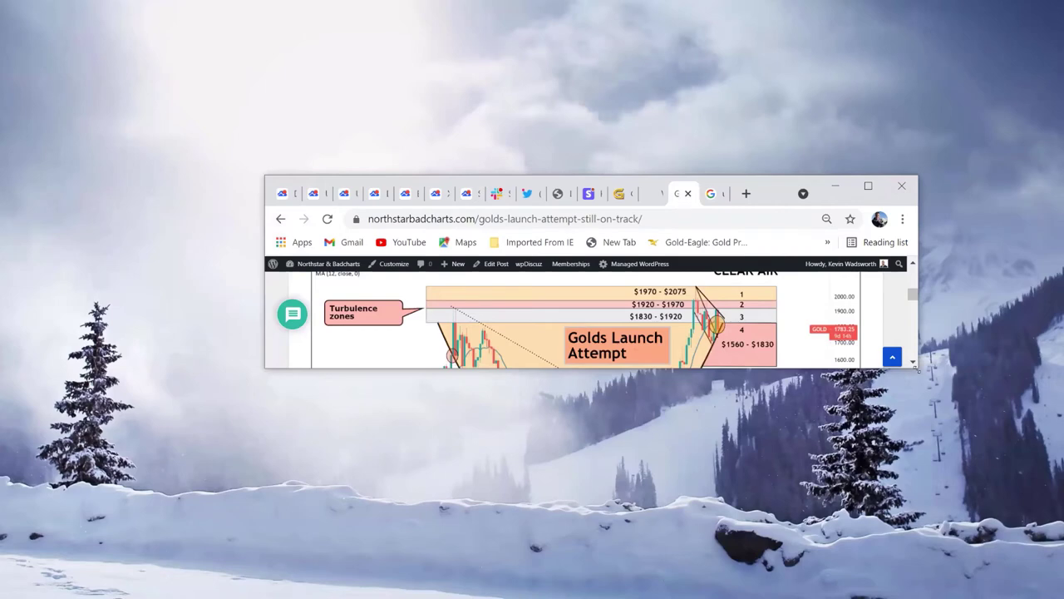
{"action": "left_click_drag", "start_coordinate": [917, 369], "coordinate": [1032, 597]}
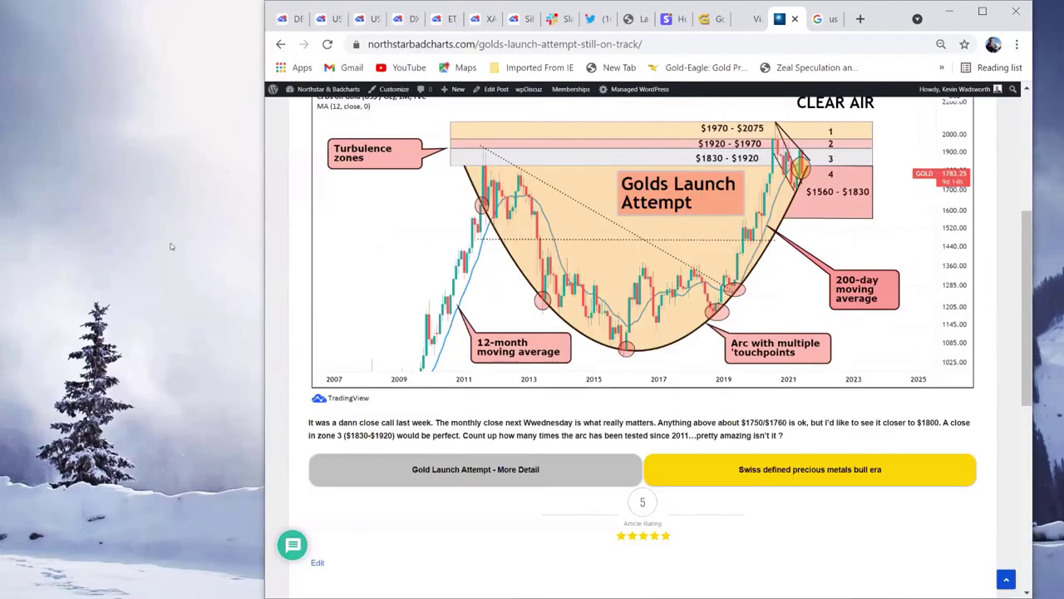
{"action": "left_click", "coordinate": [991, 13]}
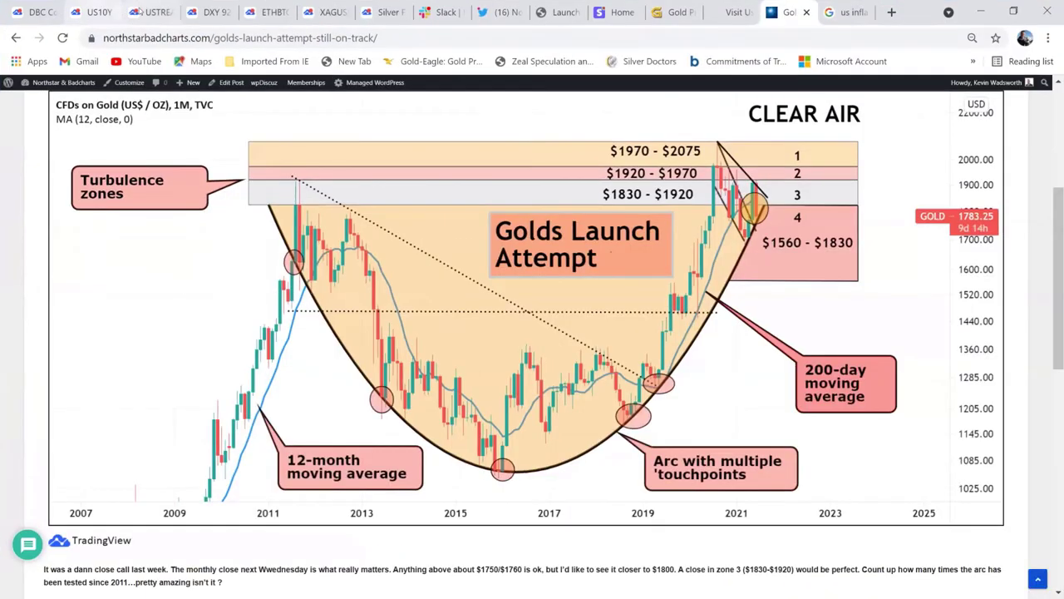
{"action": "left_click", "coordinate": [139, 12]}
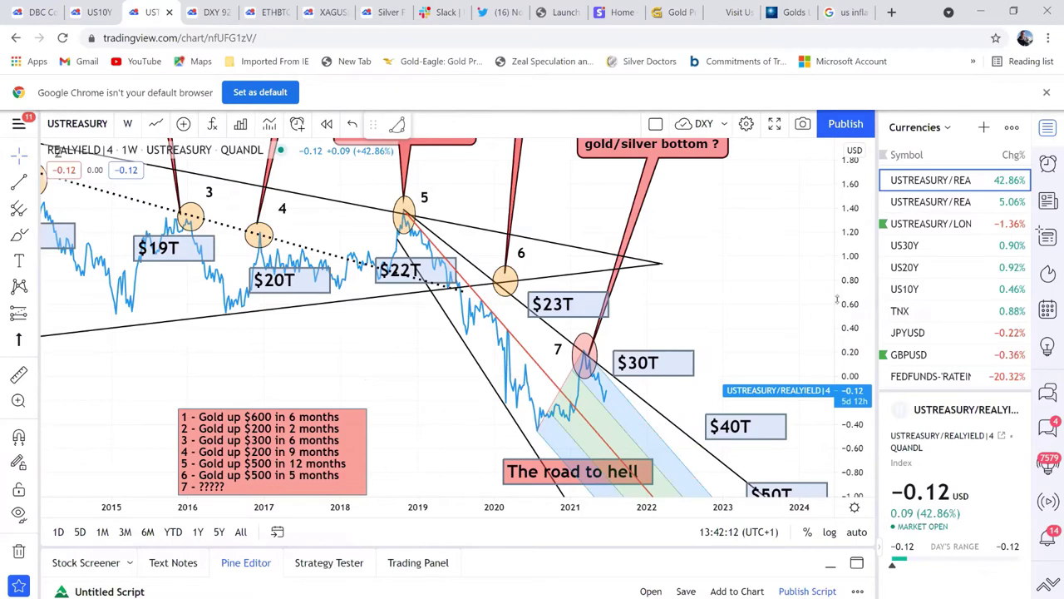
Compress the price scale and pan the real-yield chart toward the 'road to hell' box.
{"action": "left_click_drag", "start_coordinate": [856, 222], "coordinate": [856, 289]}
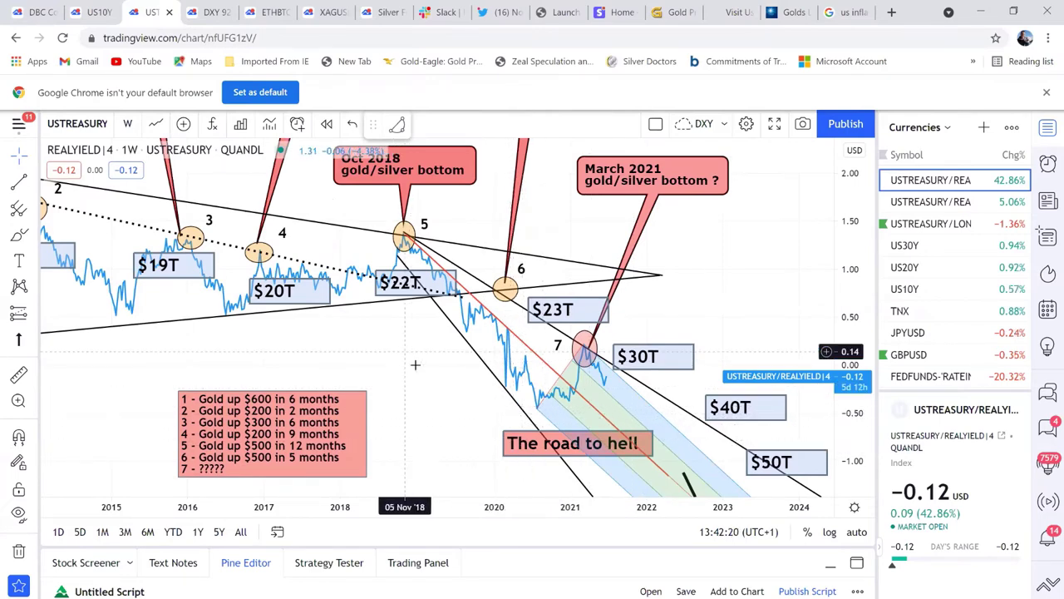
{"action": "left_click_drag", "start_coordinate": [411, 361], "coordinate": [717, 432]}
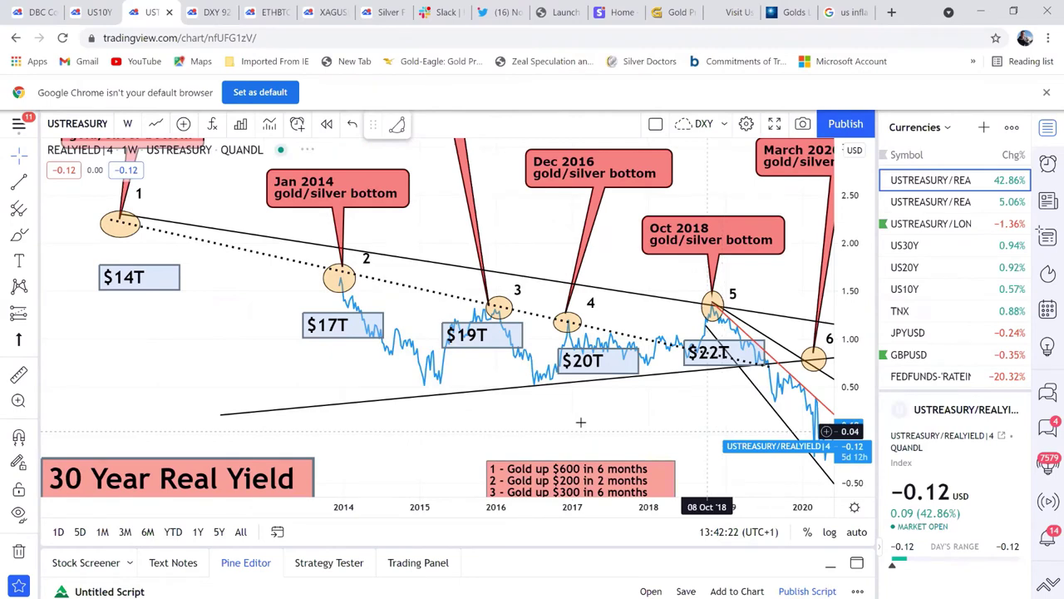
{"action": "left_click_drag", "start_coordinate": [581, 413], "coordinate": [614, 408]}
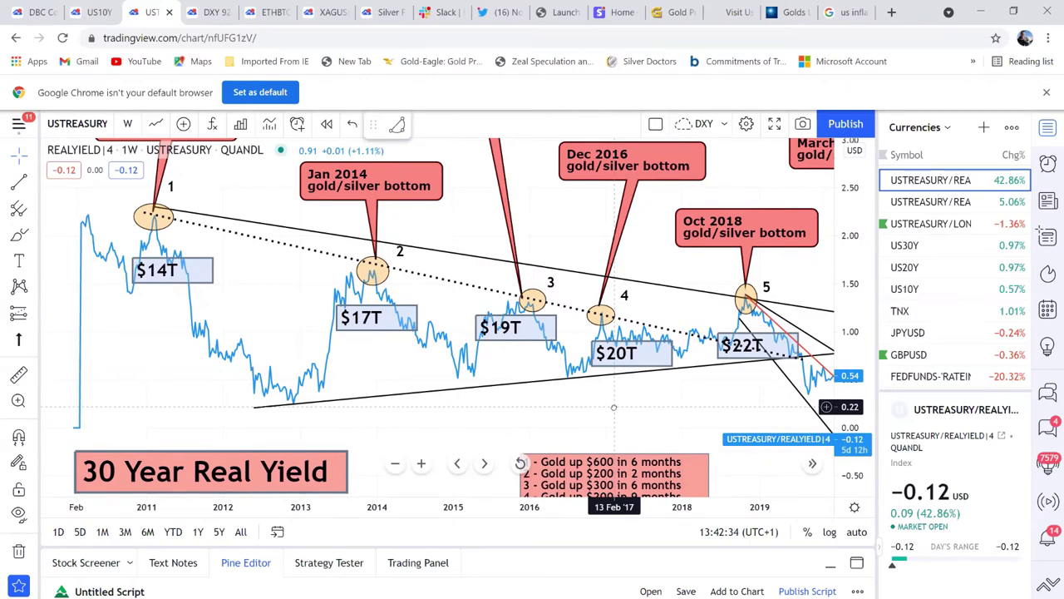
{"action": "left_click_drag", "start_coordinate": [614, 407], "coordinate": [589, 417]}
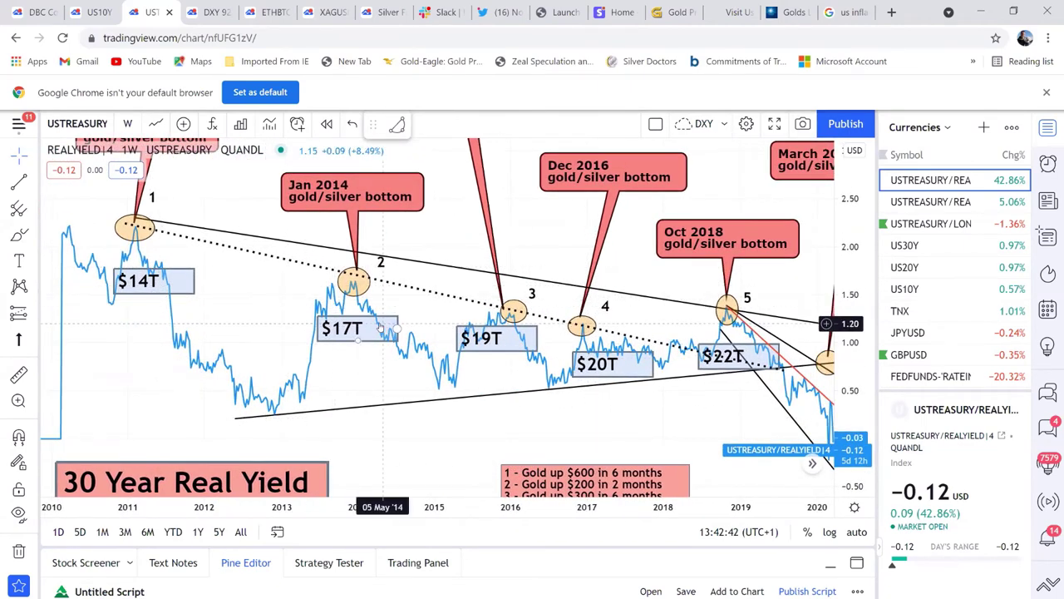
{"action": "left_click_drag", "start_coordinate": [636, 408], "coordinate": [454, 305]}
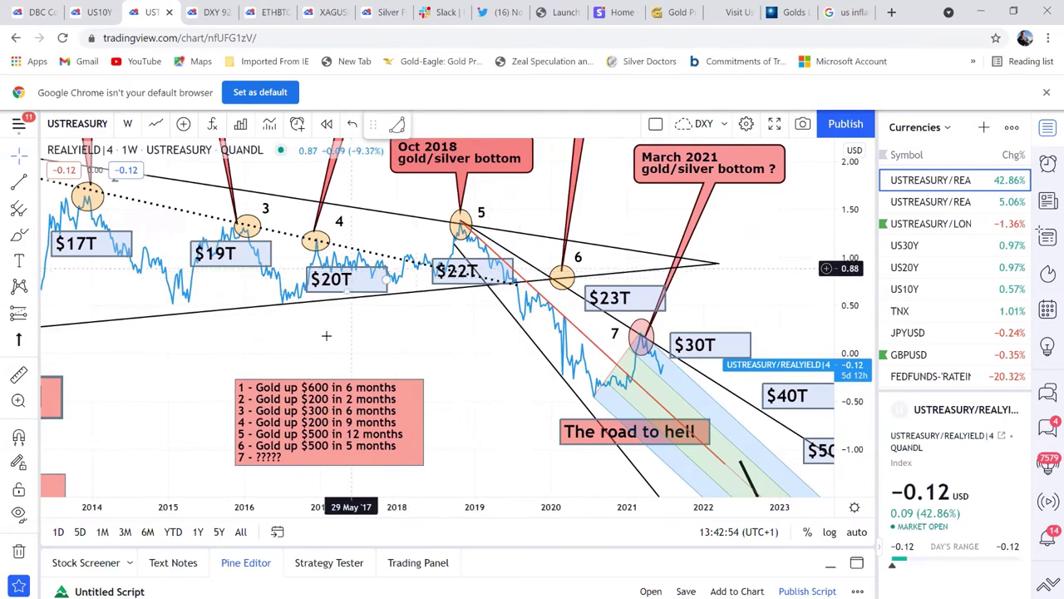
Frame the 2021–2023 projection, the March 2021 bottom and the $50T label.
{"action": "scroll", "coordinate": [358, 287], "scroll_direction": "left", "scroll_amount": 10}
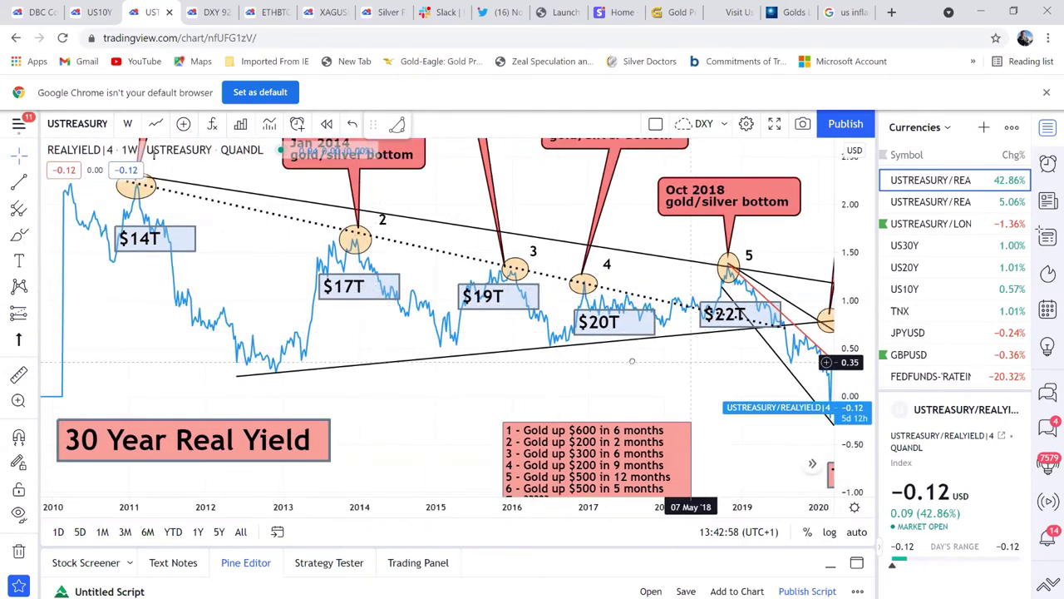
{"action": "left_click_drag", "start_coordinate": [689, 329], "coordinate": [505, 335]}
{"action": "left_click_drag", "start_coordinate": [553, 326], "coordinate": [488, 302]}
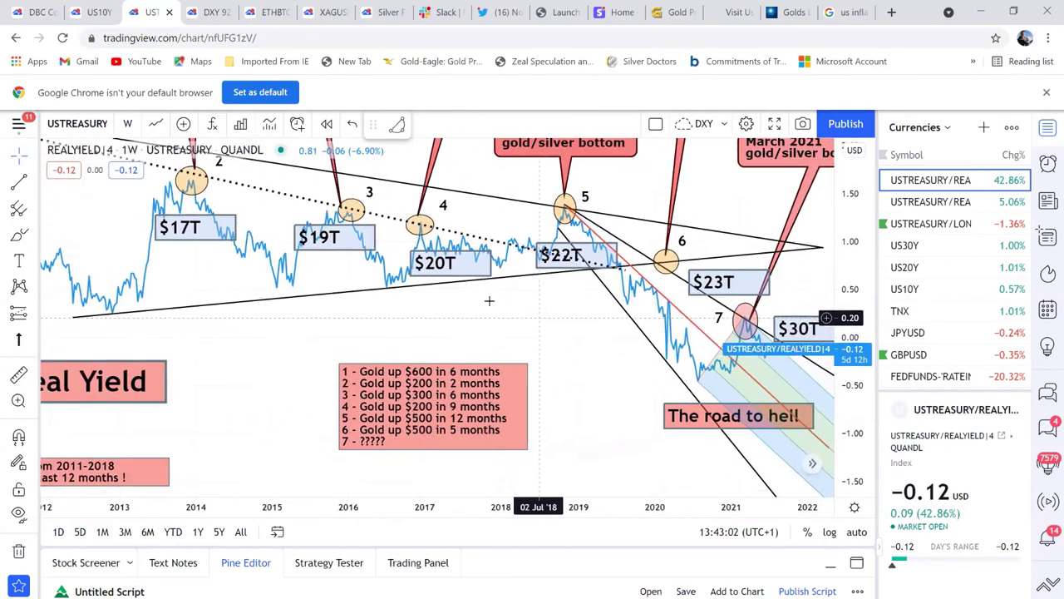
{"action": "left_click_drag", "start_coordinate": [535, 340], "coordinate": [359, 275]}
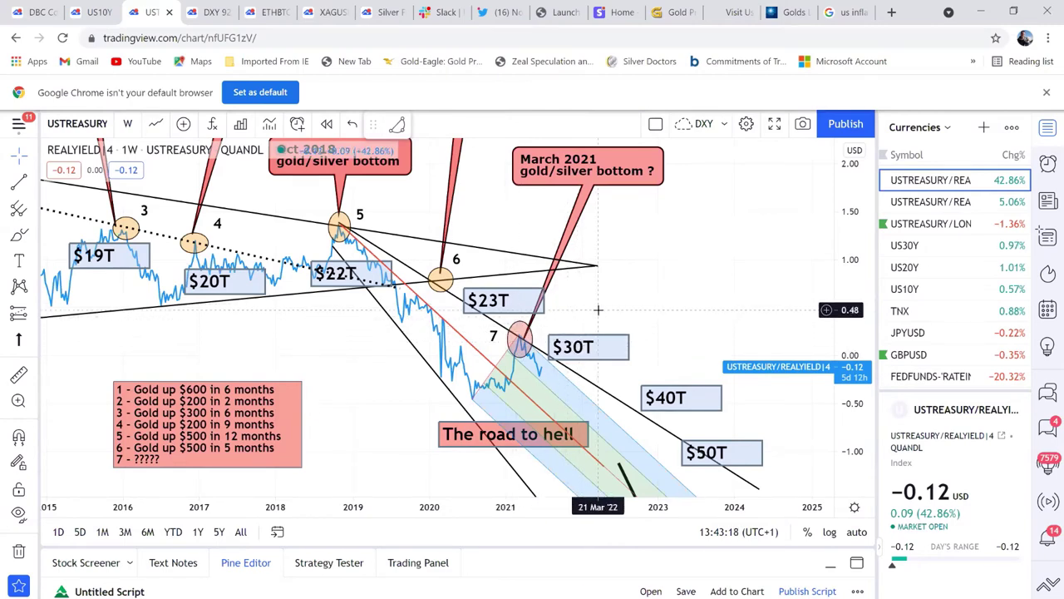
{"action": "left_click_drag", "start_coordinate": [601, 307], "coordinate": [580, 246]}
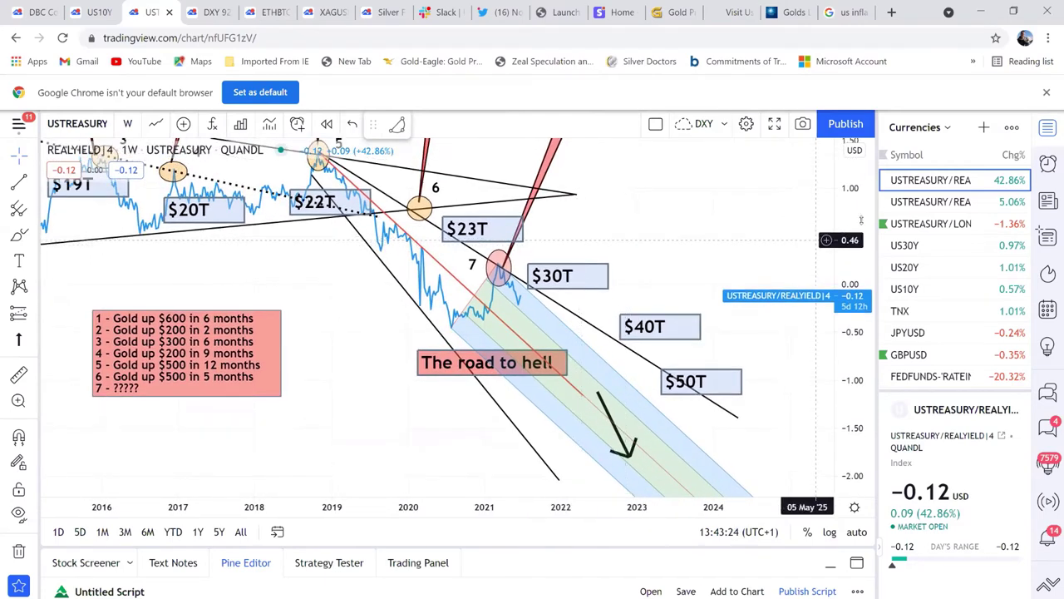
{"action": "left_click_drag", "start_coordinate": [852, 215], "coordinate": [849, 268]}
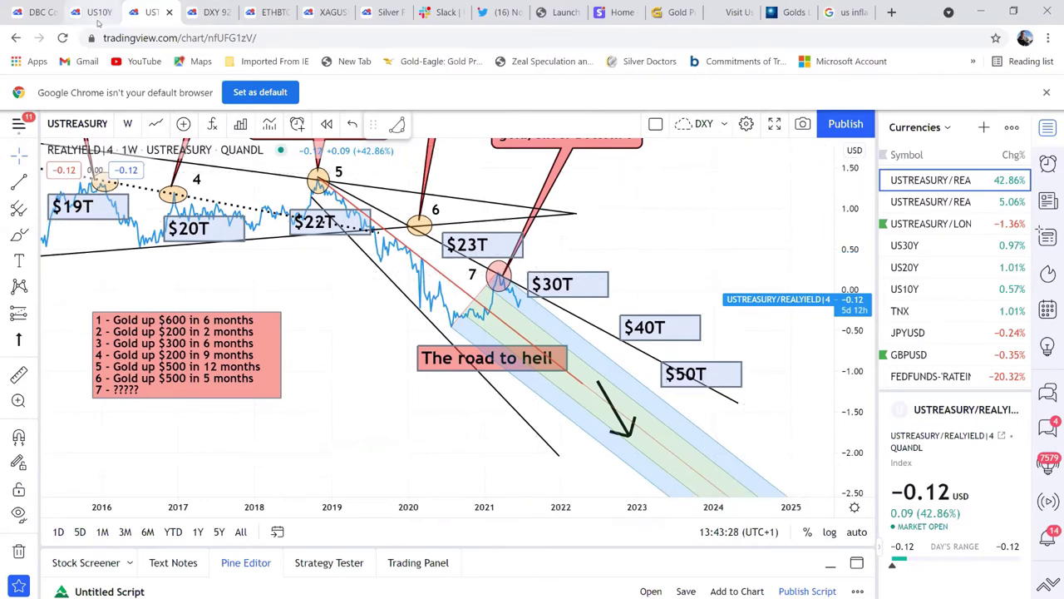
Open the US10Y chart, hide the watchlist and zoom out.
{"action": "left_click", "coordinate": [99, 14]}
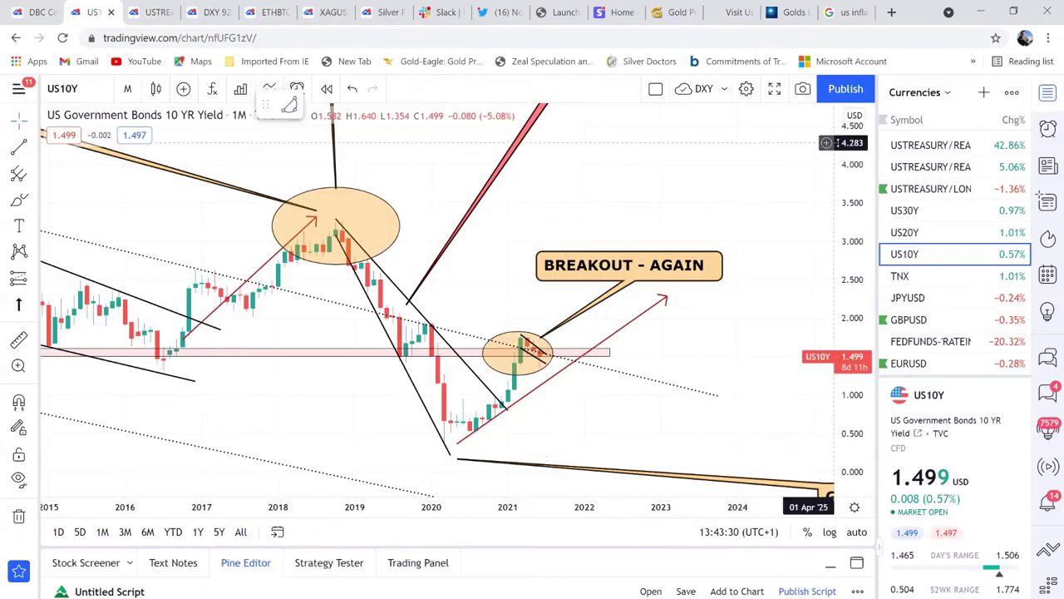
{"action": "scroll", "coordinate": [799, 230], "scroll_direction": "down", "scroll_amount": 2}
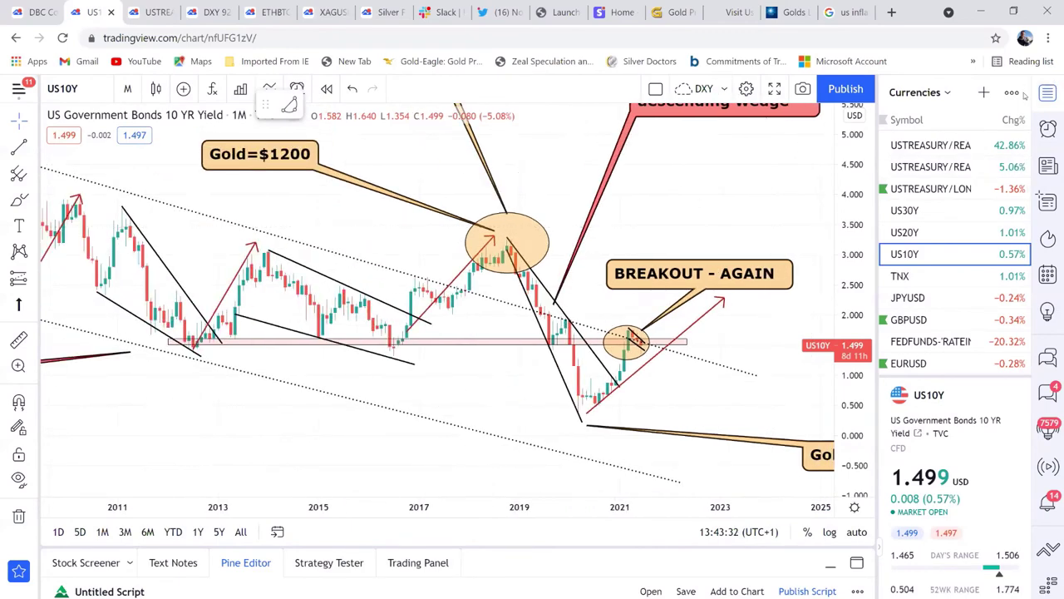
{"action": "left_click", "coordinate": [1049, 95]}
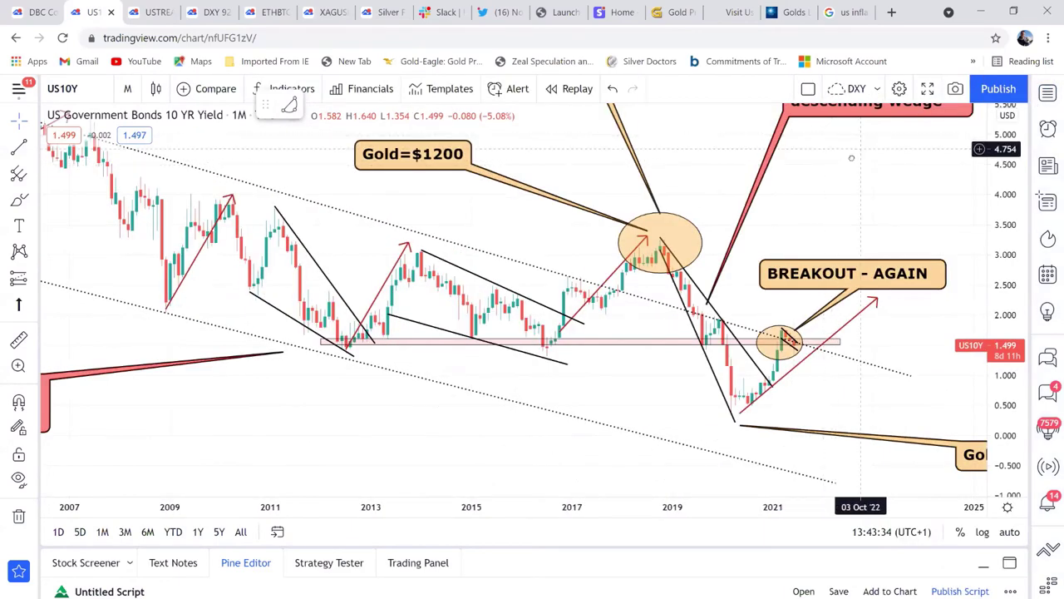
{"action": "scroll", "coordinate": [749, 242], "scroll_direction": "down", "scroll_amount": 3}
{"action": "scroll", "coordinate": [763, 230], "scroll_direction": "down", "scroll_amount": 1}
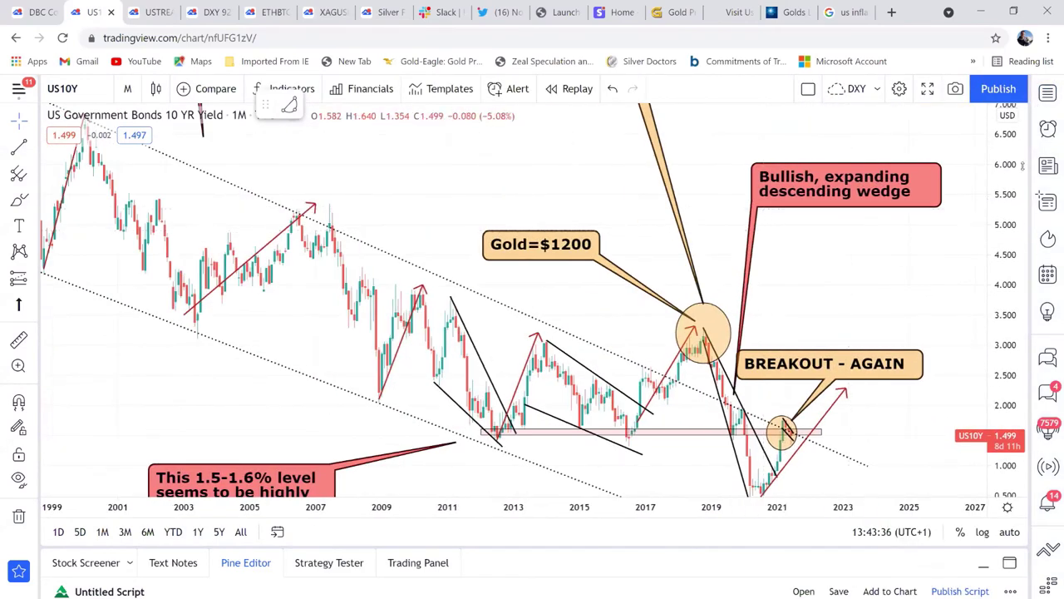
Squeeze the price scale and pan back to show the declining yield channel from 1981.
{"action": "left_click_drag", "start_coordinate": [504, 162], "coordinate": [545, 204]}
{"action": "left_click_drag", "start_coordinate": [1005, 185], "coordinate": [1004, 207]}
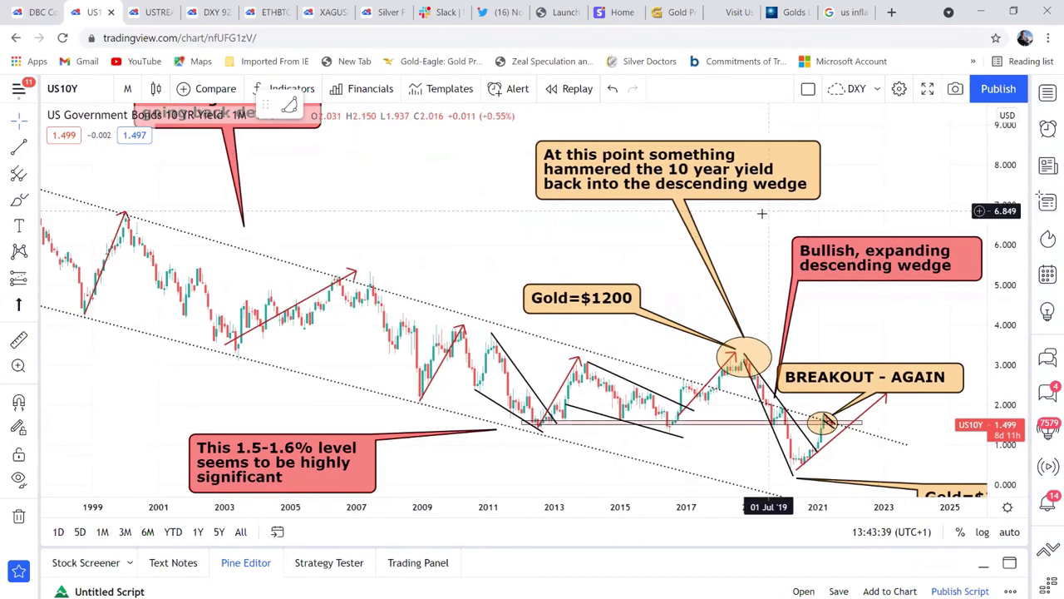
{"action": "scroll", "coordinate": [763, 211], "scroll_direction": "down", "scroll_amount": 2}
{"action": "left_click_drag", "start_coordinate": [468, 230], "coordinate": [594, 242]}
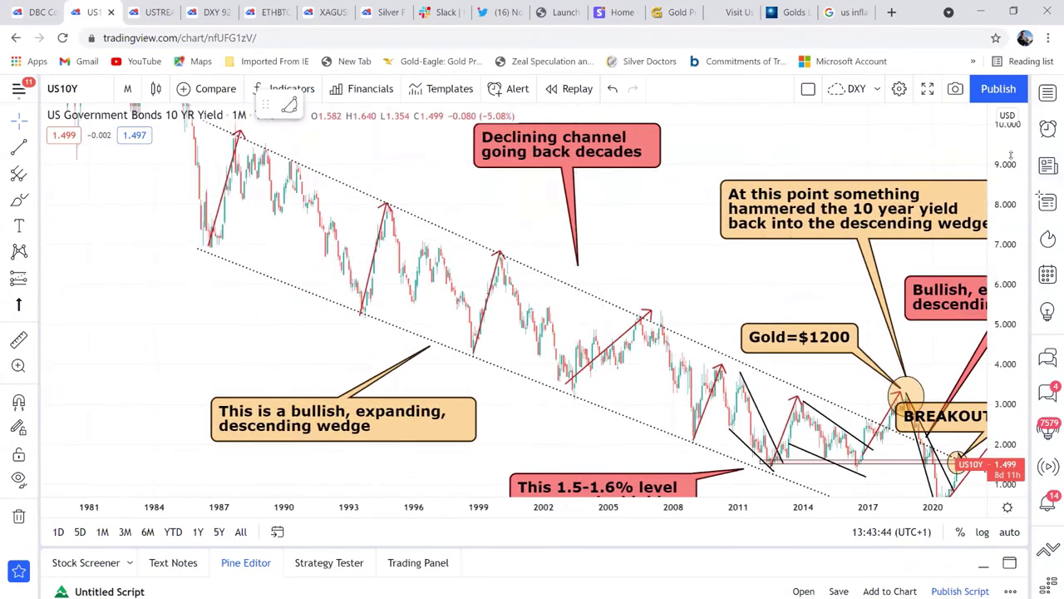
{"action": "left_click_drag", "start_coordinate": [1011, 155], "coordinate": [1009, 214]}
{"action": "left_click_drag", "start_coordinate": [720, 136], "coordinate": [717, 230]}
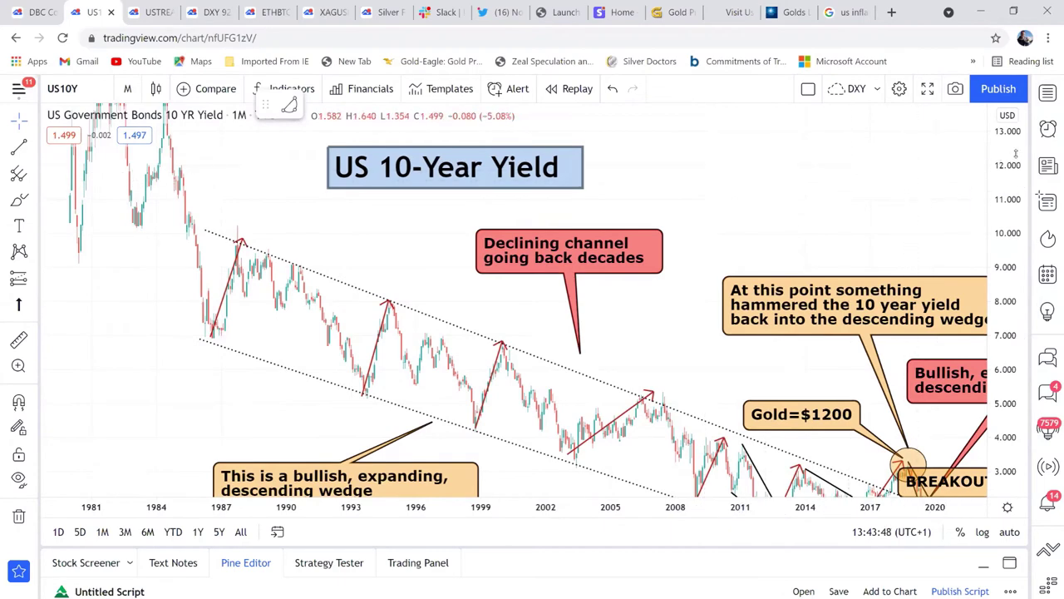
{"action": "left_click_drag", "start_coordinate": [1015, 153], "coordinate": [1015, 199]}
{"action": "left_click_drag", "start_coordinate": [843, 208], "coordinate": [796, 169]}
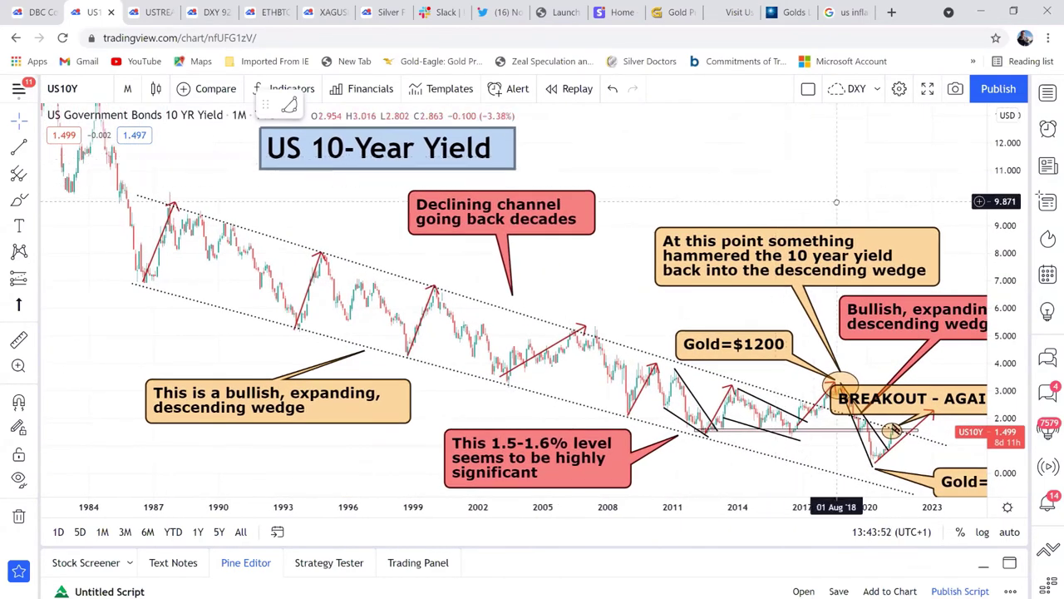
{"action": "left_click_drag", "start_coordinate": [837, 201], "coordinate": [962, 306]}
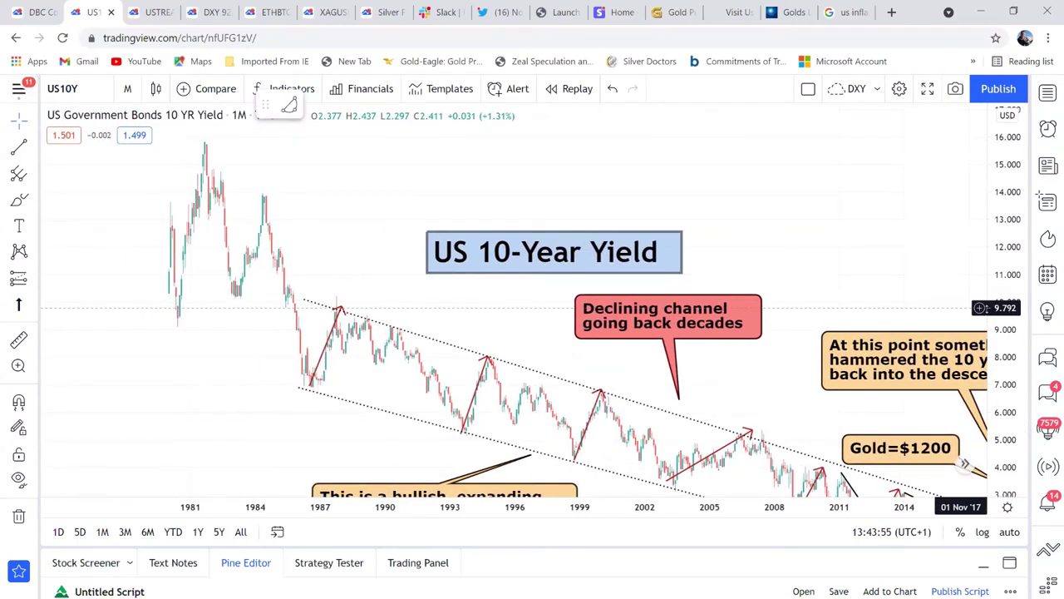
{"action": "scroll", "coordinate": [962, 308], "scroll_direction": "right", "scroll_amount": 2}
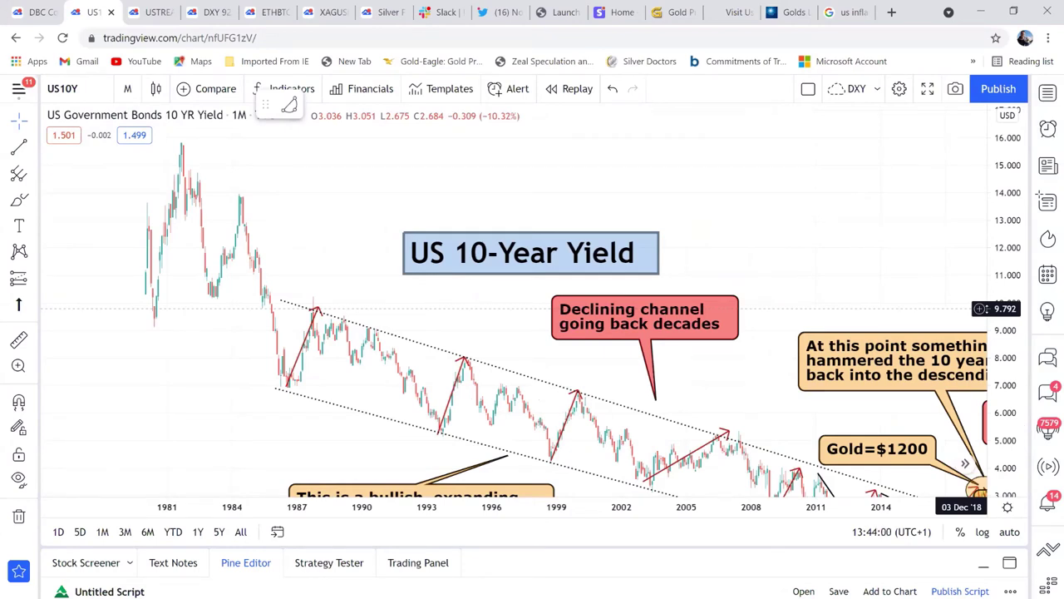
Pan across the US10Y channel's early peaks and nudge the bullish wedge callout down.
{"action": "scroll", "coordinate": [962, 308], "scroll_direction": "right", "scroll_amount": 1}
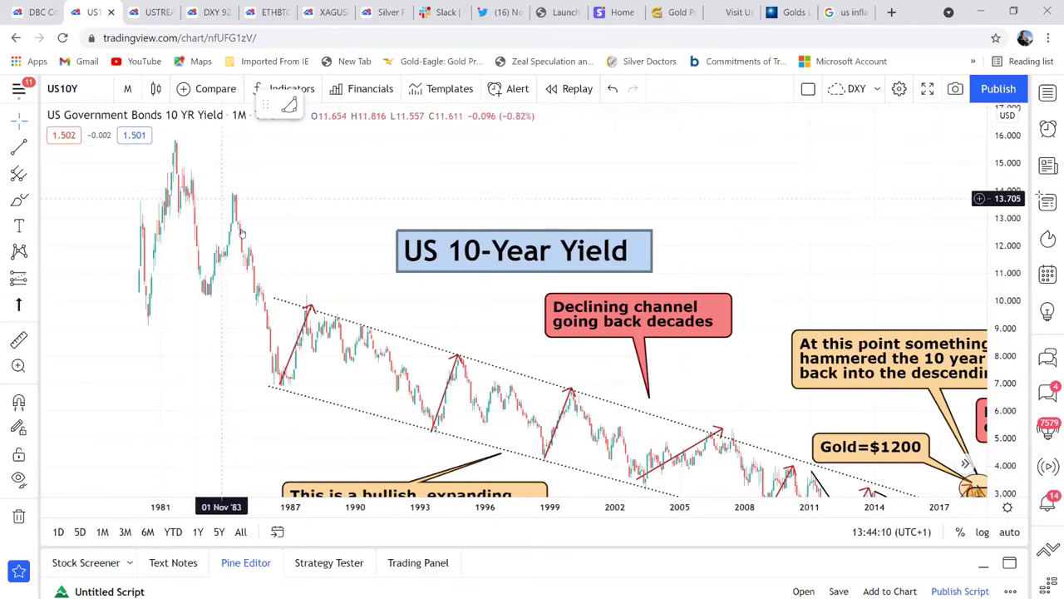
{"action": "left_click_drag", "start_coordinate": [338, 250], "coordinate": [309, 198]}
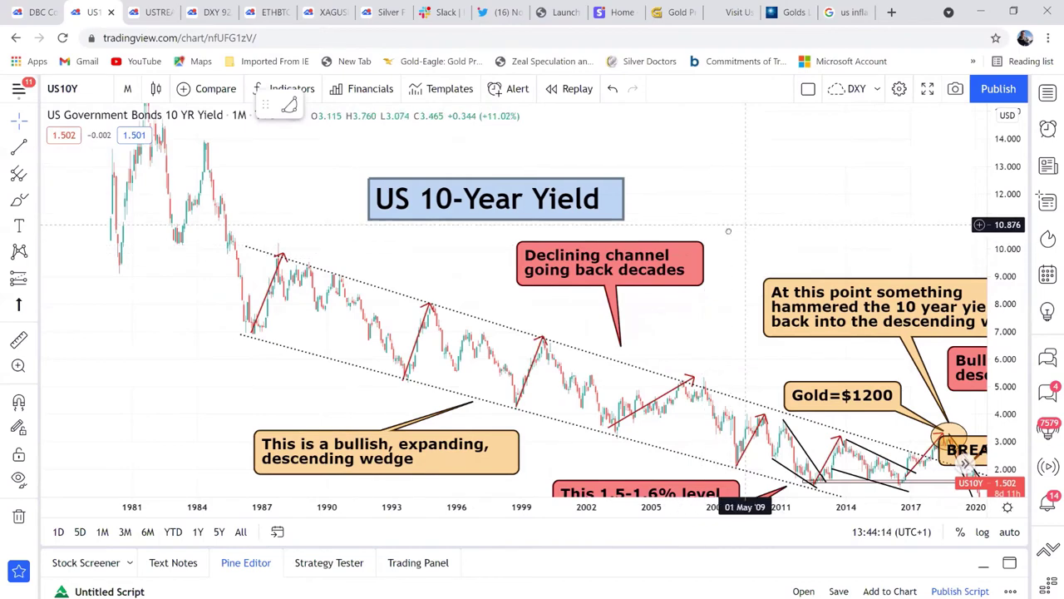
{"action": "left_click_drag", "start_coordinate": [737, 232], "coordinate": [728, 231]}
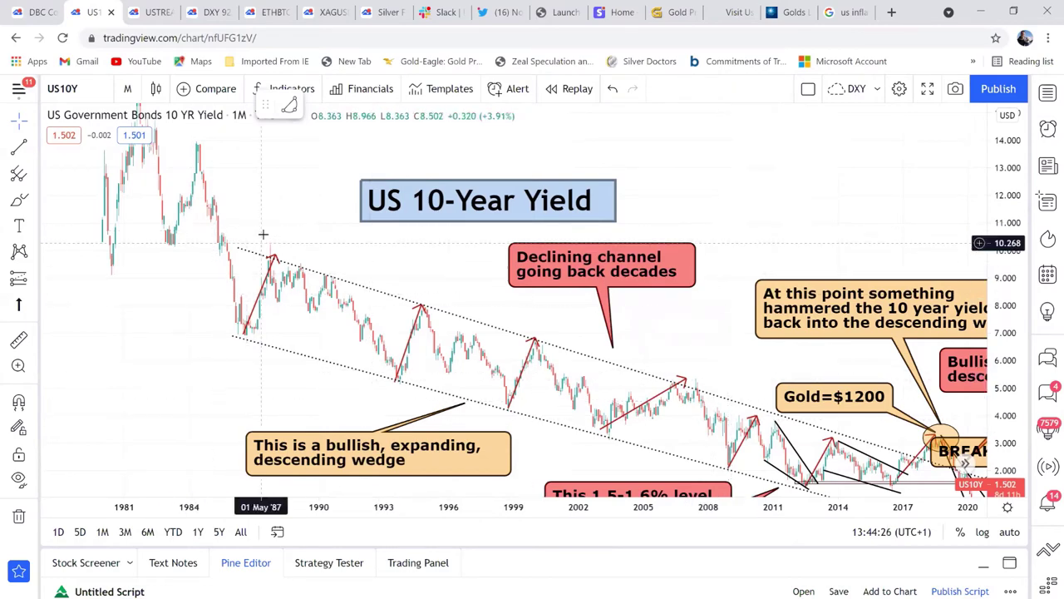
{"action": "left_click_drag", "start_coordinate": [269, 187], "coordinate": [154, 166]}
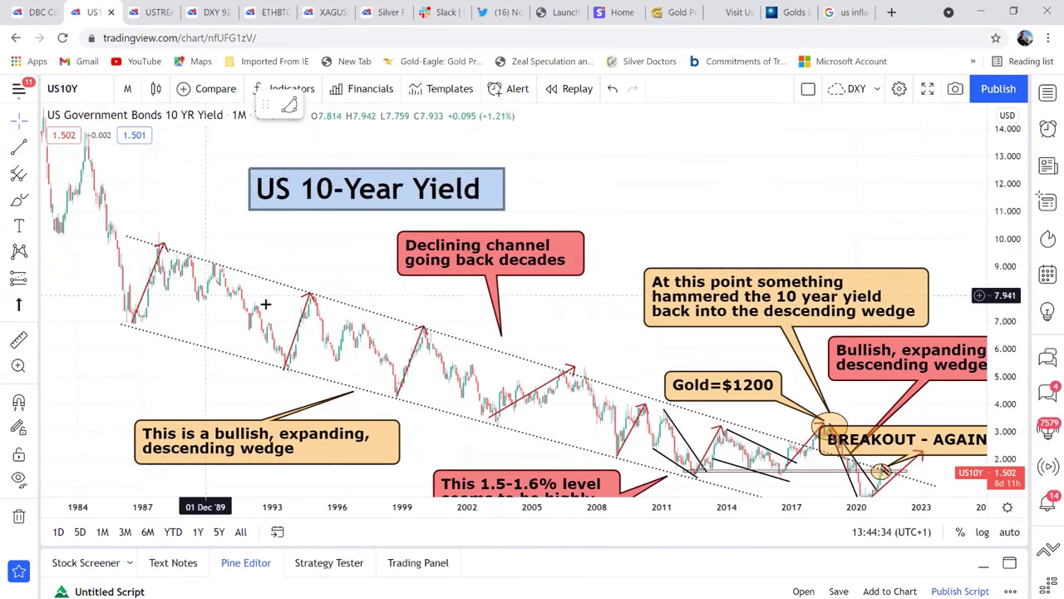
{"action": "left_click_drag", "start_coordinate": [602, 330], "coordinate": [607, 262]}
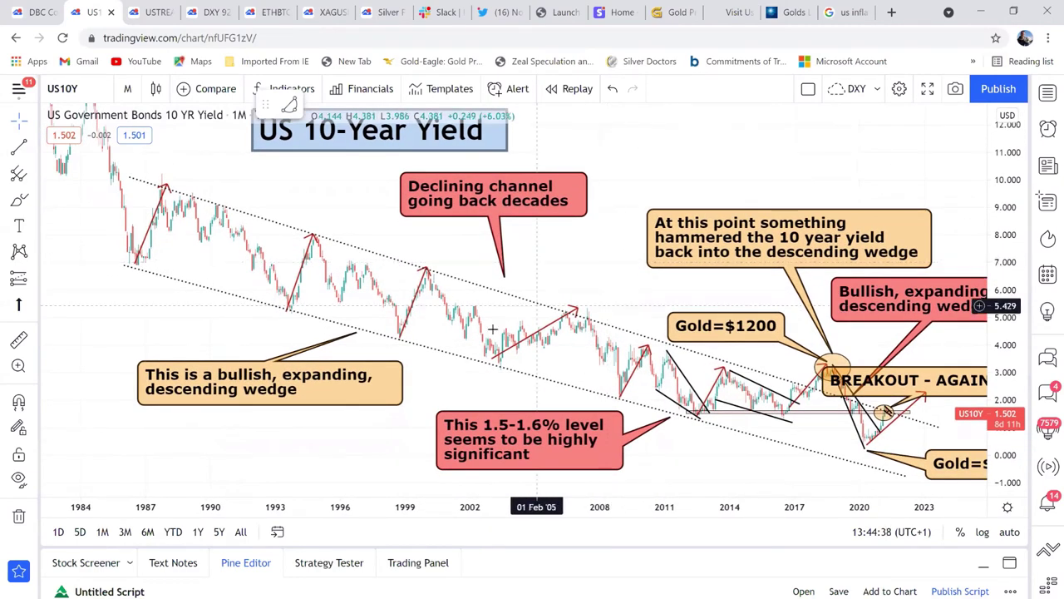
{"action": "left_click_drag", "start_coordinate": [359, 388], "coordinate": [363, 417]}
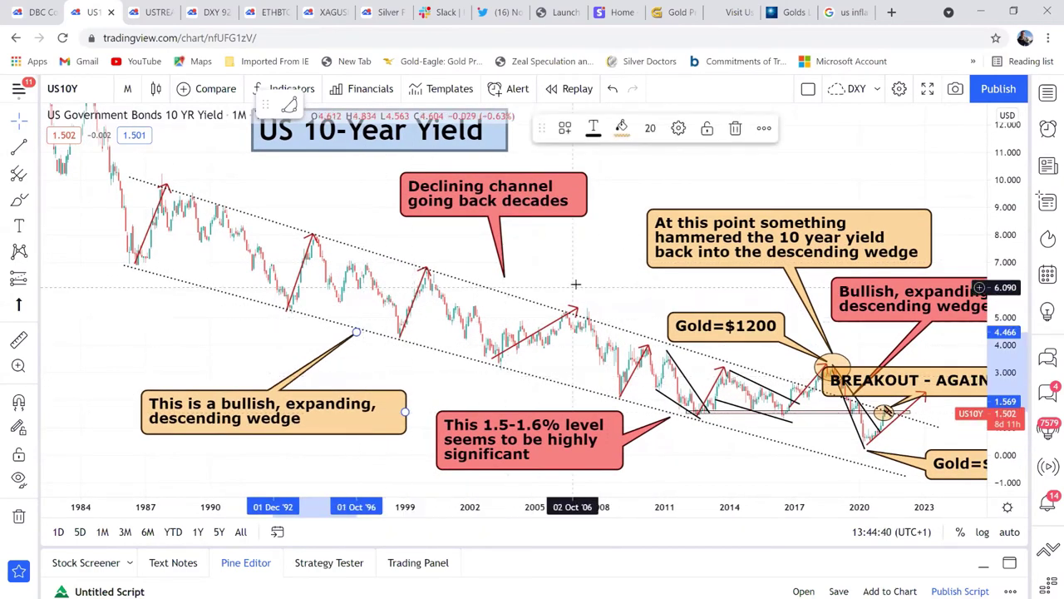
Stretch the price scale and pan to recent years, showing BREAKOUT - AGAIN through 2029.
{"action": "left_click_drag", "start_coordinate": [573, 279], "coordinate": [467, 241]}
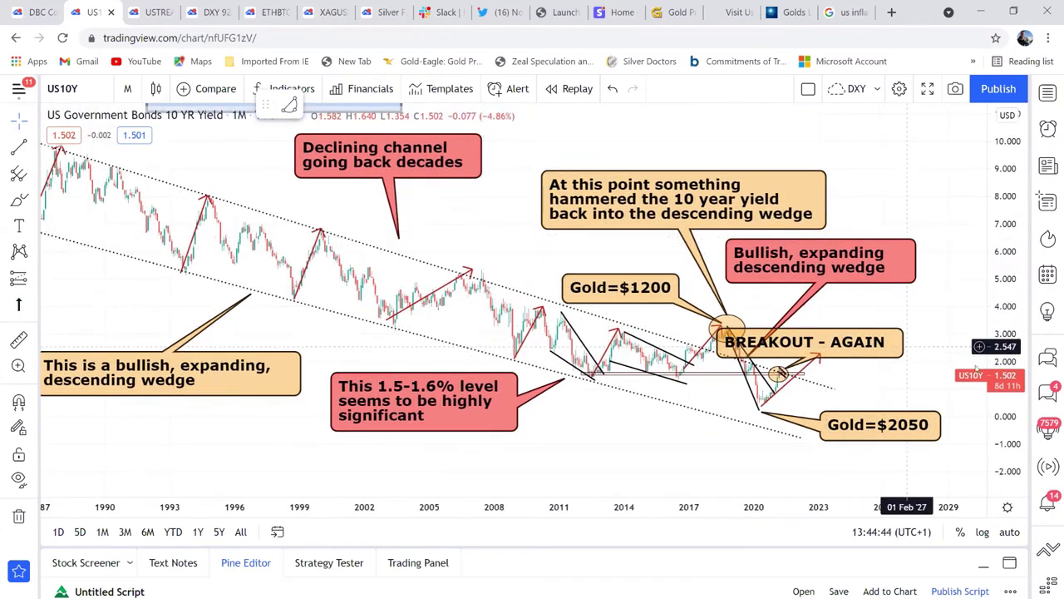
{"action": "left_click_drag", "start_coordinate": [1013, 398], "coordinate": [1011, 366]}
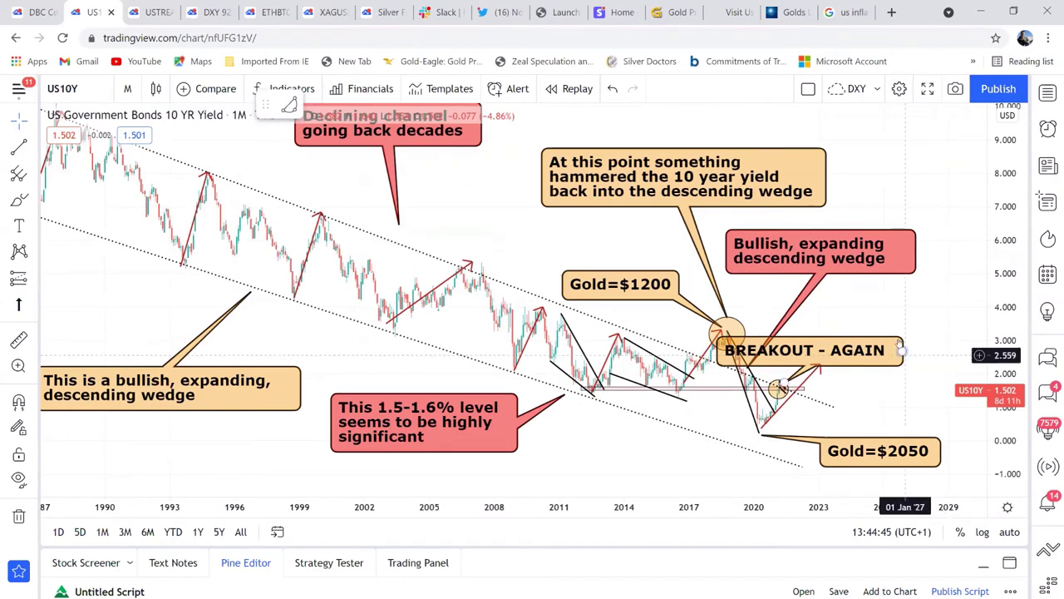
{"action": "left_click_drag", "start_coordinate": [462, 216], "coordinate": [669, 317]}
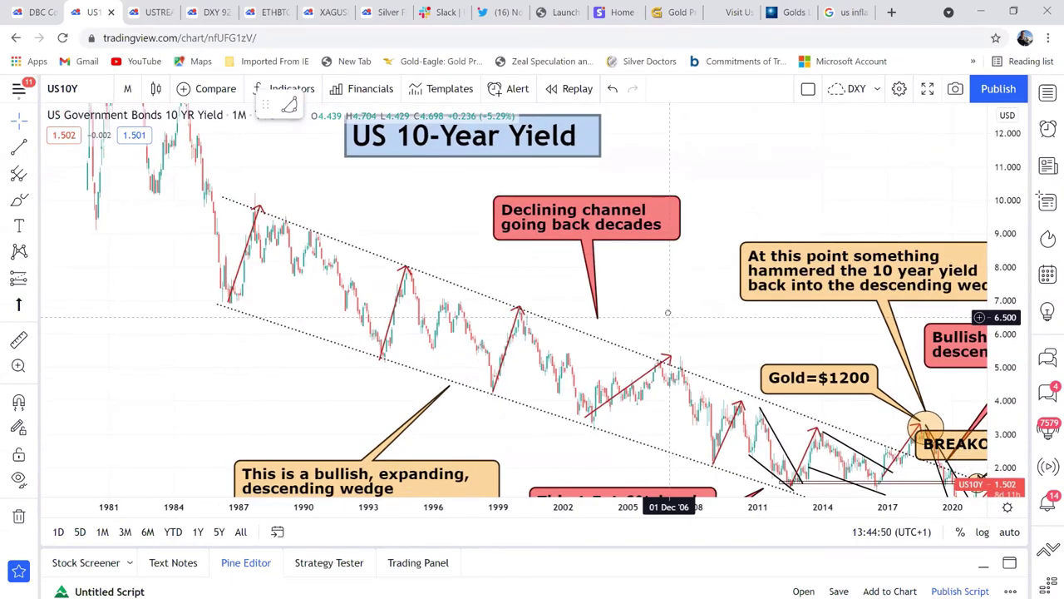
{"action": "left_click_drag", "start_coordinate": [668, 312], "coordinate": [588, 270]}
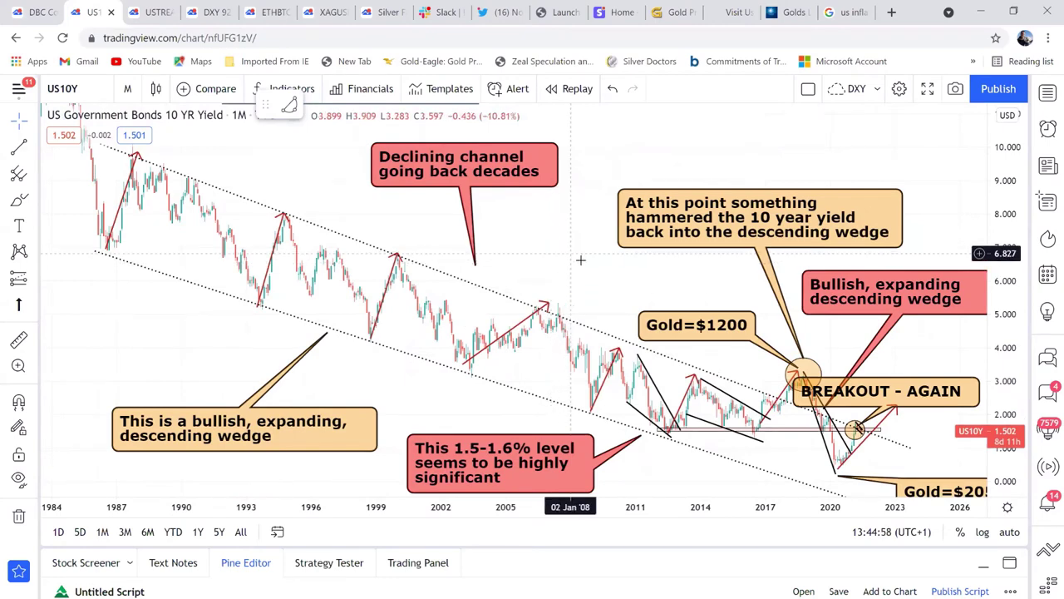
{"action": "left_click_drag", "start_coordinate": [683, 280], "coordinate": [625, 258]}
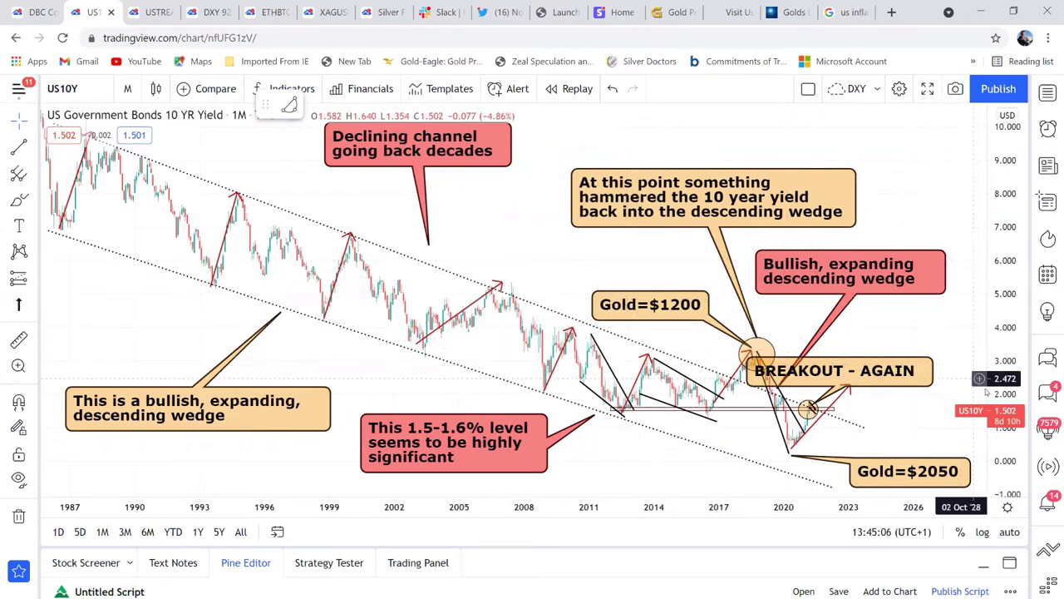
{"action": "left_click_drag", "start_coordinate": [1015, 411], "coordinate": [1013, 391]}
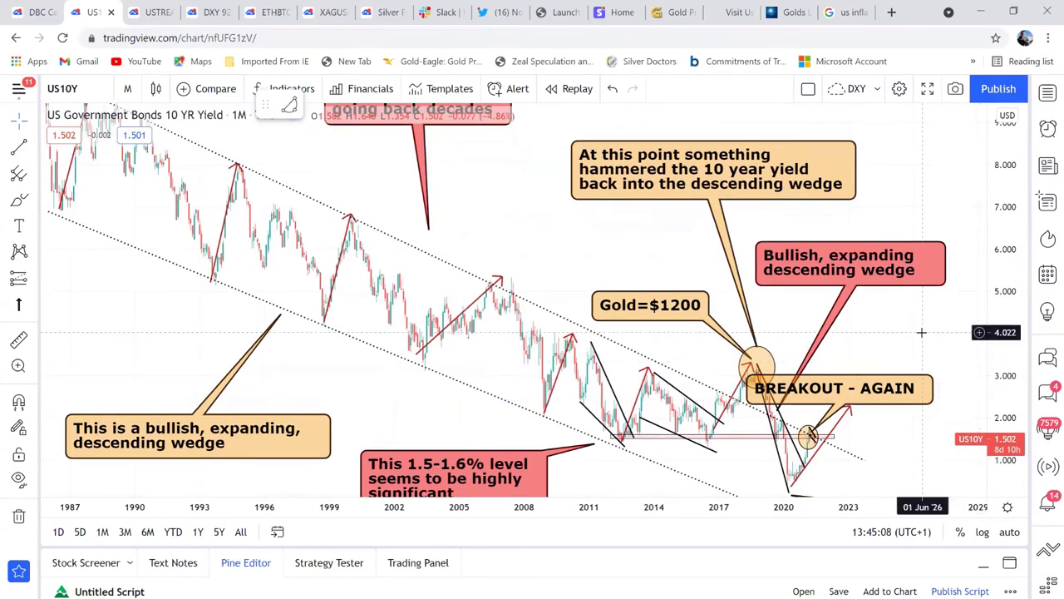
{"action": "left_click_drag", "start_coordinate": [915, 331], "coordinate": [885, 297]}
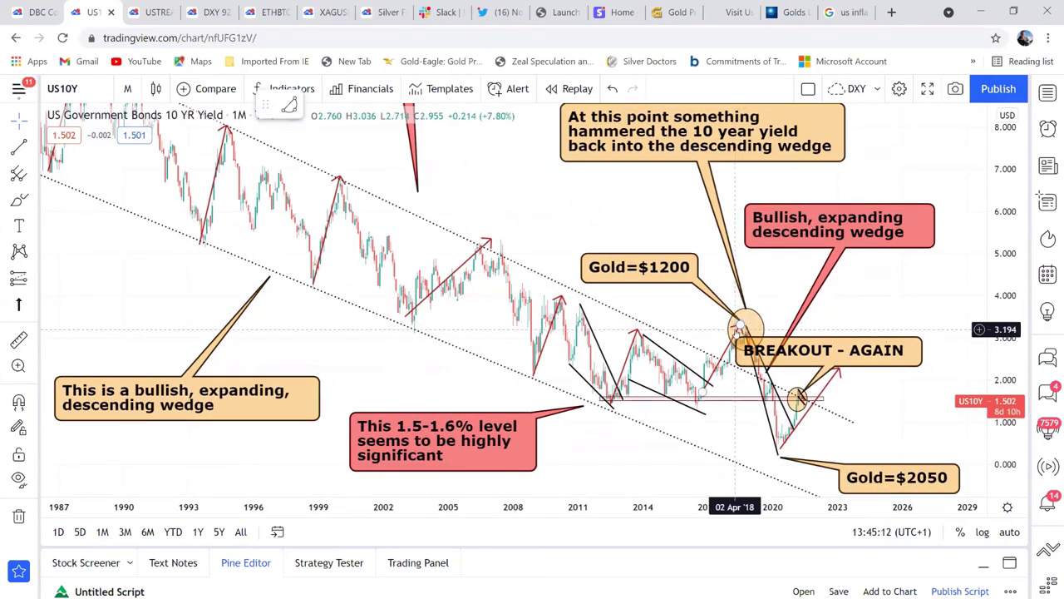
Zoom into 2013–2021 and stretch the price scale around the BREAKOUT - AGAIN callout.
{"action": "left_click_drag", "start_coordinate": [690, 328], "coordinate": [662, 317]}
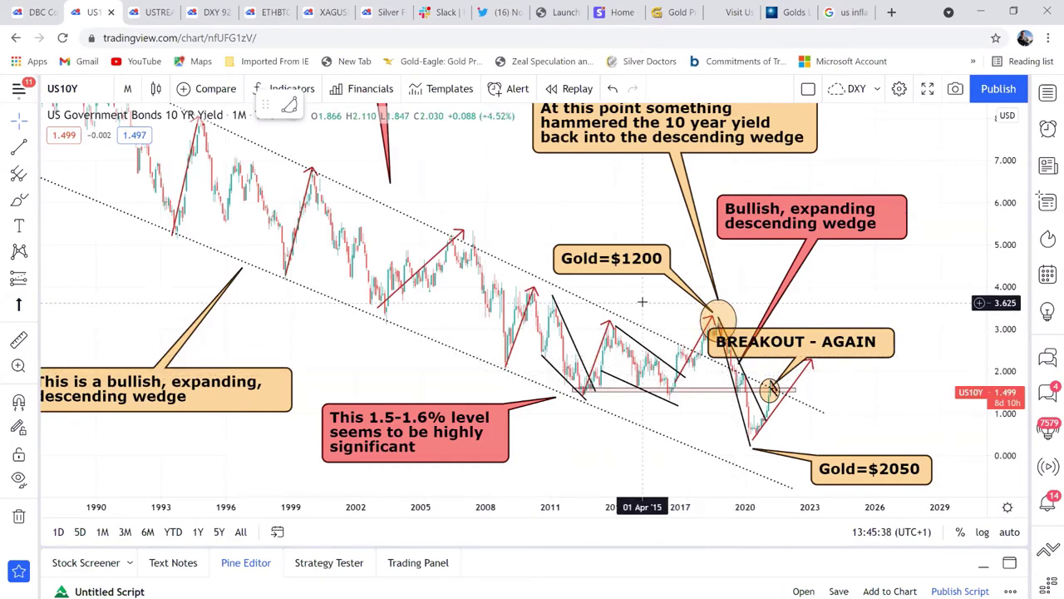
{"action": "left_click_drag", "start_coordinate": [648, 309], "coordinate": [689, 337]}
{"action": "left_click_drag", "start_coordinate": [771, 401], "coordinate": [713, 335]}
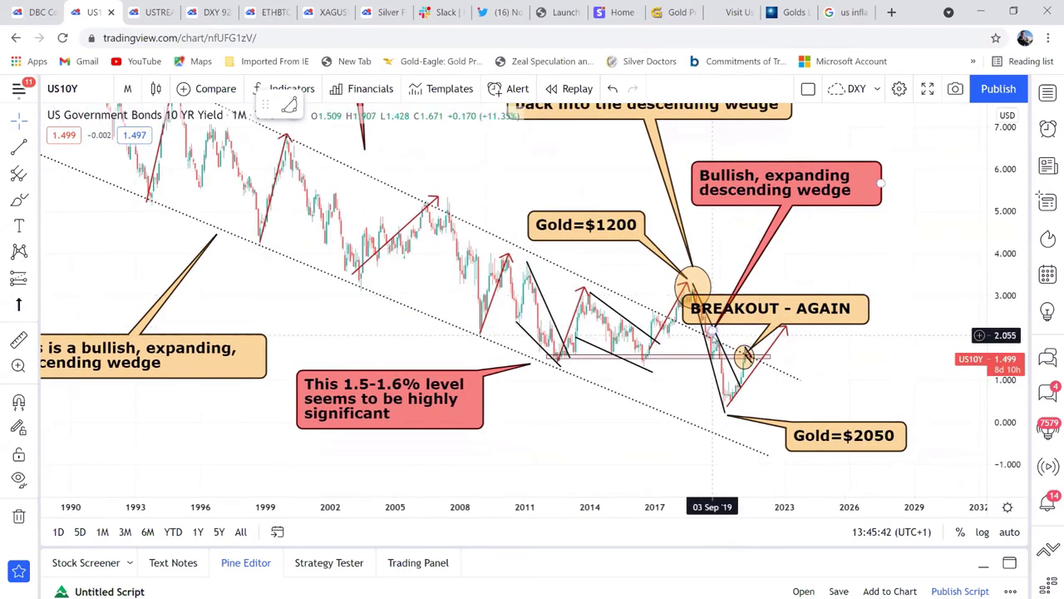
{"action": "scroll", "coordinate": [856, 266], "scroll_direction": "right", "scroll_amount": 3}
{"action": "scroll", "coordinate": [857, 266], "scroll_direction": "down", "scroll_amount": 1}
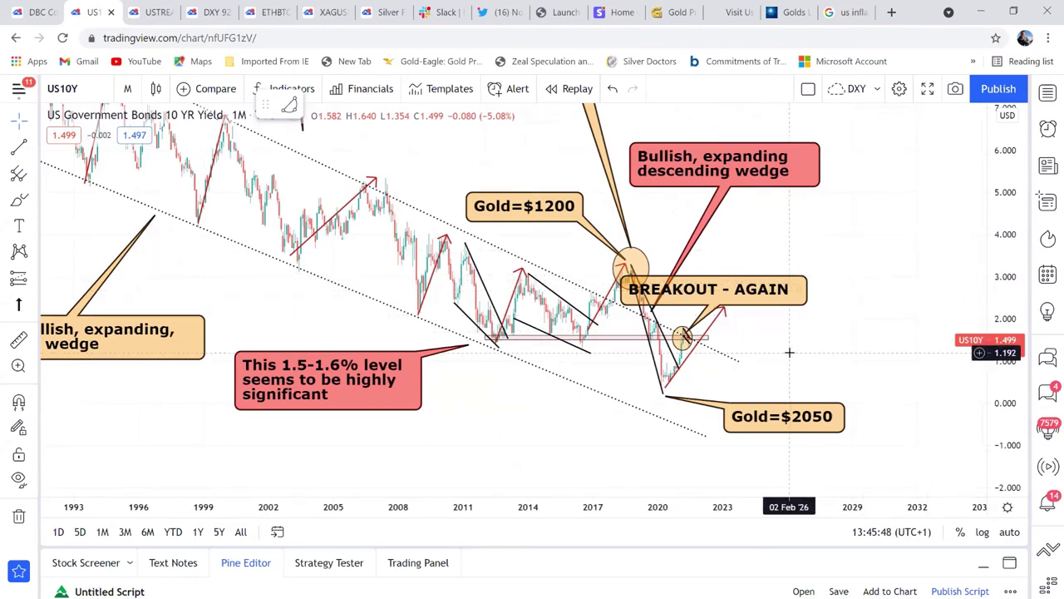
{"action": "scroll", "coordinate": [789, 352], "scroll_direction": "right", "scroll_amount": 3}
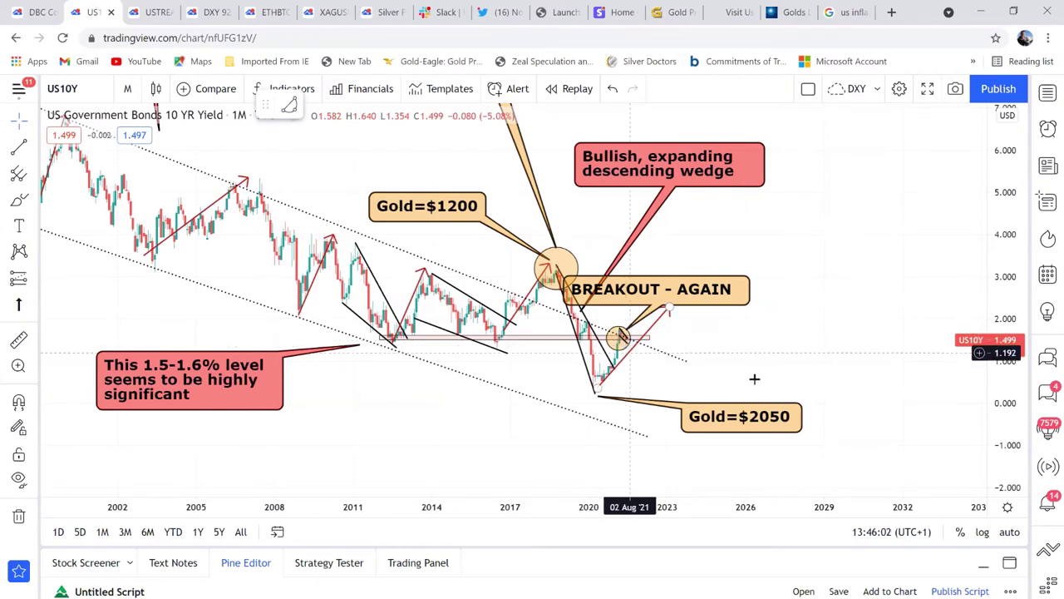
{"action": "left_click_drag", "start_coordinate": [782, 352], "coordinate": [827, 356]}
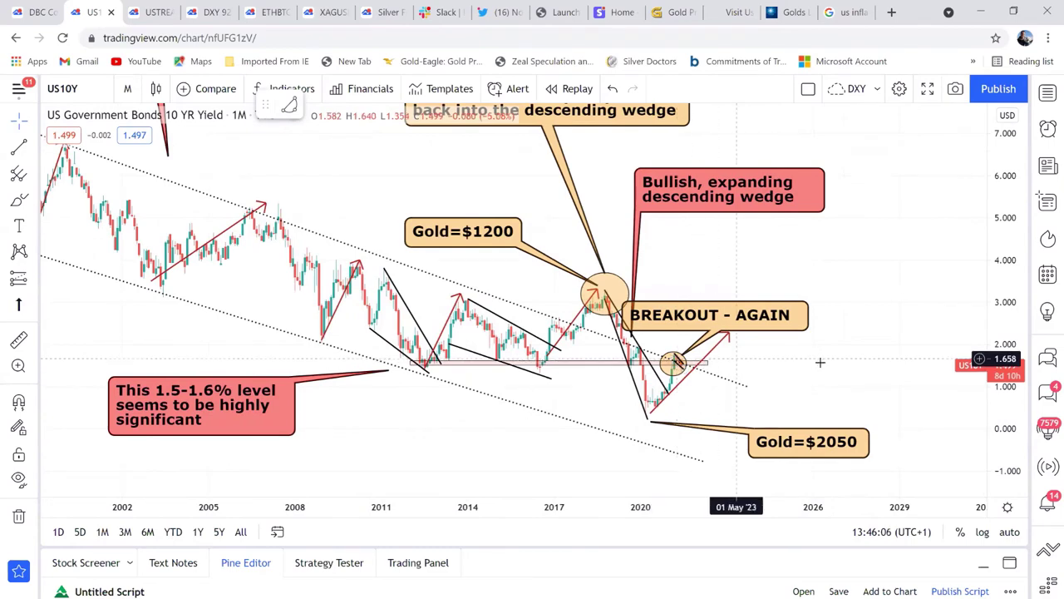
{"action": "scroll", "coordinate": [748, 370], "scroll_direction": "up", "scroll_amount": 1}
{"action": "left_click_drag", "start_coordinate": [763, 364], "coordinate": [819, 338]}
{"action": "scroll", "coordinate": [819, 338], "scroll_direction": "up", "scroll_amount": 2}
{"action": "left_click_drag", "start_coordinate": [1008, 409], "coordinate": [1008, 388]}
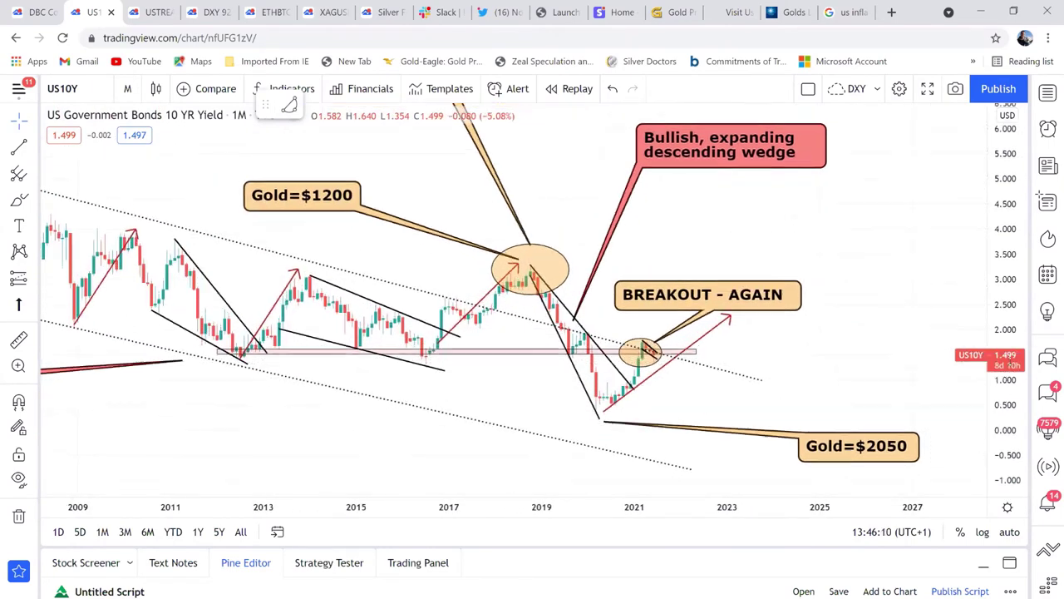
{"action": "scroll", "coordinate": [812, 352], "scroll_direction": "up", "scroll_amount": 2}
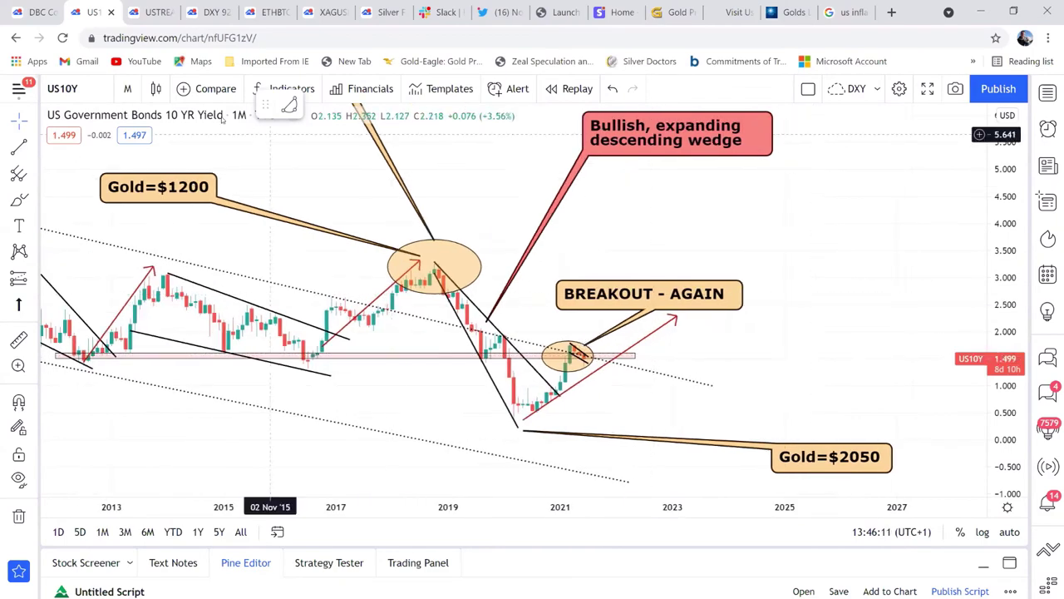
Switch the US10Y chart to the 1-week interval and stretch the price scale.
{"action": "left_click", "coordinate": [127, 89]}
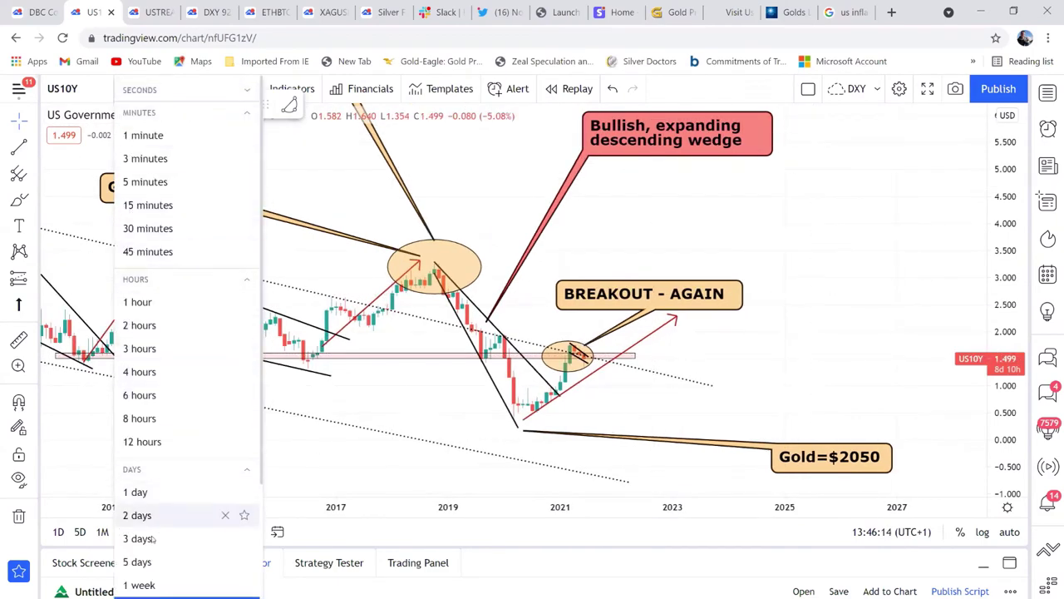
{"action": "left_click", "coordinate": [138, 585]}
{"action": "scroll", "coordinate": [957, 350], "scroll_direction": "up", "scroll_amount": 3}
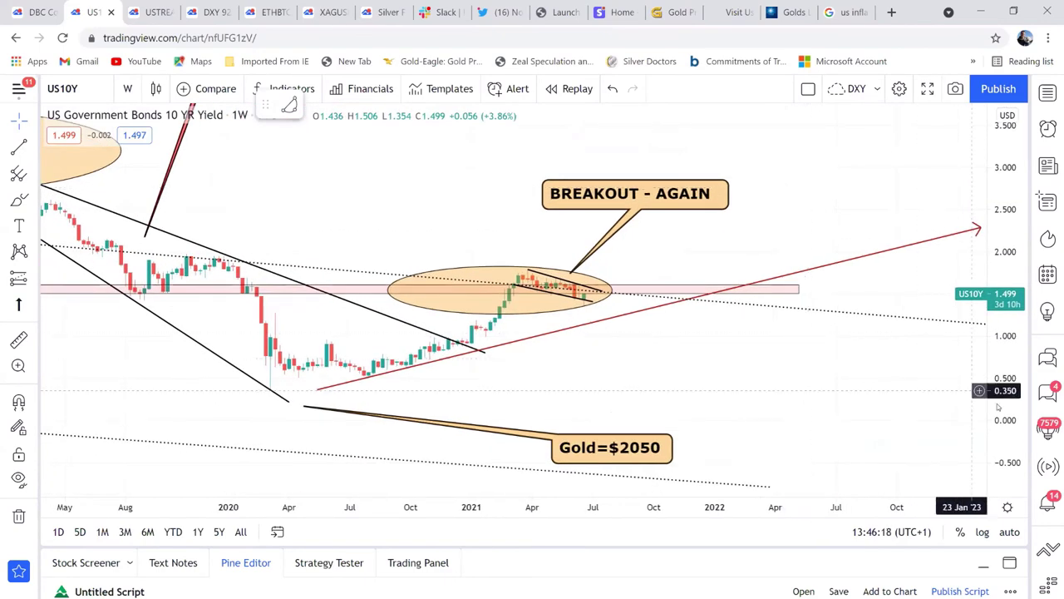
{"action": "mouse_move", "coordinate": [994, 242]}
{"action": "left_mouse_down"}
{"action": "mouse_move", "coordinate": [994, 274]}
{"action": "mouse_move", "coordinate": [991, 260]}
{"action": "left_mouse_up"}
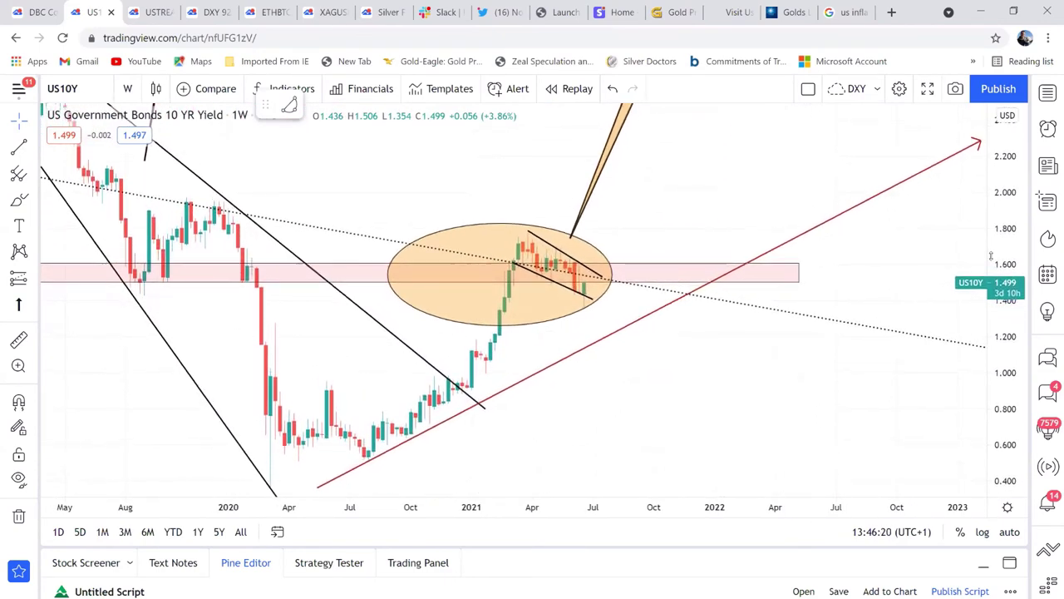
{"action": "left_click_drag", "start_coordinate": [796, 183], "coordinate": [780, 235]}
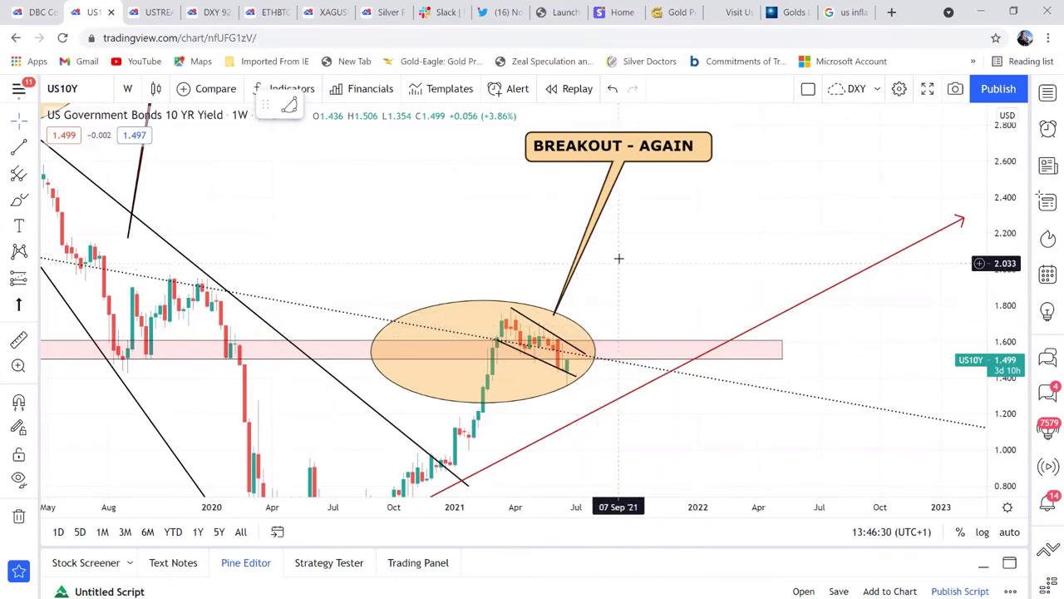
Pan the weekly chart to center the 2021 BREAKOUT - AGAIN ellipse.
{"action": "left_click_drag", "start_coordinate": [653, 235], "coordinate": [739, 324]}
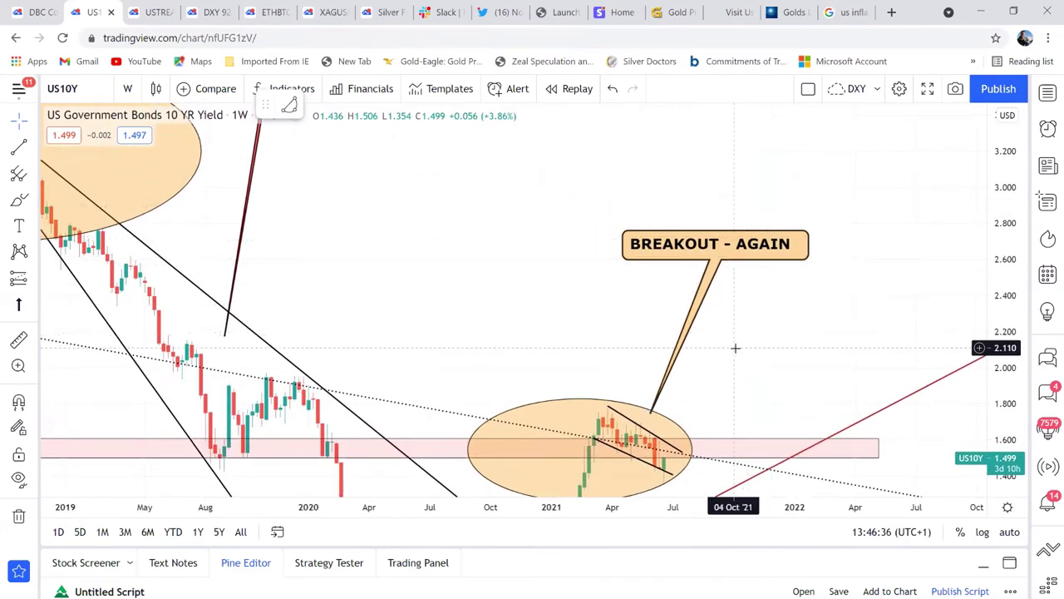
{"action": "left_click_drag", "start_coordinate": [734, 341], "coordinate": [654, 251]}
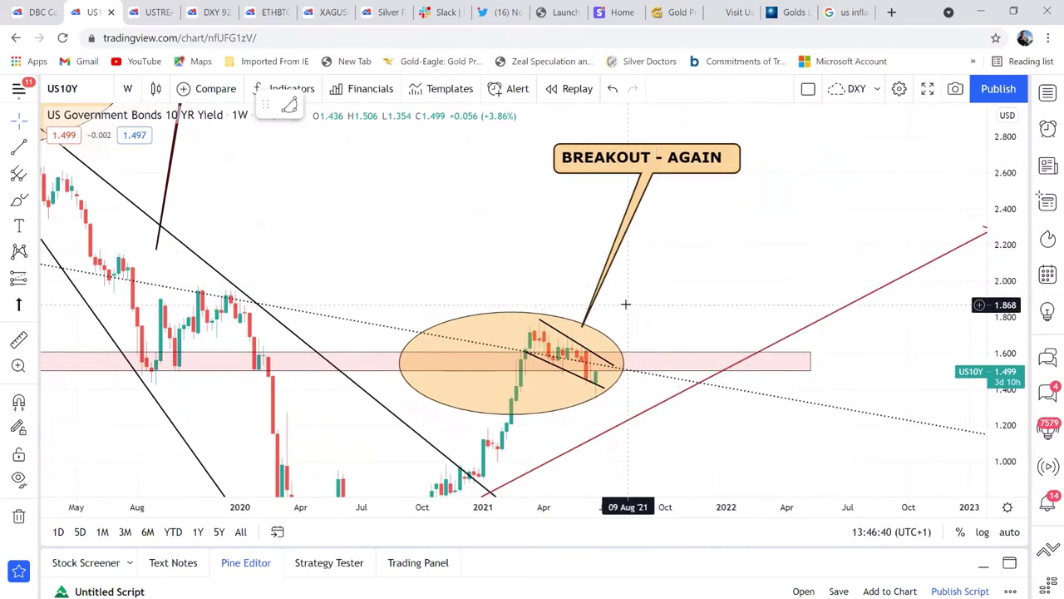
{"action": "left_click_drag", "start_coordinate": [686, 252], "coordinate": [724, 285]}
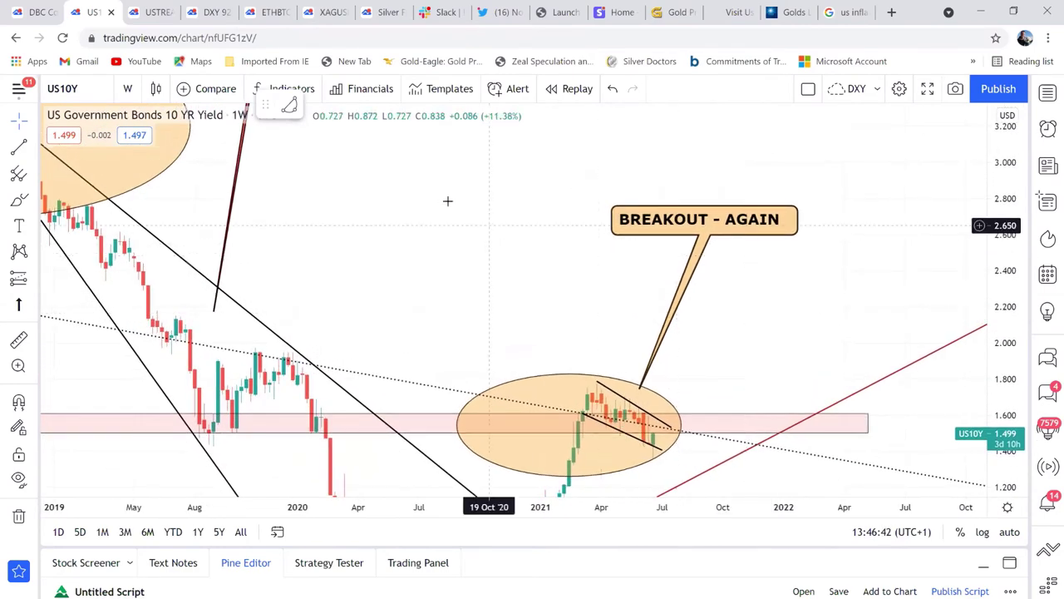
{"action": "left_click_drag", "start_coordinate": [446, 200], "coordinate": [573, 307]}
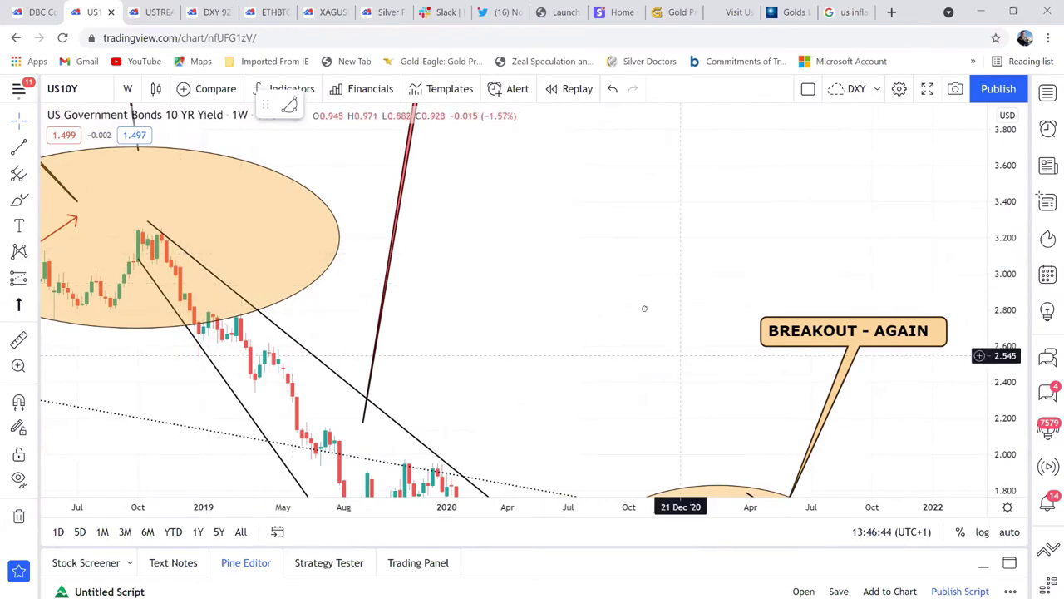
{"action": "left_click_drag", "start_coordinate": [643, 306], "coordinate": [458, 219]}
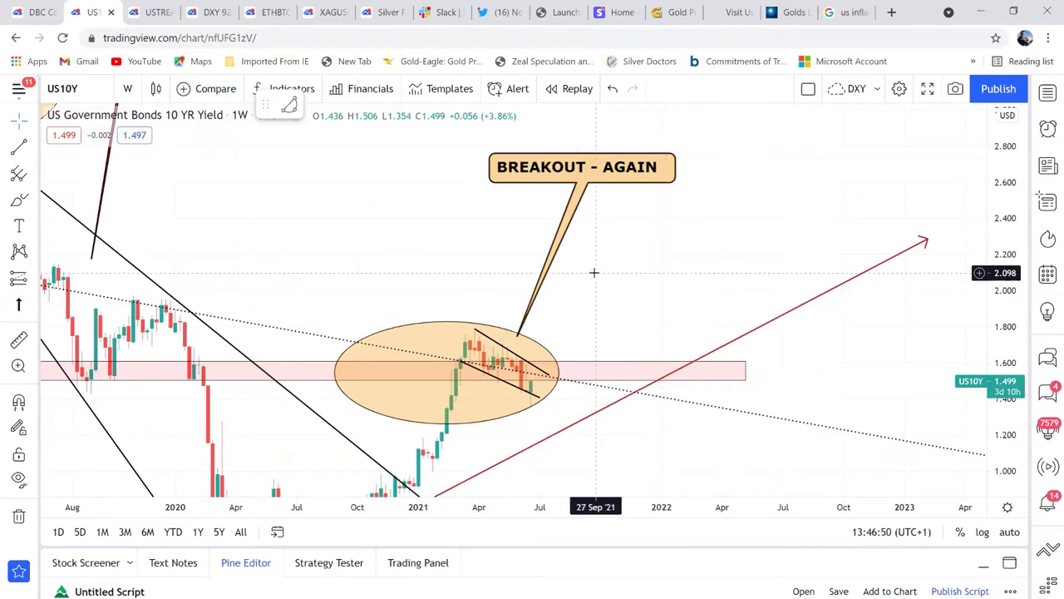
{"action": "left_click_drag", "start_coordinate": [624, 285], "coordinate": [647, 284]}
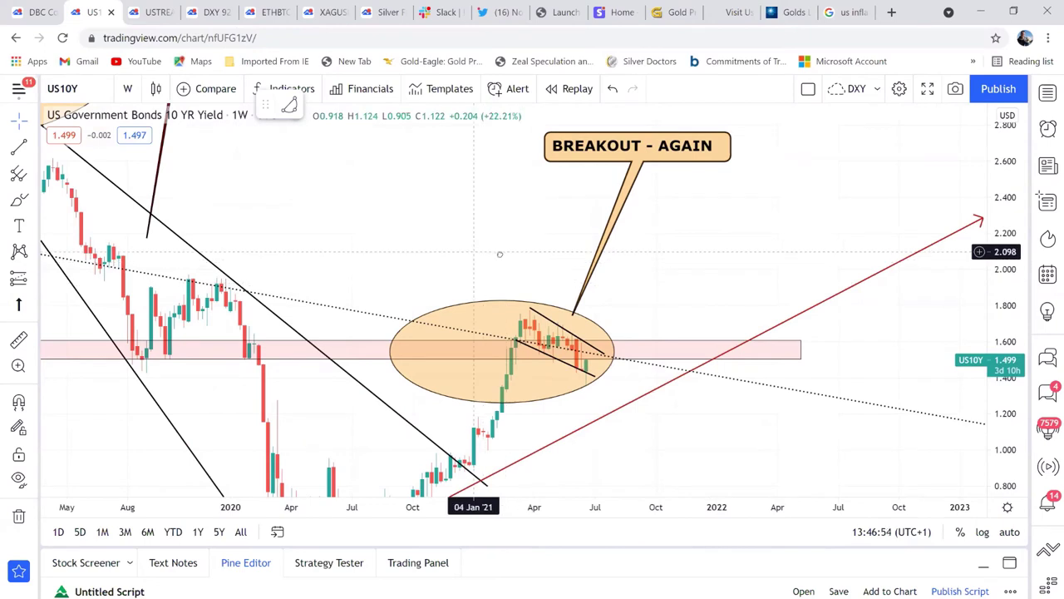
{"action": "left_click_drag", "start_coordinate": [500, 253], "coordinate": [524, 256]}
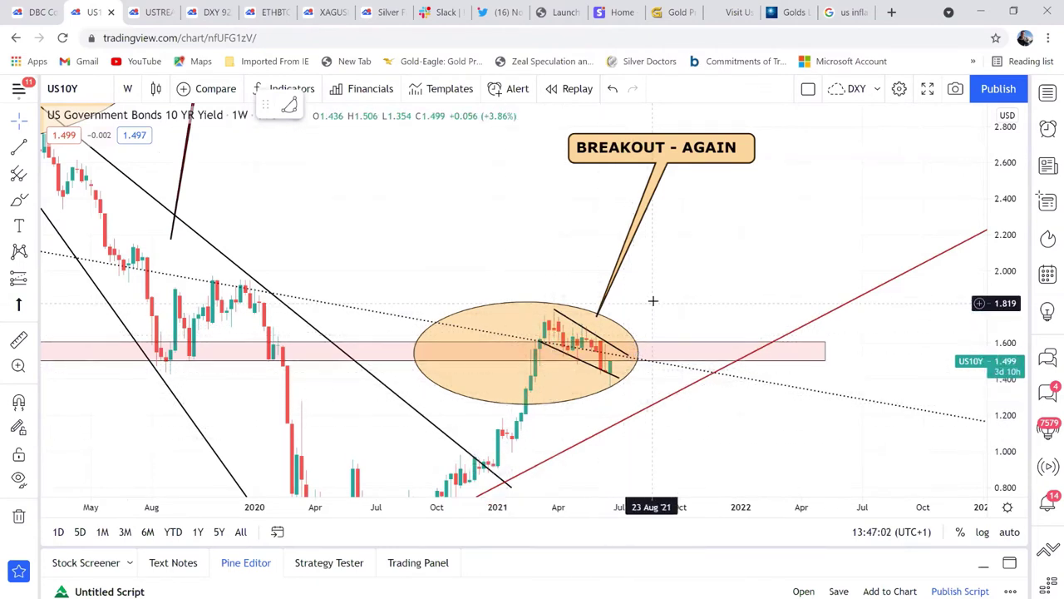
{"action": "left_click_drag", "start_coordinate": [653, 291], "coordinate": [656, 275]}
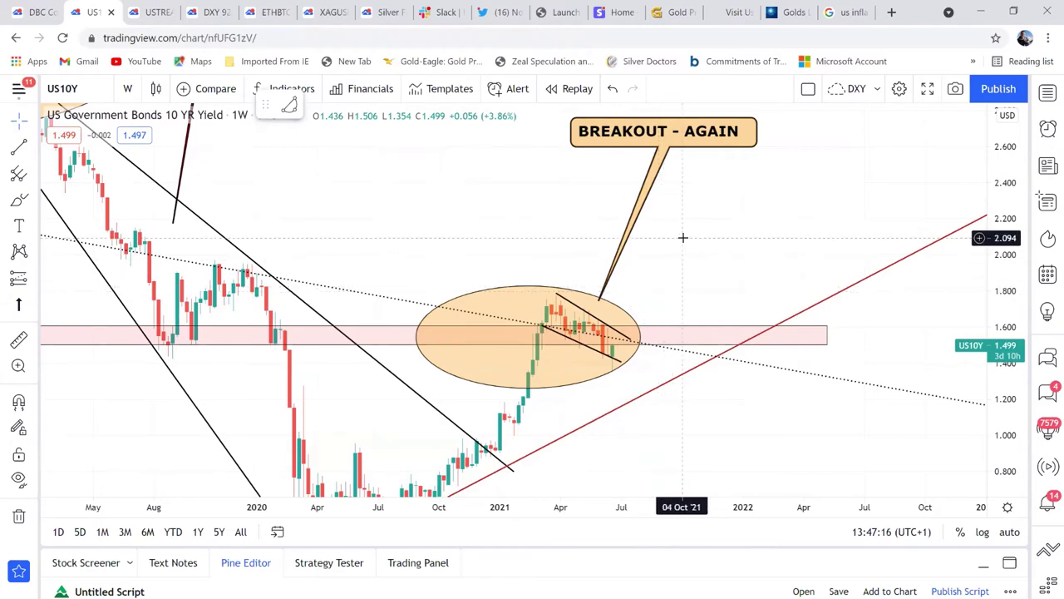
{"action": "left_click_drag", "start_coordinate": [684, 238], "coordinate": [694, 250]}
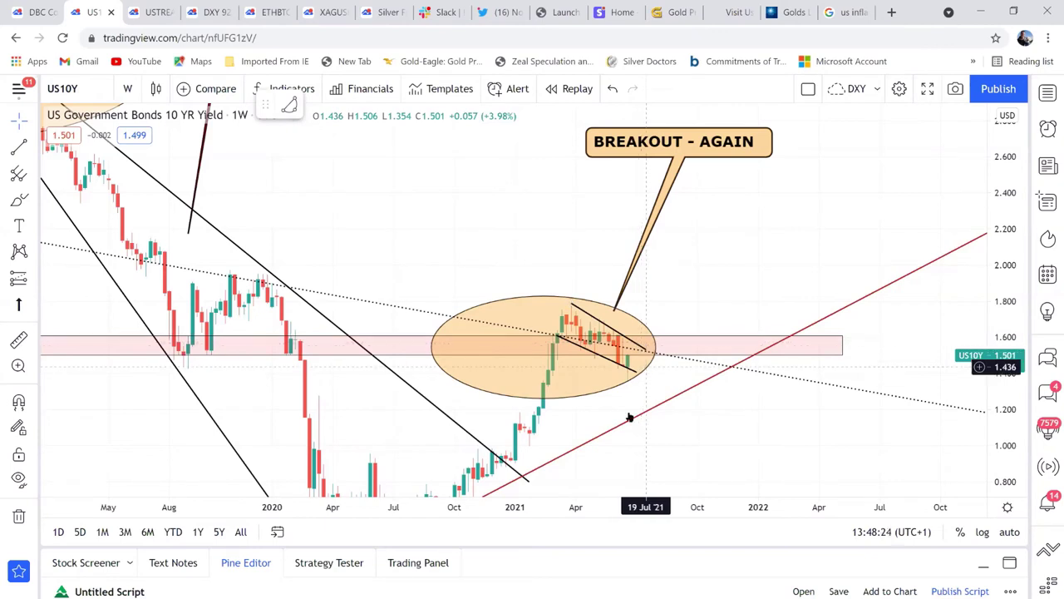
Pan the weekly yield chart up and stretch its price scale around the 1.5–1.6 key zone.
{"action": "left_click_drag", "start_coordinate": [728, 409], "coordinate": [725, 349]}
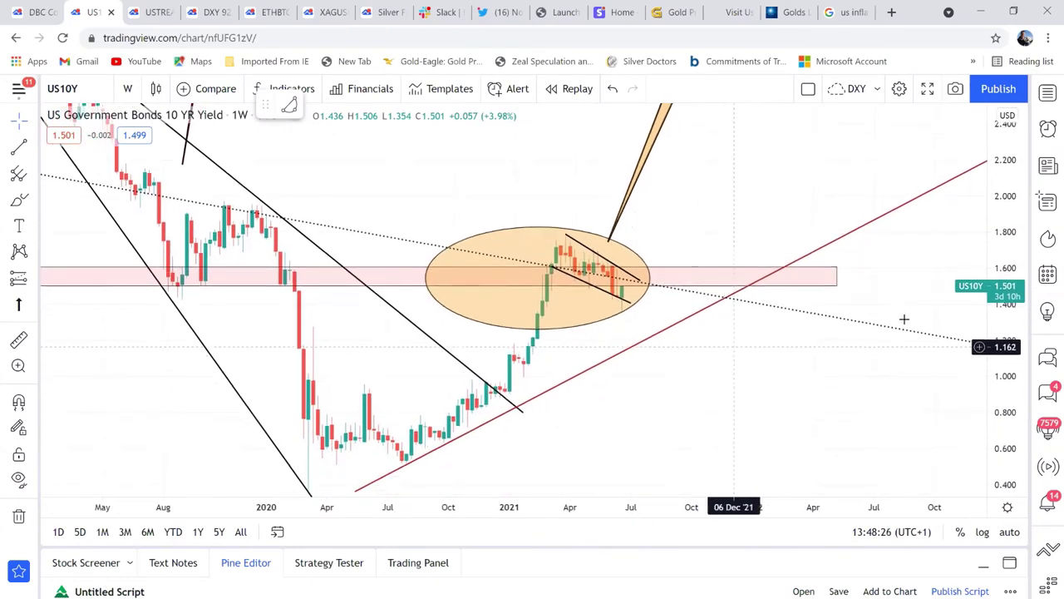
{"action": "left_click_drag", "start_coordinate": [1001, 438], "coordinate": [1000, 408]}
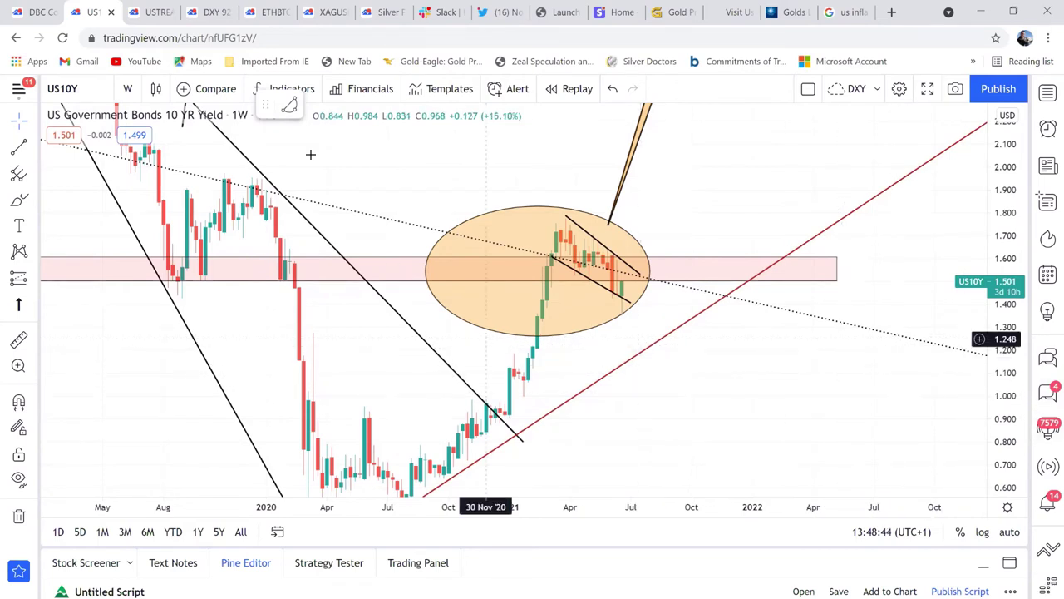
{"action": "left_click", "coordinate": [212, 12]}
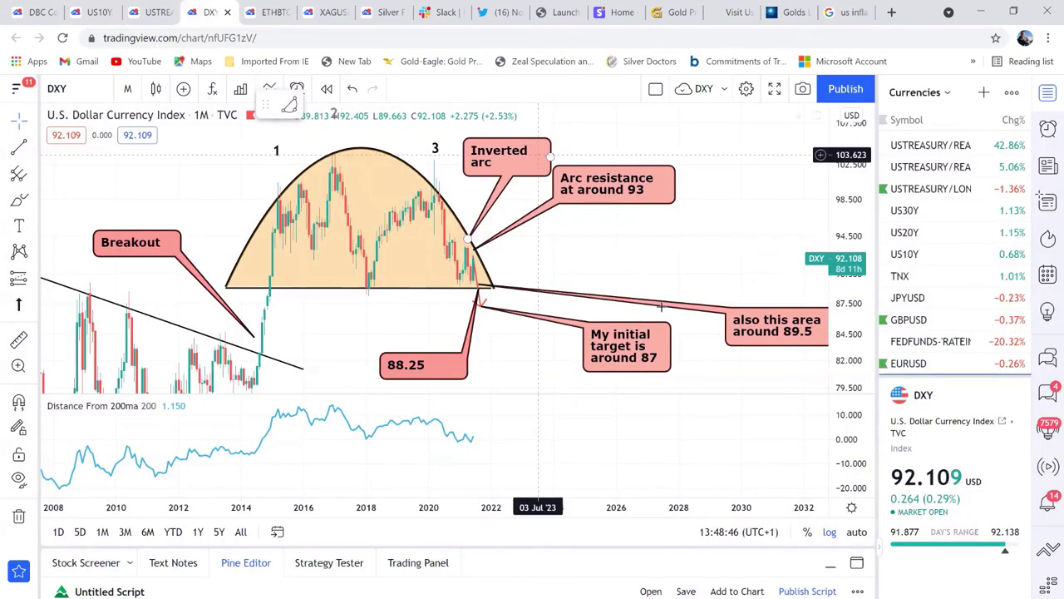
{"action": "left_click_drag", "start_coordinate": [614, 245], "coordinate": [789, 292]}
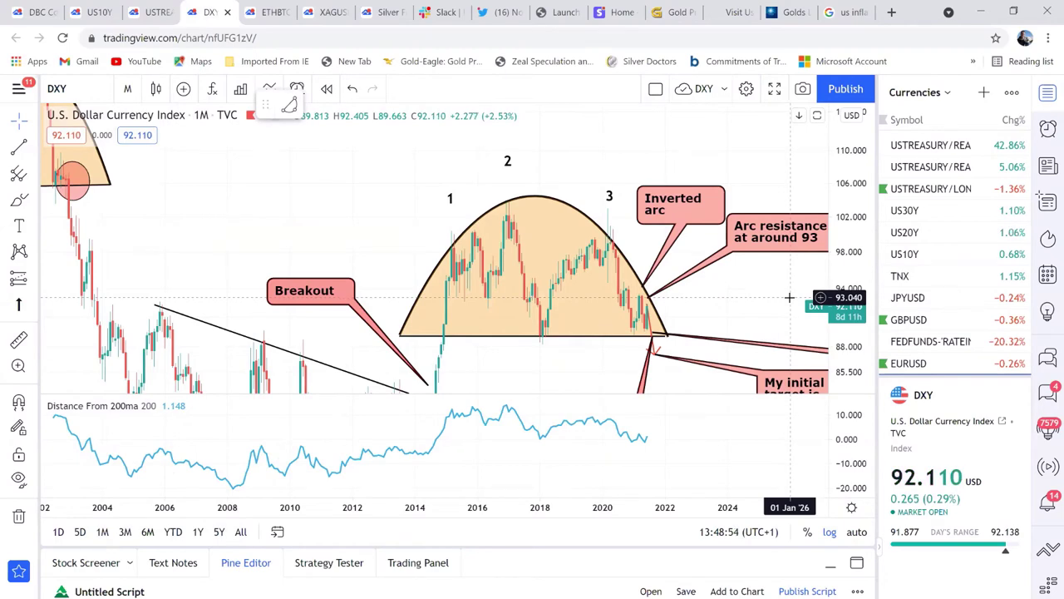
{"action": "scroll", "coordinate": [329, 205], "scroll_direction": "down", "scroll_amount": 3}
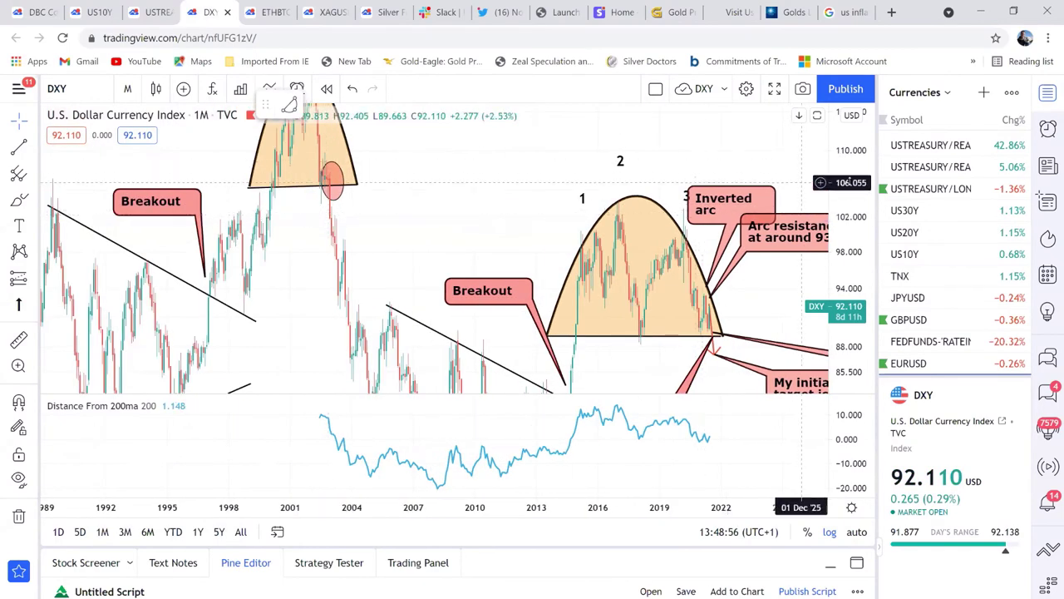
{"action": "left_click_drag", "start_coordinate": [500, 233], "coordinate": [634, 277]}
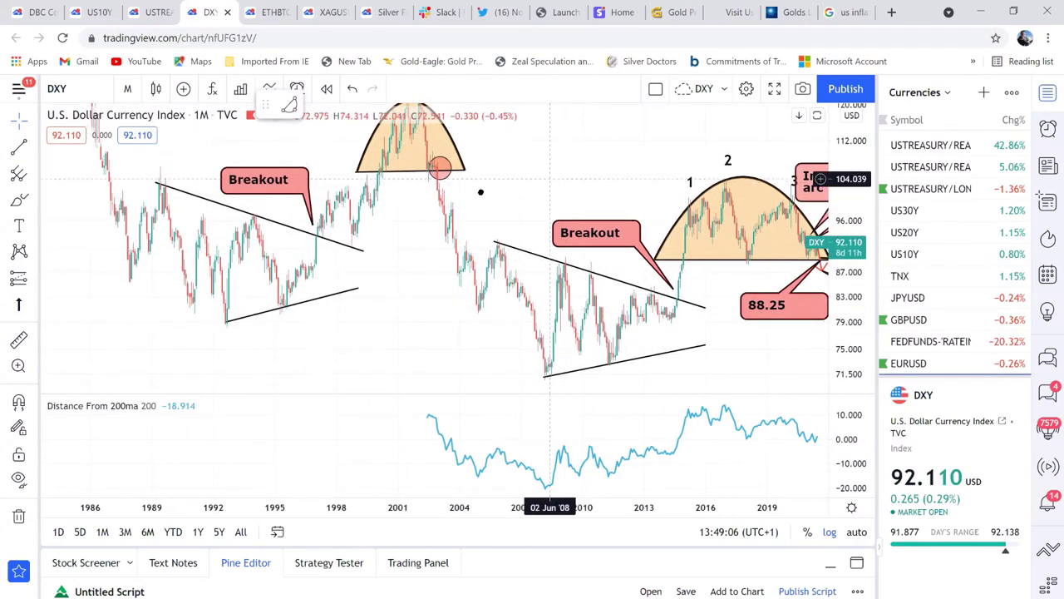
{"action": "left_click_drag", "start_coordinate": [546, 184], "coordinate": [468, 190]}
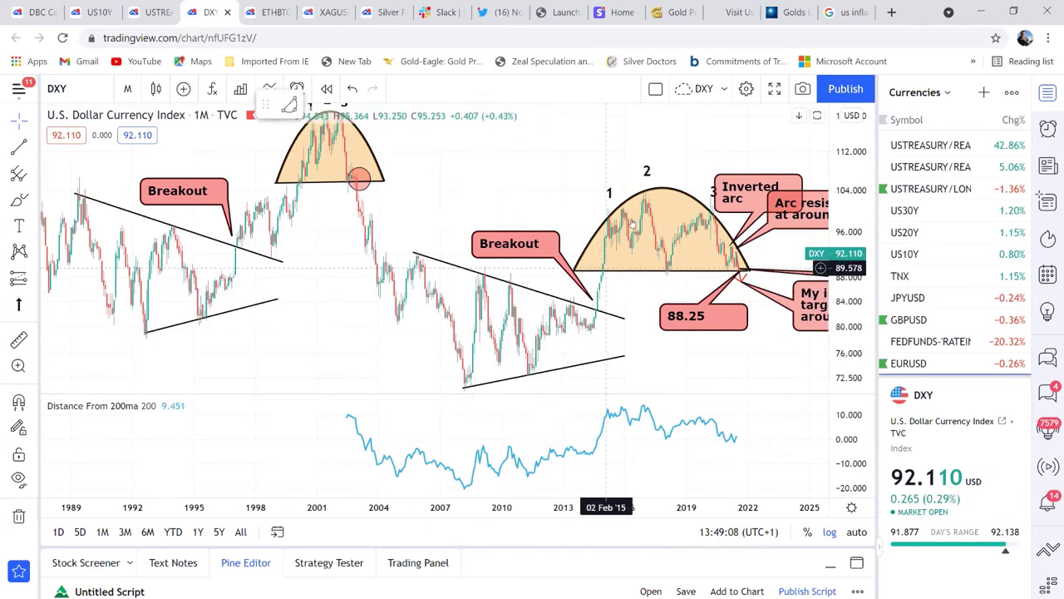
{"action": "scroll", "coordinate": [712, 266], "scroll_direction": "up", "scroll_amount": 3}
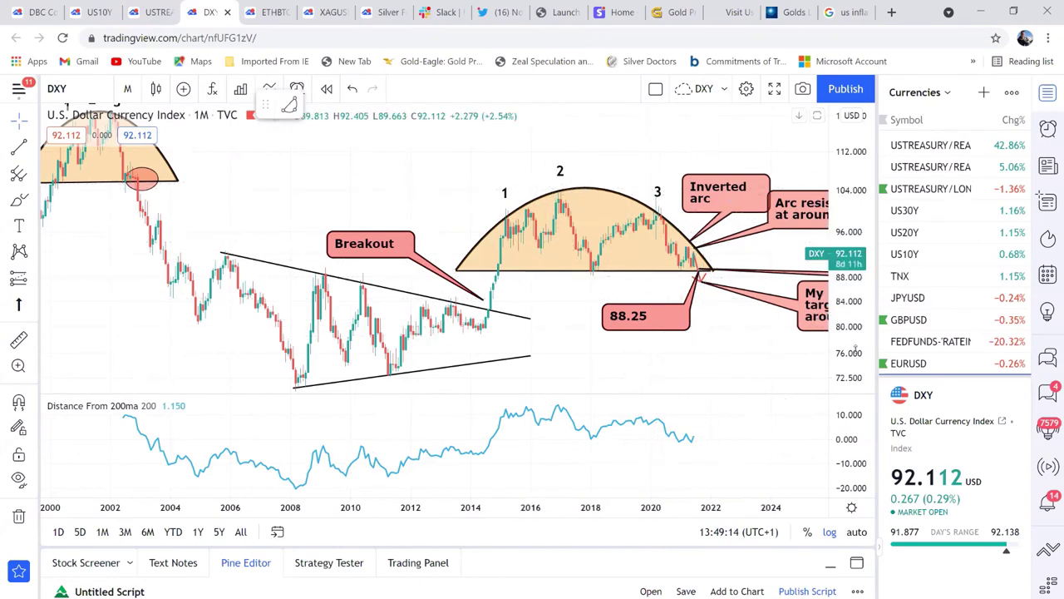
{"action": "left_click_drag", "start_coordinate": [860, 343], "coordinate": [860, 327]}
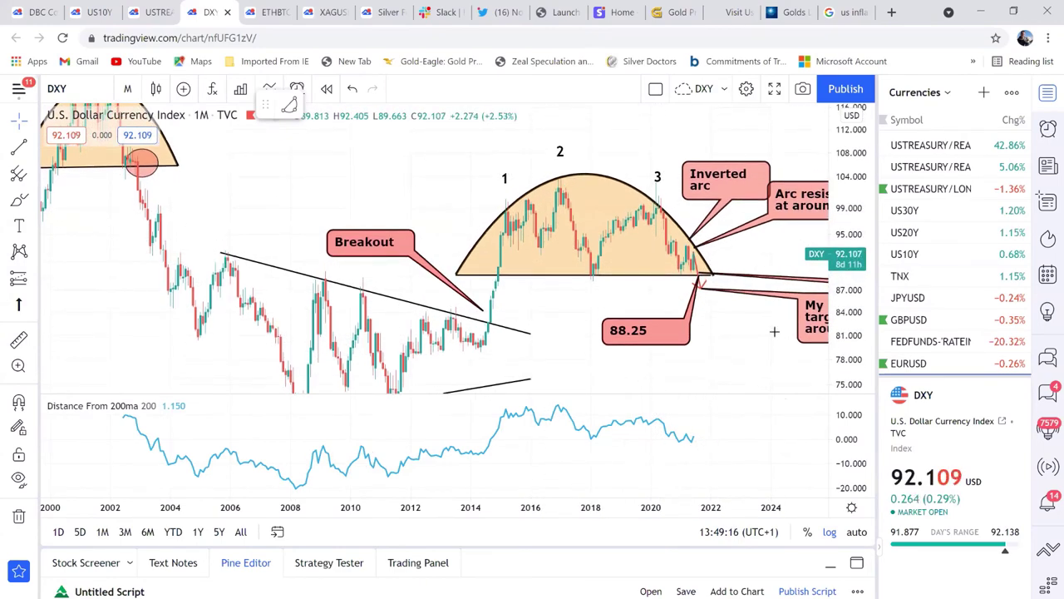
{"action": "scroll", "coordinate": [703, 345], "scroll_direction": "up", "scroll_amount": 1}
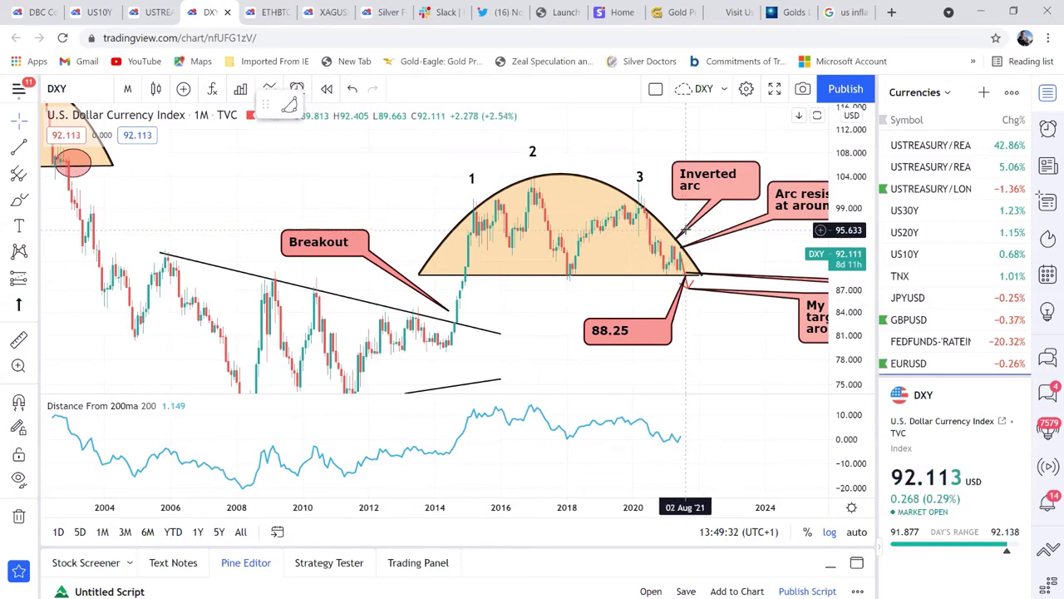
Select the inverted arc on the monthly DXY chart and zoom out to show both arcs.
{"action": "left_click", "coordinate": [470, 177]}
{"action": "type", "text": "1"}
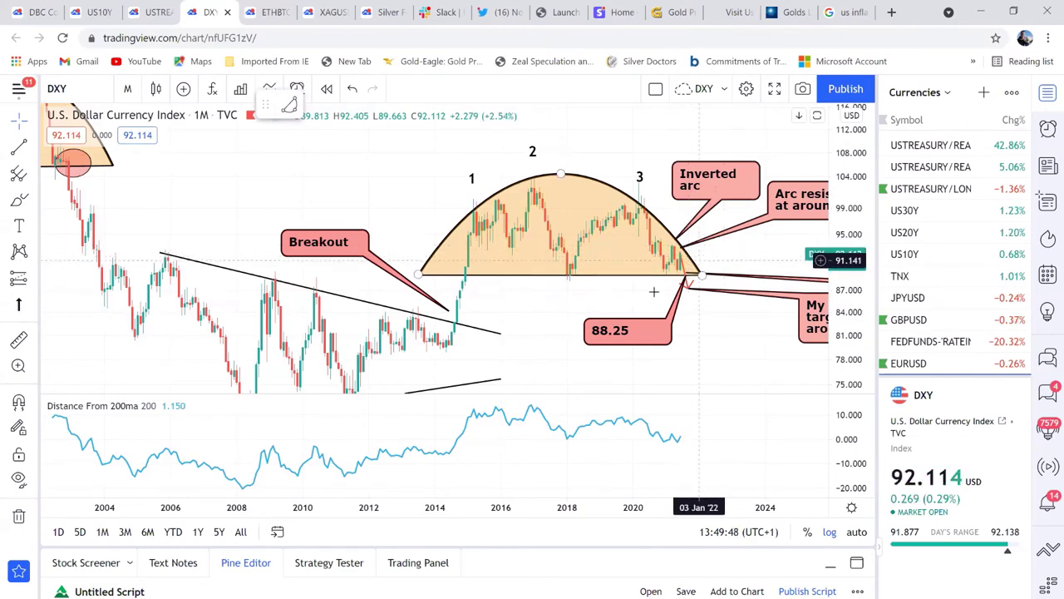
{"action": "scroll", "coordinate": [715, 257], "scroll_direction": "down", "scroll_amount": 3}
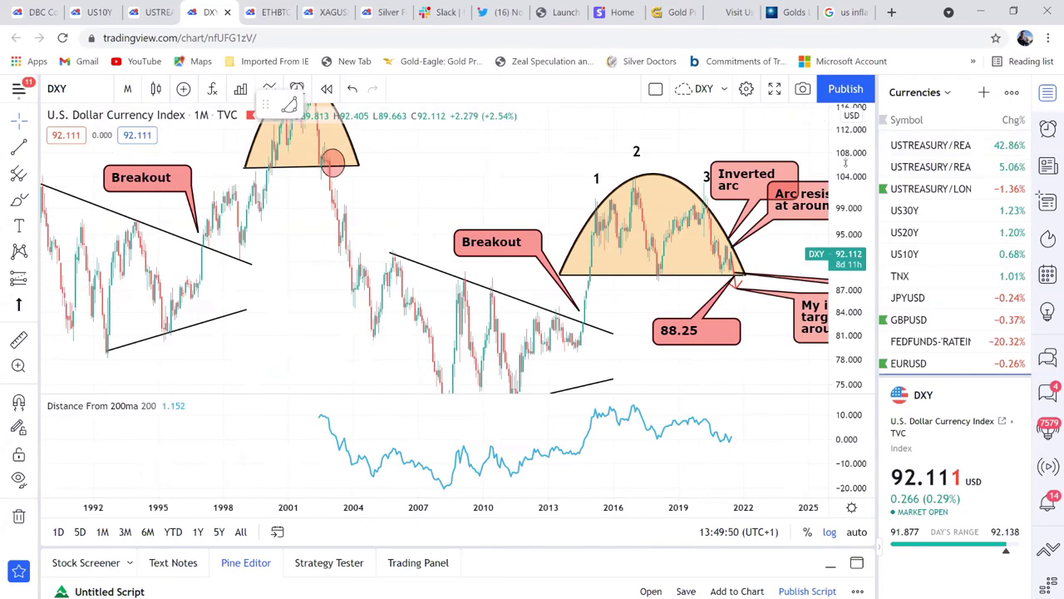
{"action": "scroll", "coordinate": [696, 209], "scroll_direction": "down", "scroll_amount": 2}
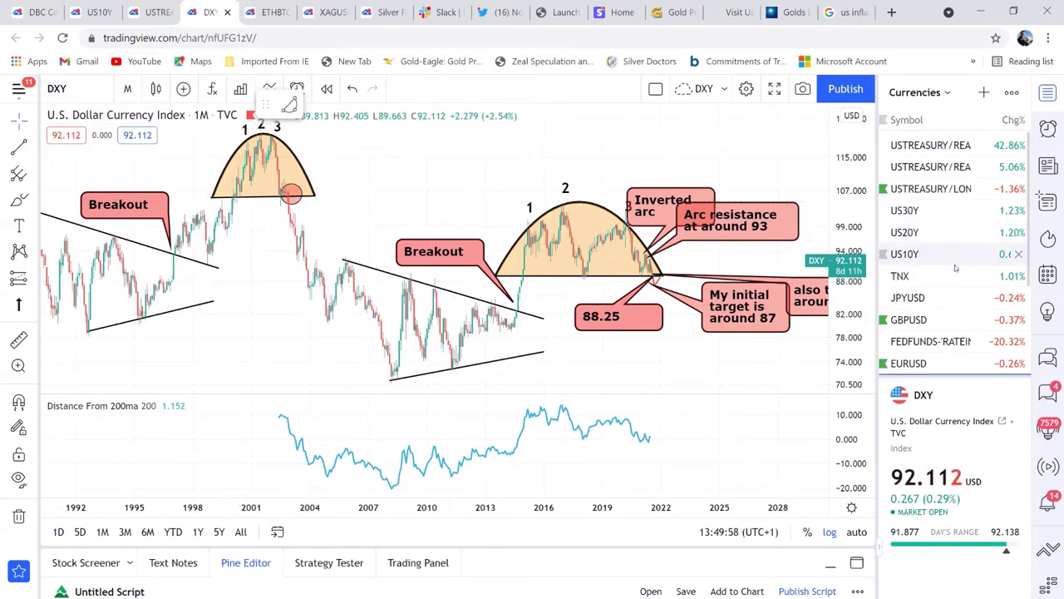
{"action": "scroll", "coordinate": [956, 268], "scroll_direction": "down", "scroll_amount": 2}
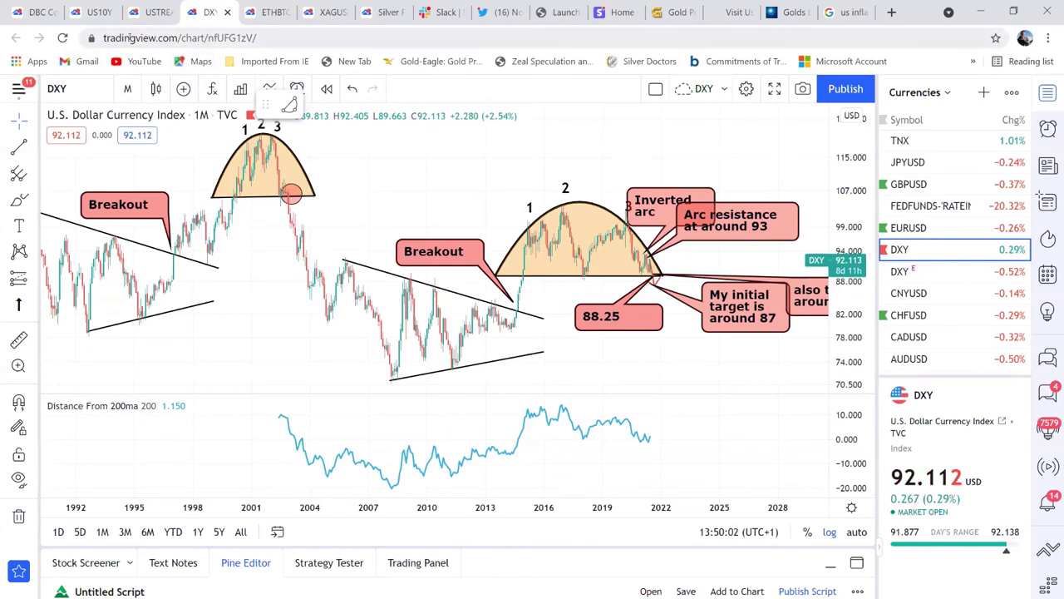
Load the S&P 500 (TVC) chart via SPX and frame its rising channel and wedge.
{"action": "left_click", "coordinate": [92, 86]}
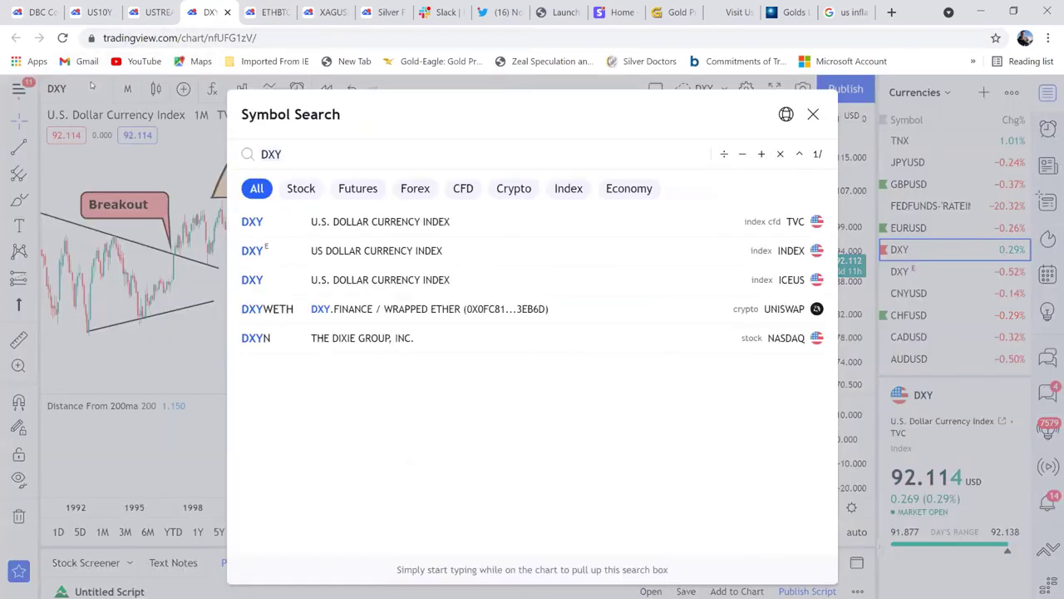
{"action": "type", "text": "SP"}
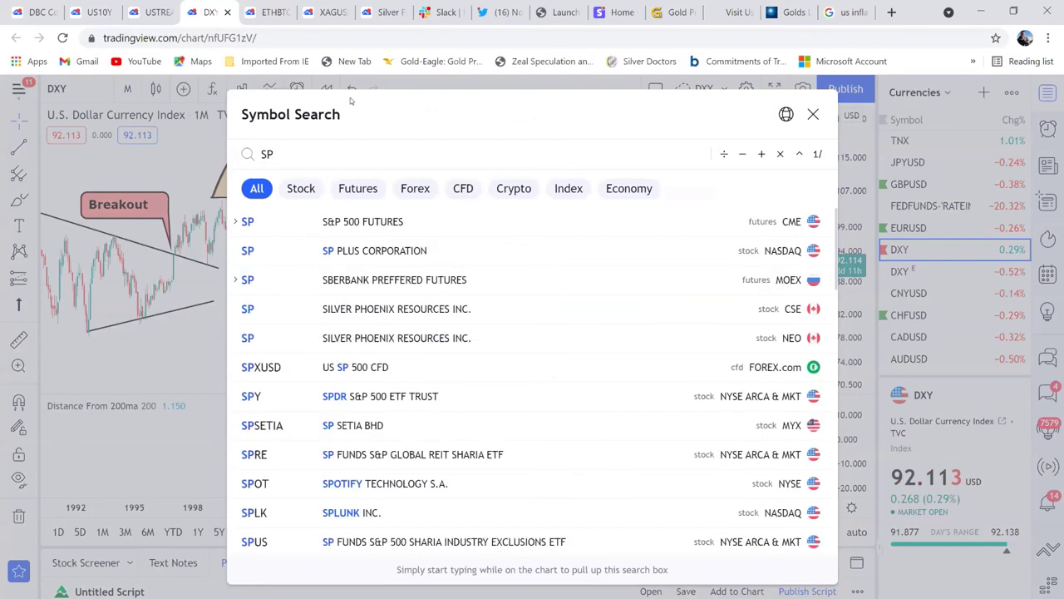
{"action": "type", "text": "X"}
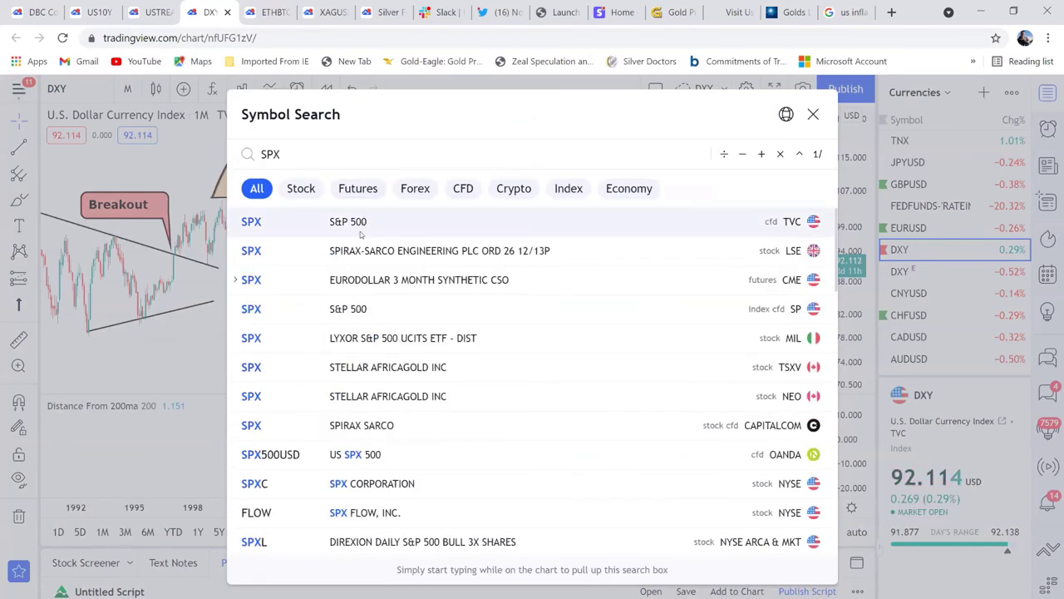
{"action": "left_click", "coordinate": [360, 235]}
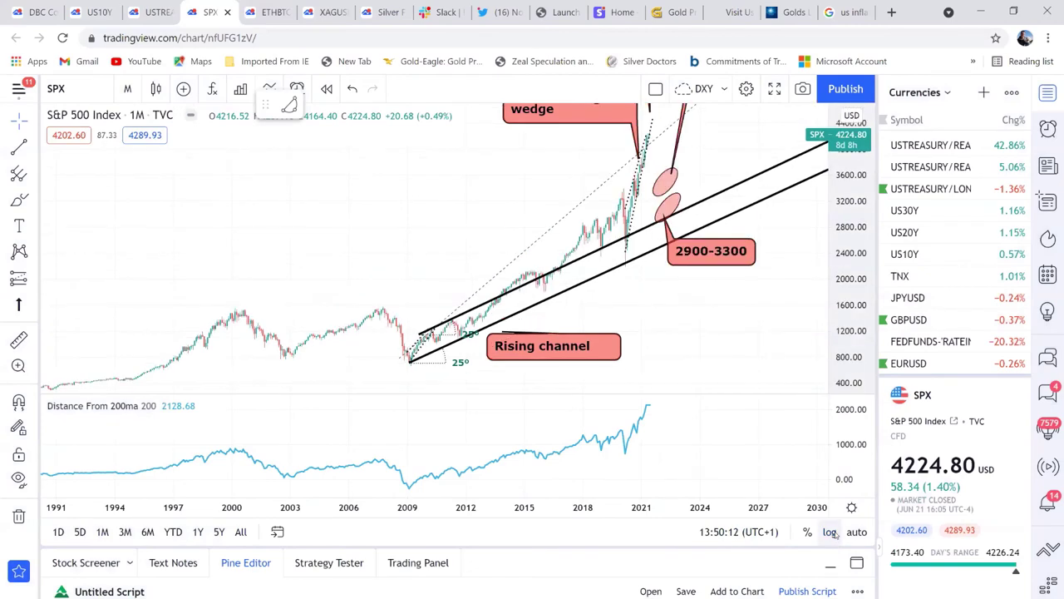
{"action": "scroll", "coordinate": [695, 352], "scroll_direction": "up", "scroll_amount": 5}
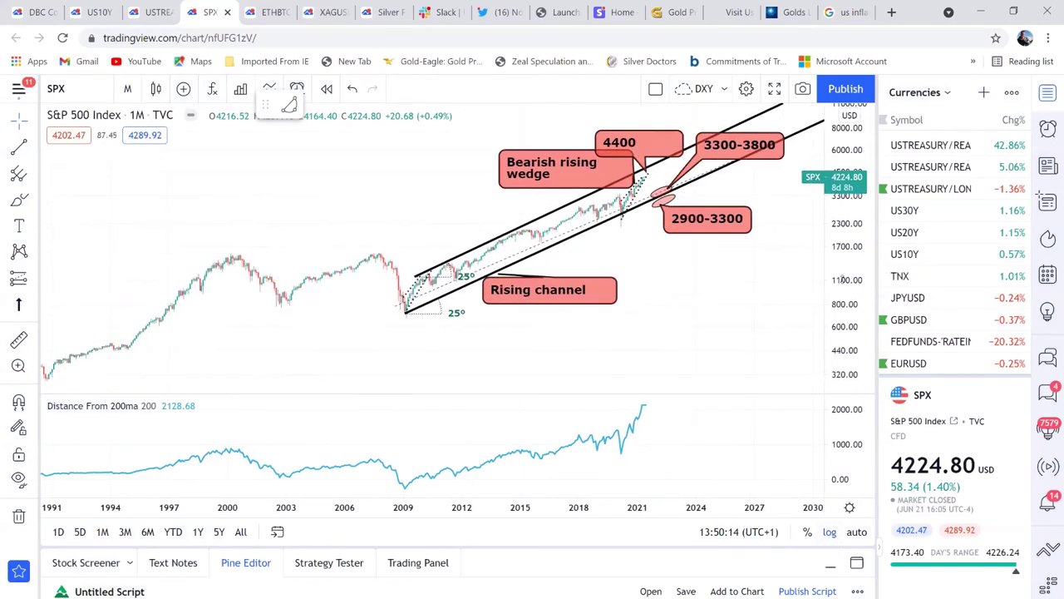
{"action": "scroll", "coordinate": [695, 353], "scroll_direction": "up", "scroll_amount": 2}
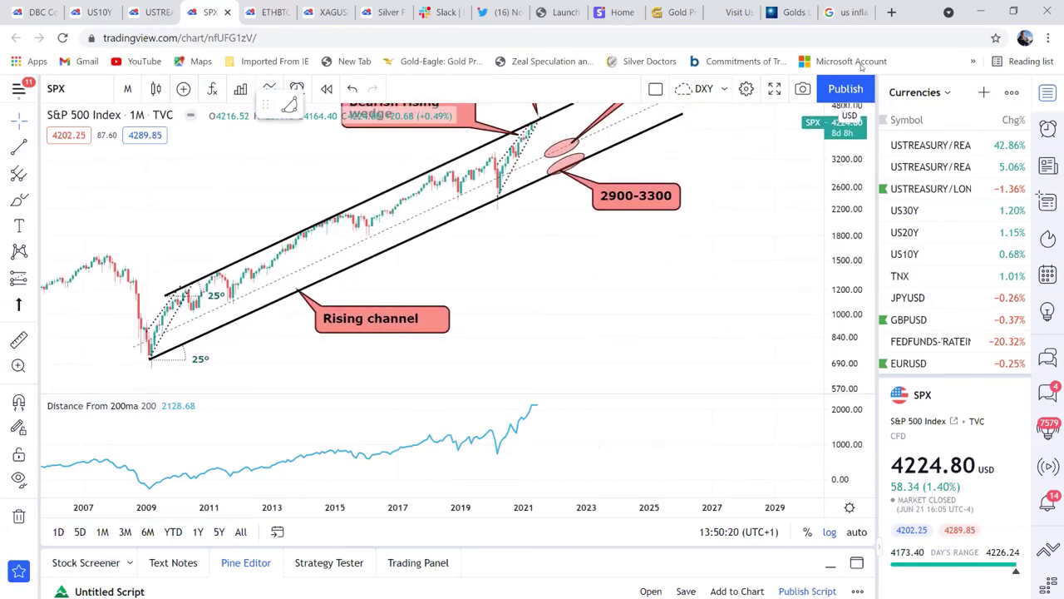
{"action": "left_click_drag", "start_coordinate": [755, 214], "coordinate": [759, 274]}
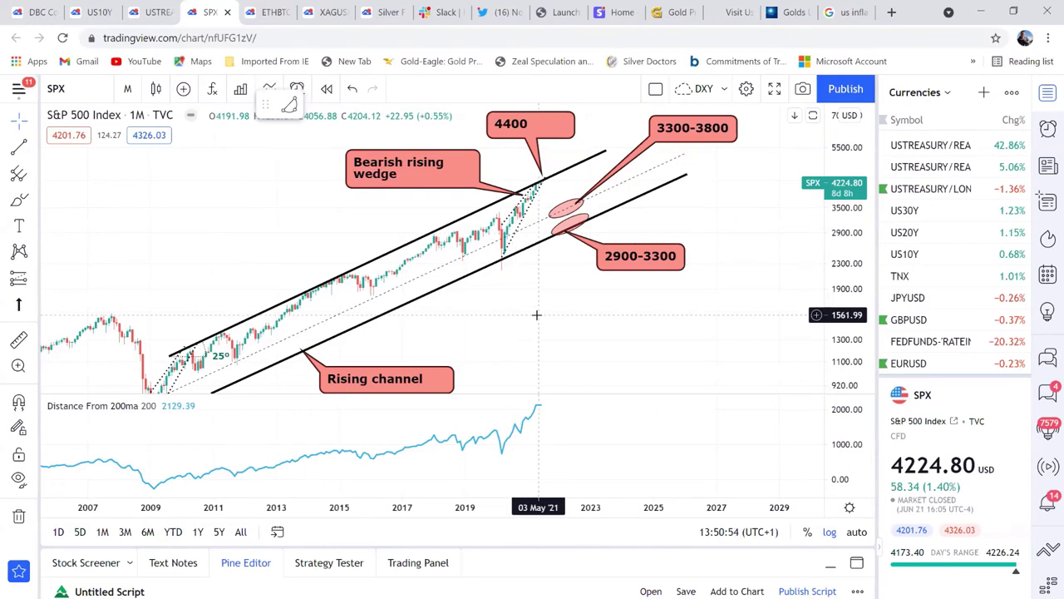
{"action": "left_click_drag", "start_coordinate": [544, 313], "coordinate": [573, 268]}
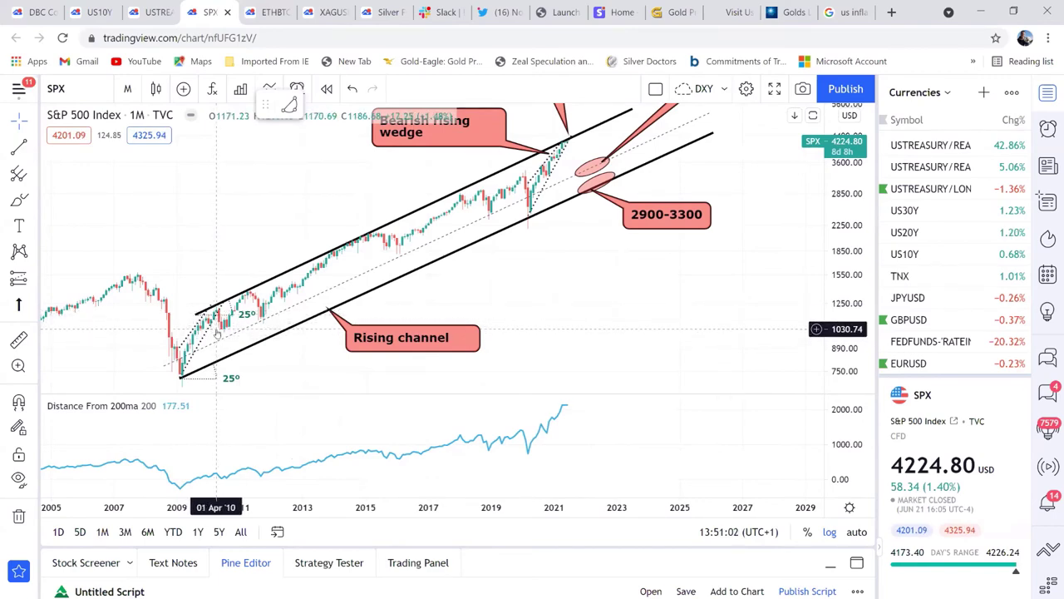
{"action": "left_click_drag", "start_coordinate": [658, 278], "coordinate": [582, 273]}
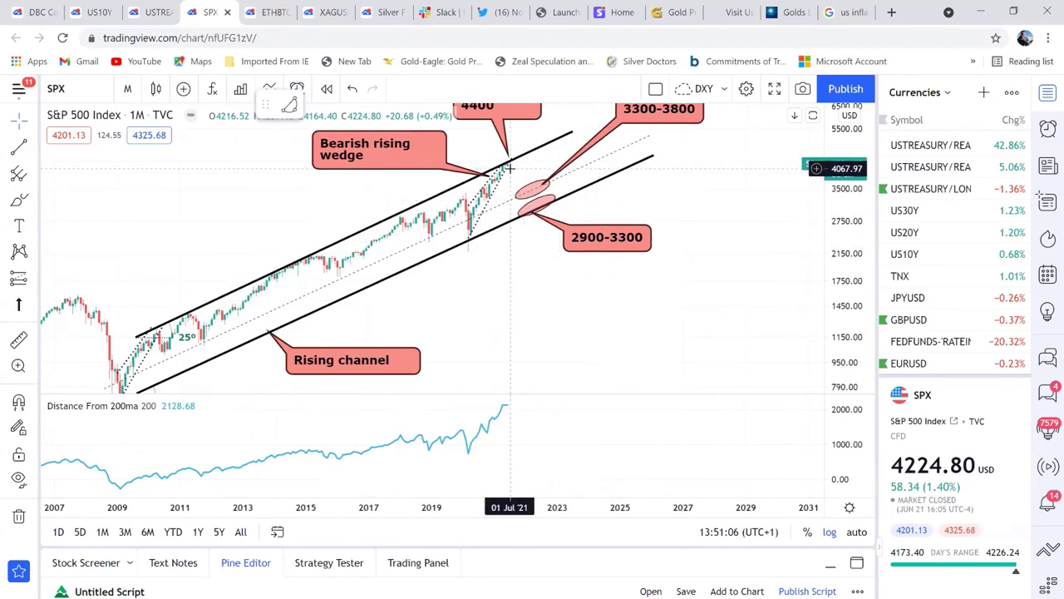
{"action": "left_click_drag", "start_coordinate": [705, 180], "coordinate": [569, 165]}
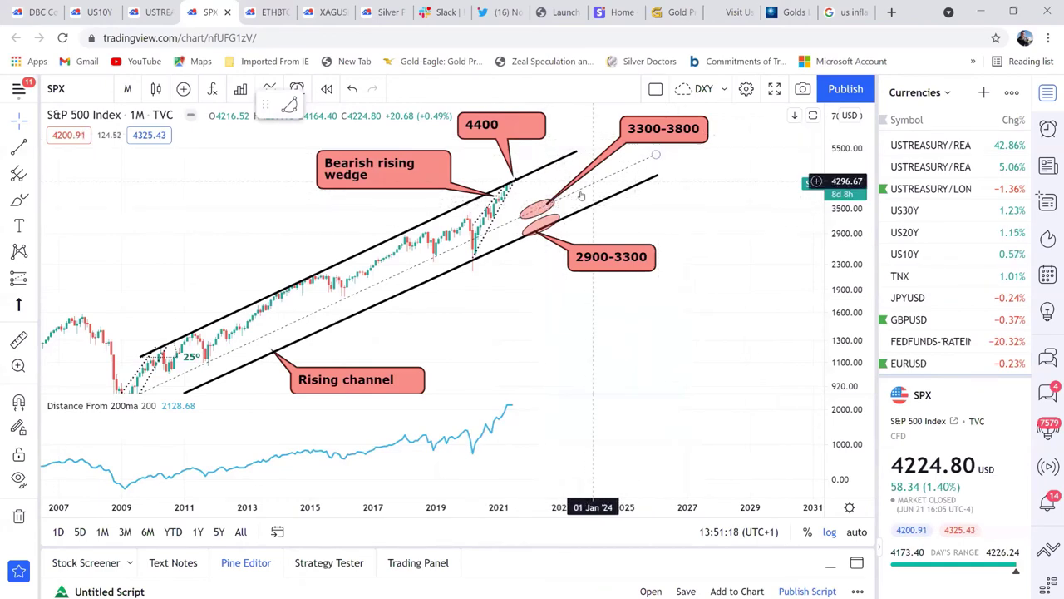
{"action": "left_click_drag", "start_coordinate": [534, 249], "coordinate": [556, 243]}
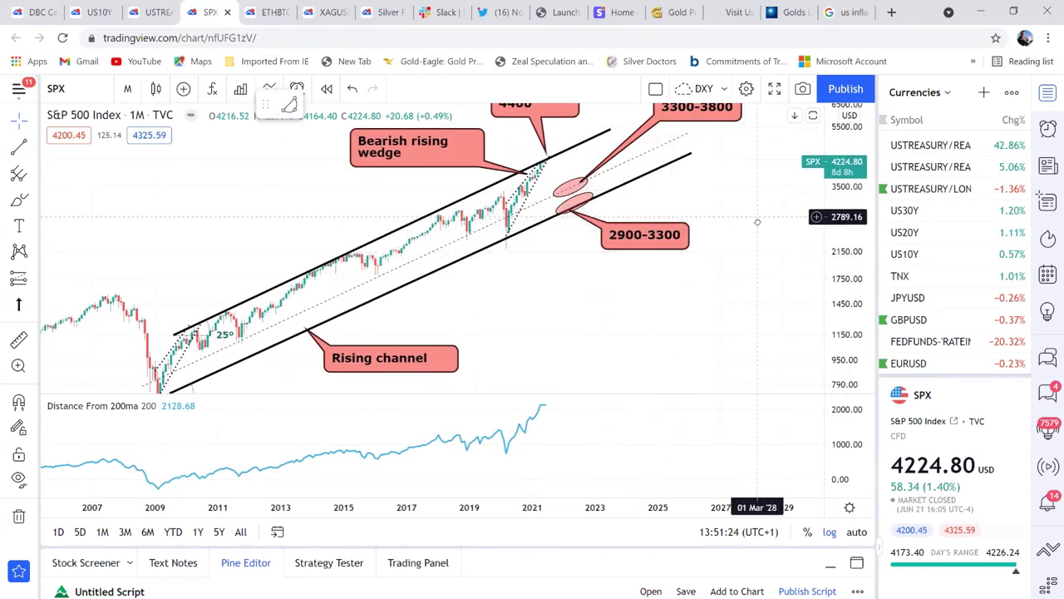
{"action": "left_click_drag", "start_coordinate": [713, 243], "coordinate": [647, 280]}
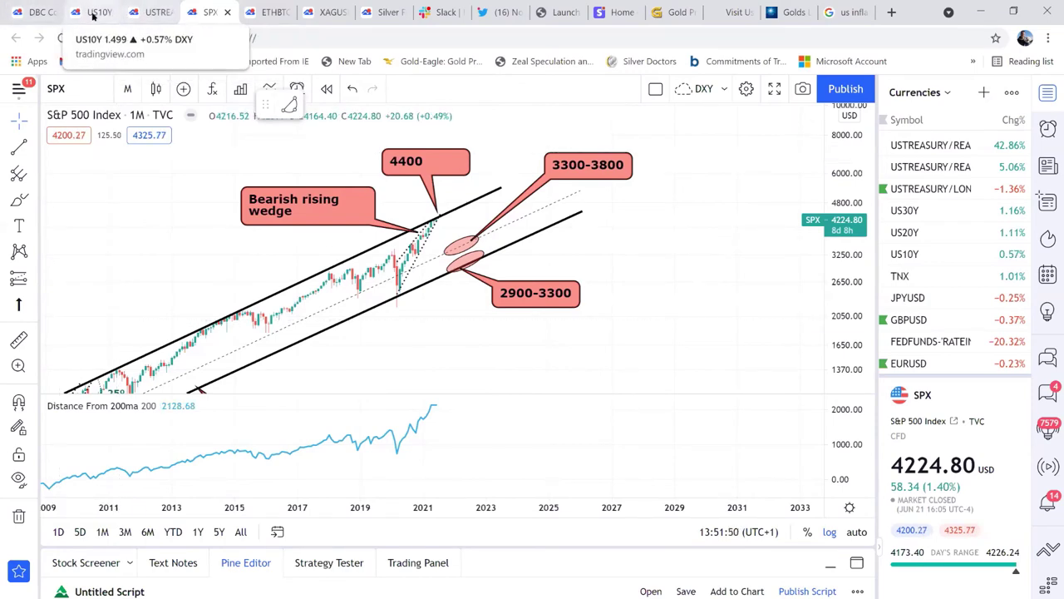
Go to the US10Y chart tab and load the U.S. Dollar Currency Index (DXY) there.
{"action": "left_click", "coordinate": [33, 12]}
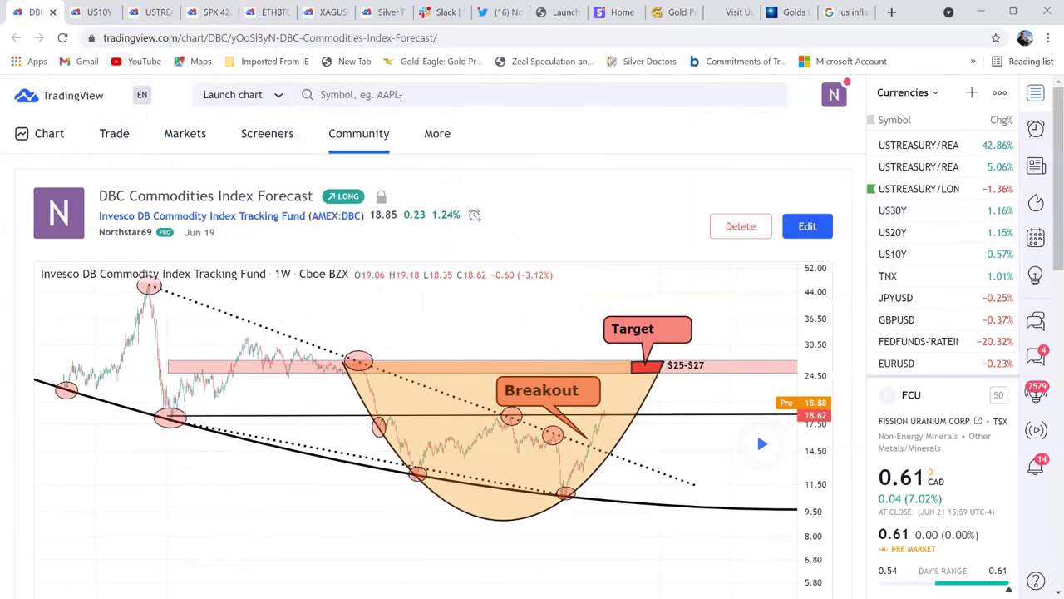
{"action": "left_click", "coordinate": [83, 12]}
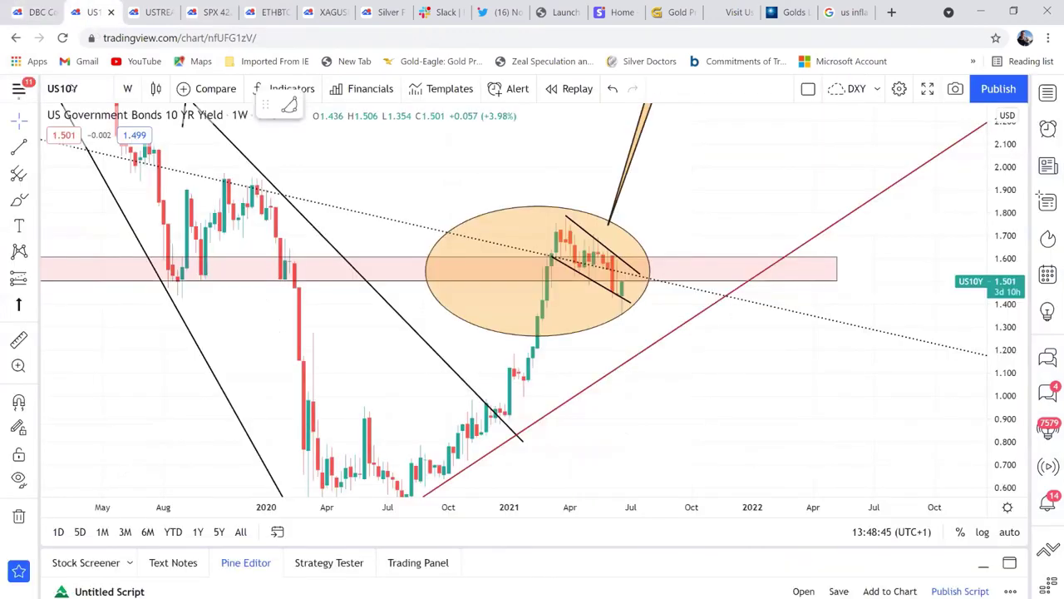
{"action": "left_click", "coordinate": [77, 89]}
{"action": "type", "text": "DXY"}
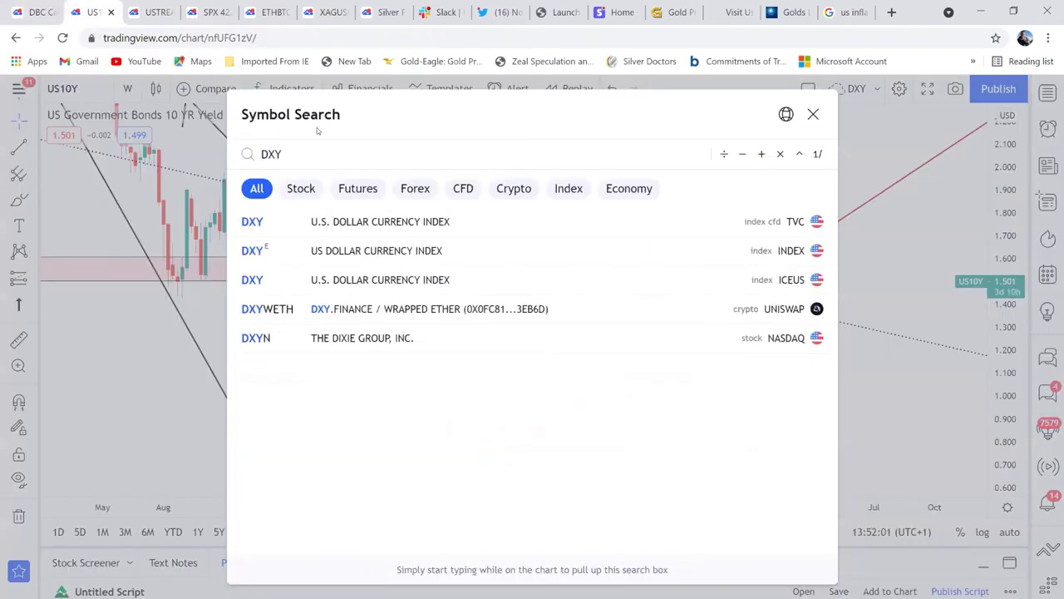
{"action": "left_click", "coordinate": [425, 228]}
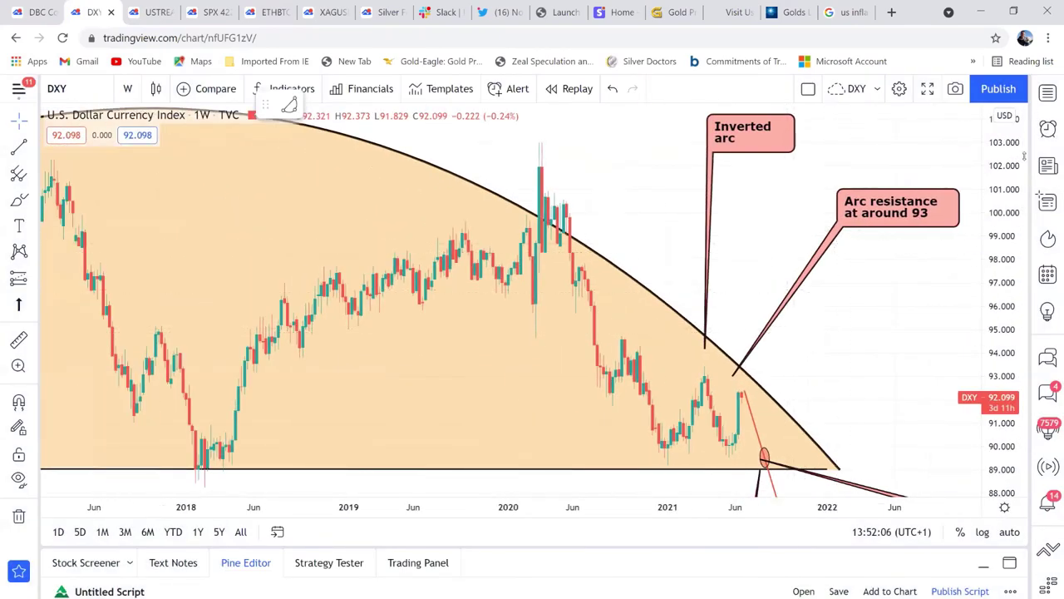
{"action": "scroll", "coordinate": [893, 294], "scroll_direction": "down", "scroll_amount": 3}
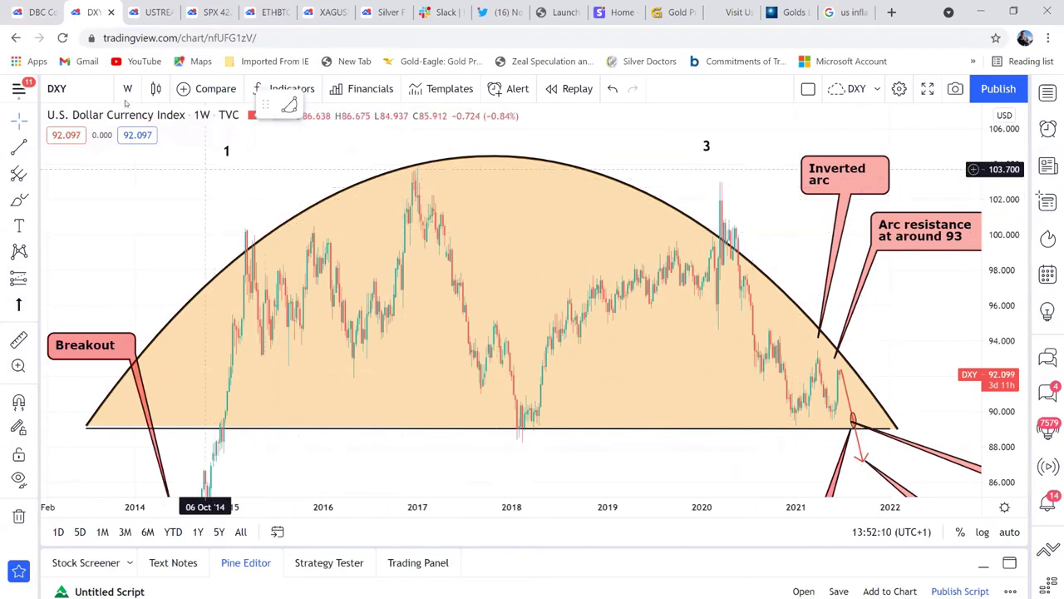
Change the DXY chart interval from weekly to 1 month.
{"action": "left_click", "coordinate": [128, 88]}
{"action": "scroll", "coordinate": [160, 473], "scroll_direction": "down", "scroll_amount": 2}
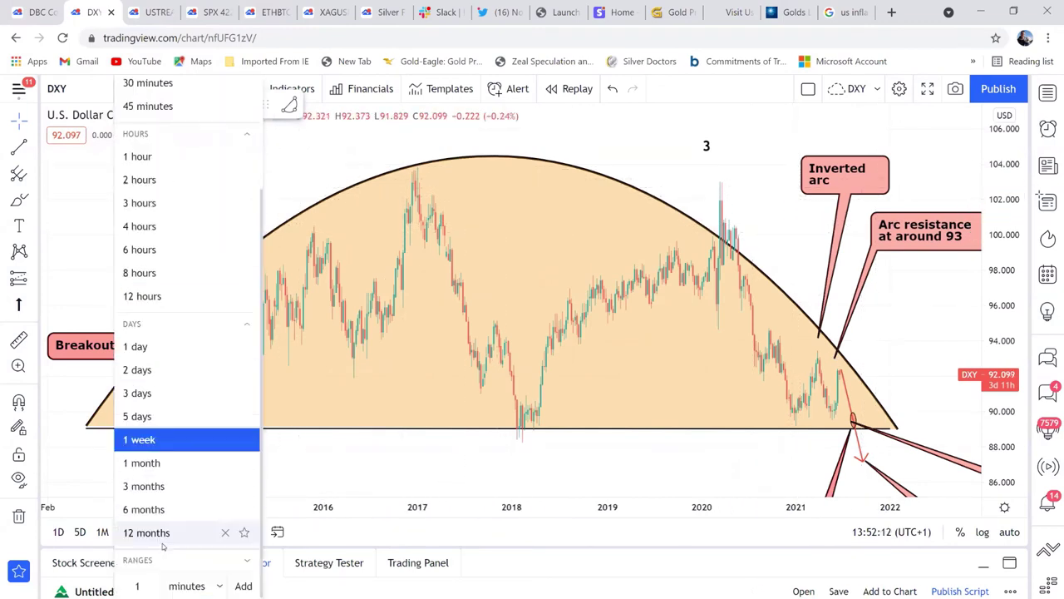
{"action": "left_click", "coordinate": [153, 463]}
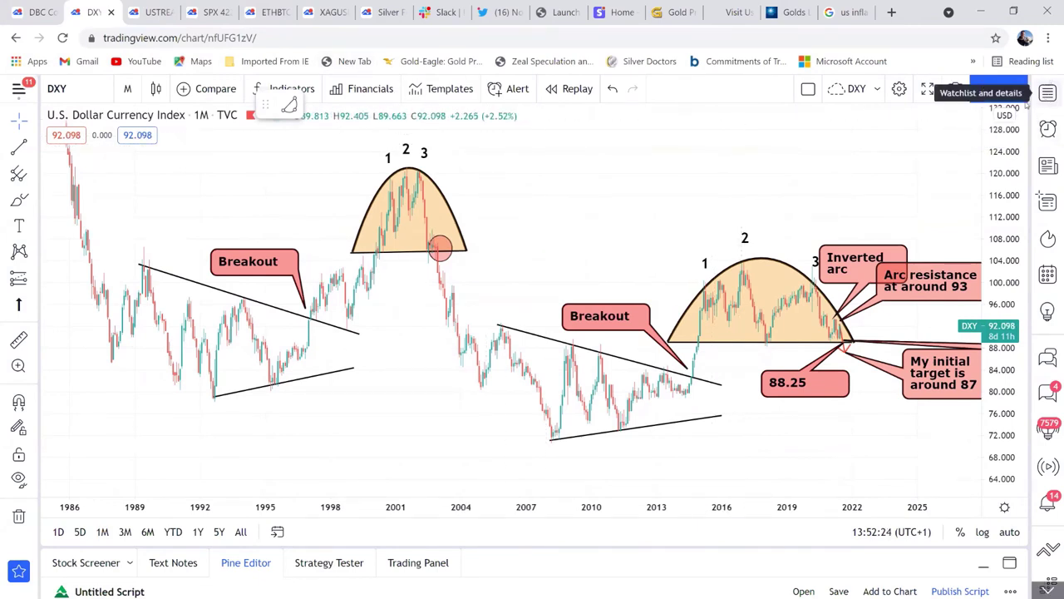
Pan across the 1989–1998 breakout, the recent arc and target labels, and the late 1980s.
{"action": "scroll", "coordinate": [665, 205], "scroll_direction": "up", "scroll_amount": 2}
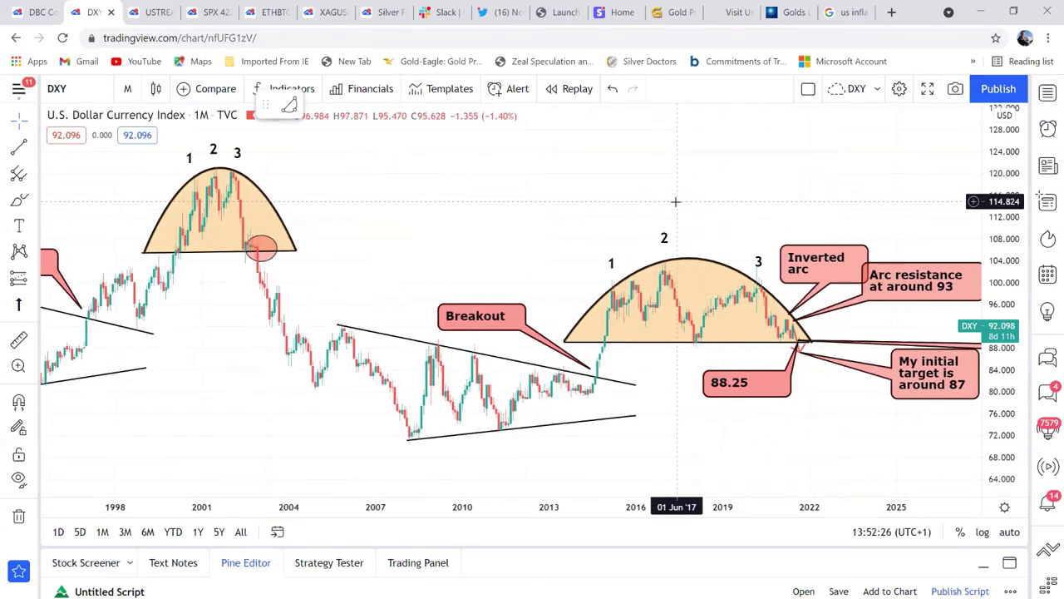
{"action": "scroll", "coordinate": [677, 202], "scroll_direction": "down", "scroll_amount": 1}
{"action": "left_click_drag", "start_coordinate": [492, 174], "coordinate": [620, 193]}
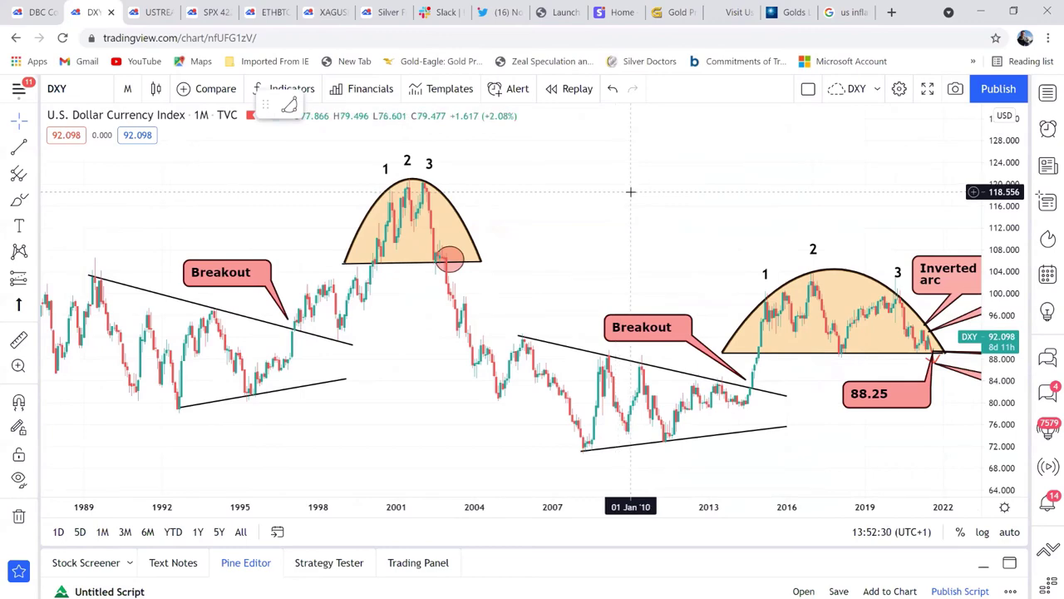
{"action": "left_click_drag", "start_coordinate": [653, 191], "coordinate": [540, 164]}
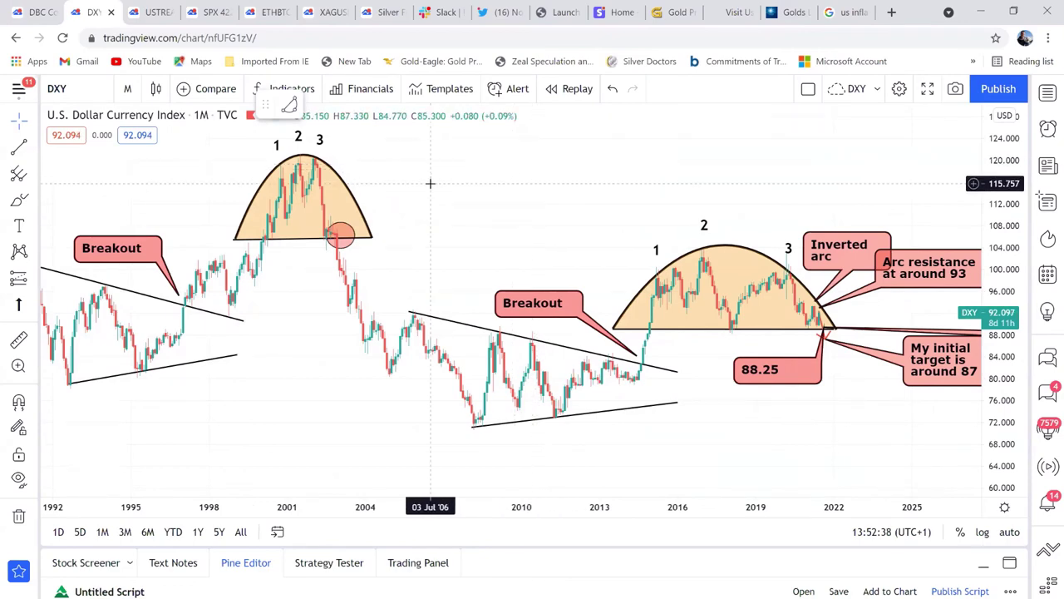
{"action": "left_click_drag", "start_coordinate": [429, 183], "coordinate": [673, 211]}
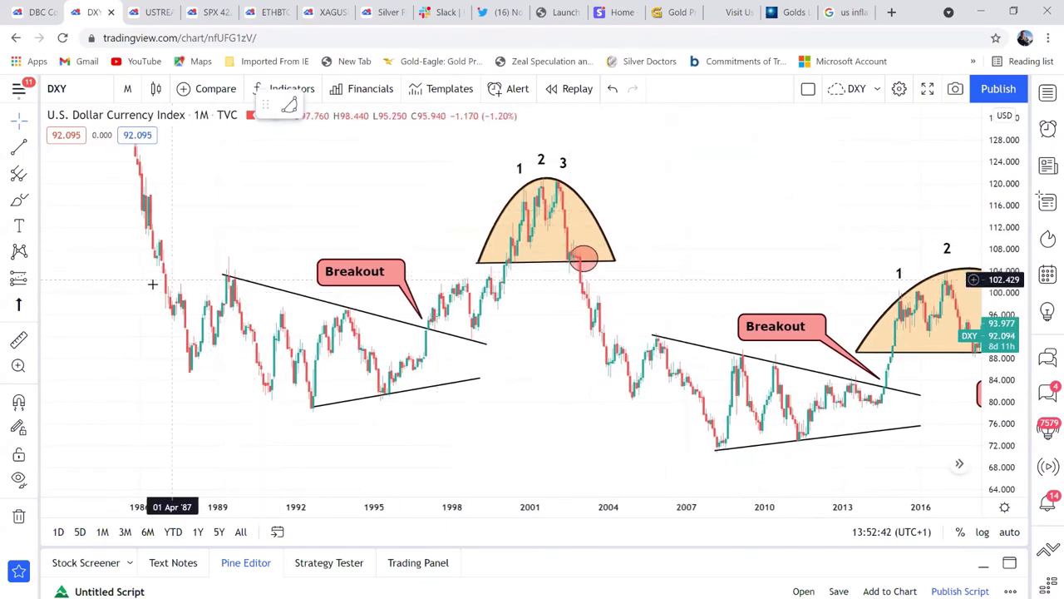
Bring 2028 and the right-hand labels into view, then open Symbol Search showing DXY matches.
{"action": "scroll", "coordinate": [125, 207], "scroll_direction": "left", "scroll_amount": 5}
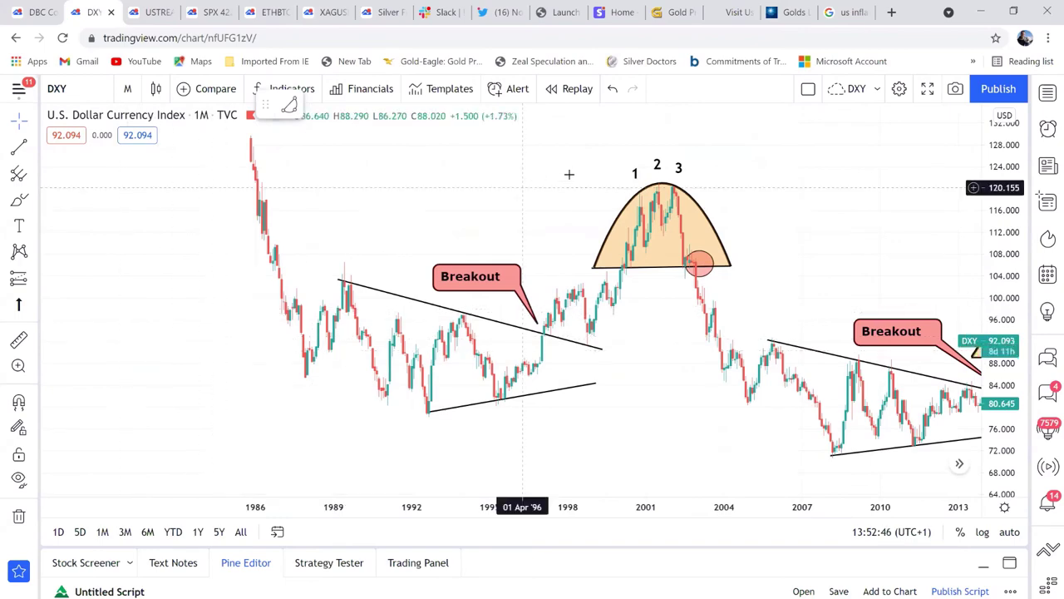
{"action": "scroll", "coordinate": [582, 204], "scroll_direction": "right", "scroll_amount": 10}
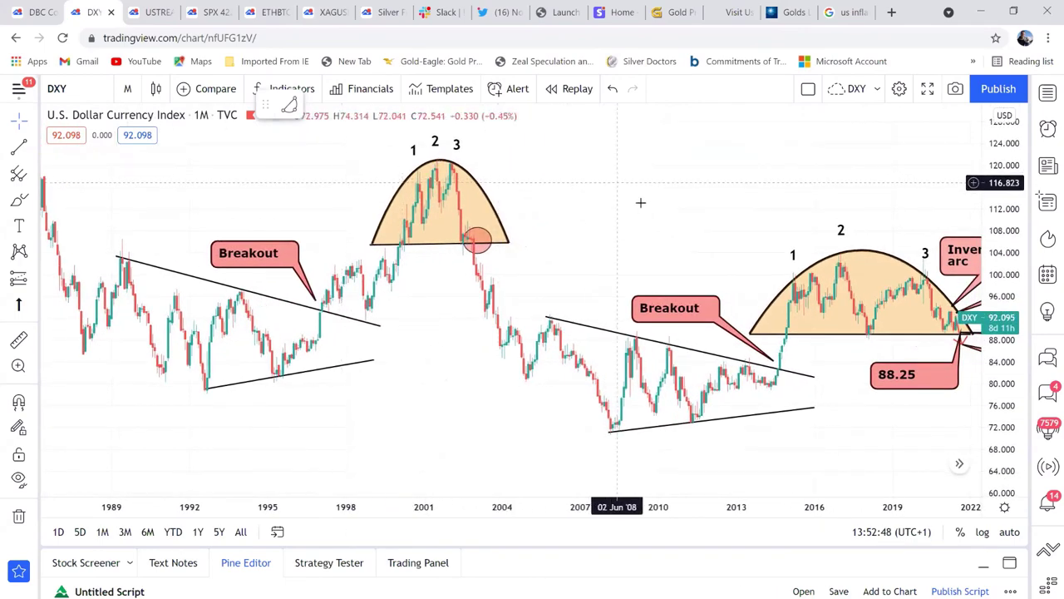
{"action": "scroll", "coordinate": [623, 209], "scroll_direction": "right", "scroll_amount": 7}
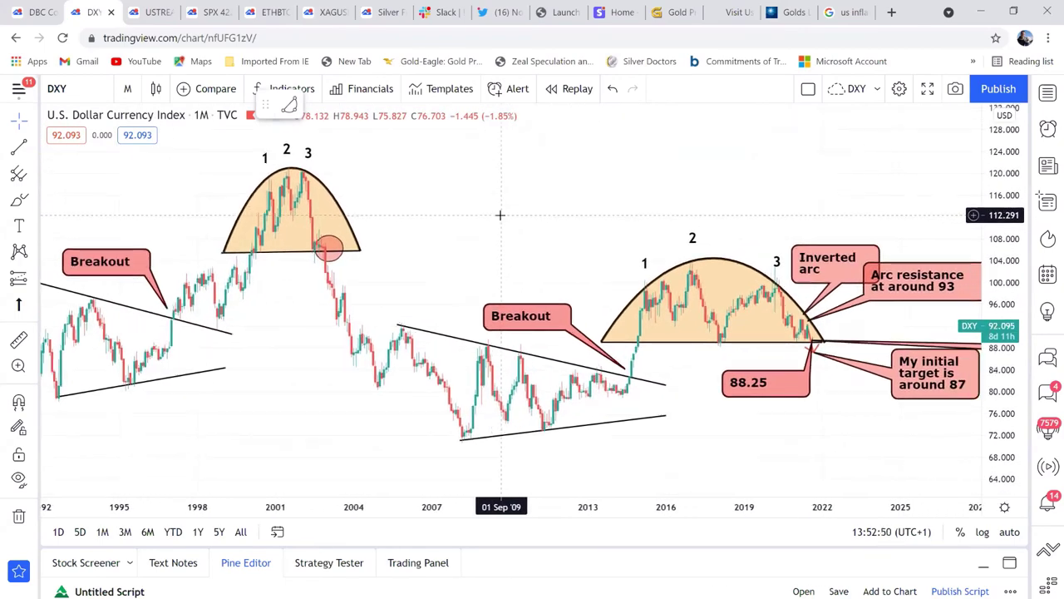
{"action": "scroll", "coordinate": [533, 212], "scroll_direction": "left", "scroll_amount": 2}
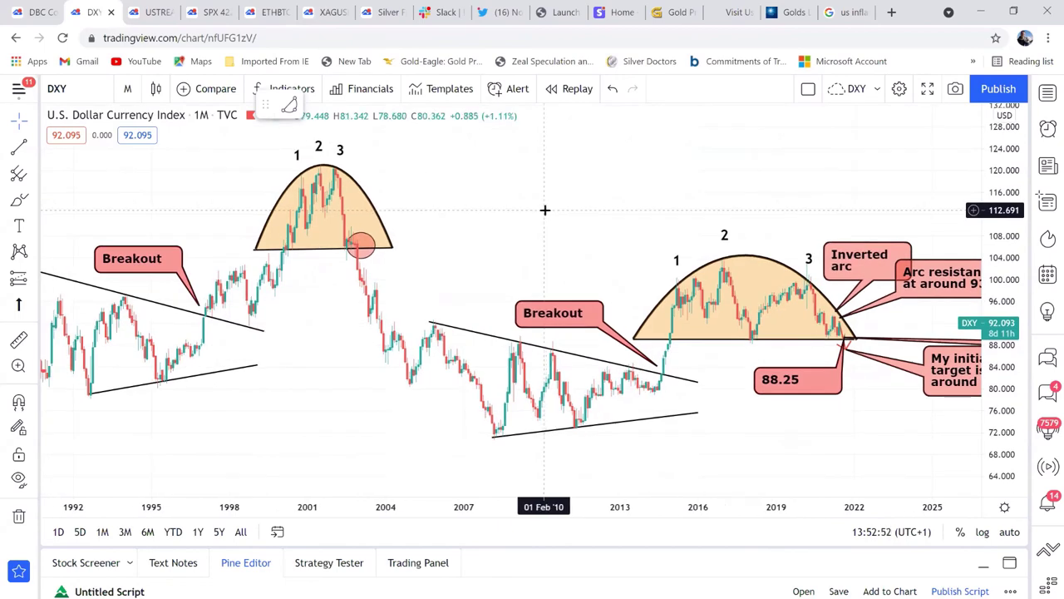
{"action": "left_click_drag", "start_coordinate": [656, 169], "coordinate": [571, 156]}
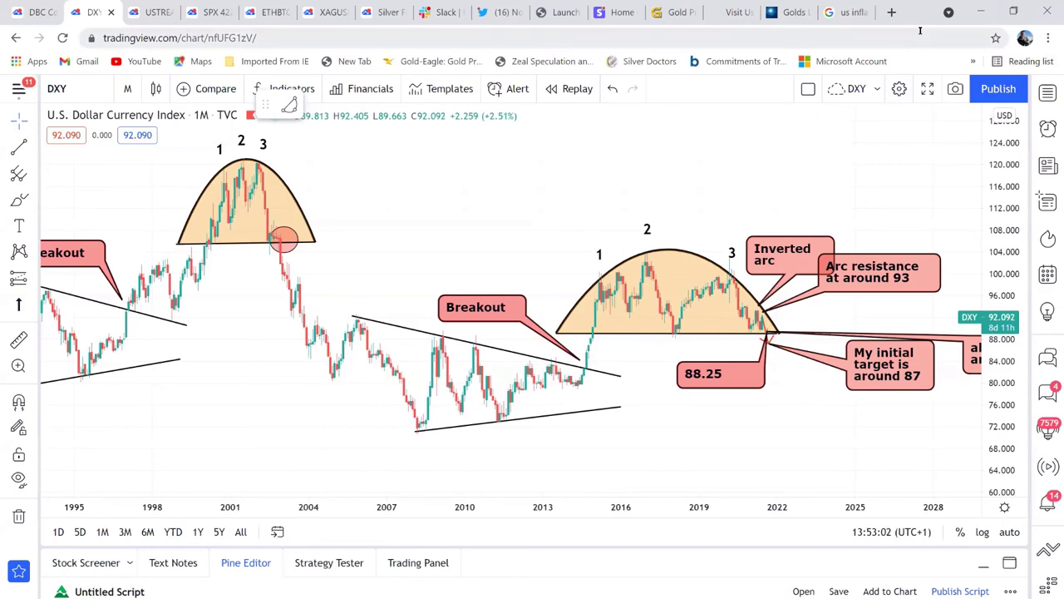
{"action": "left_click", "coordinate": [80, 86]}
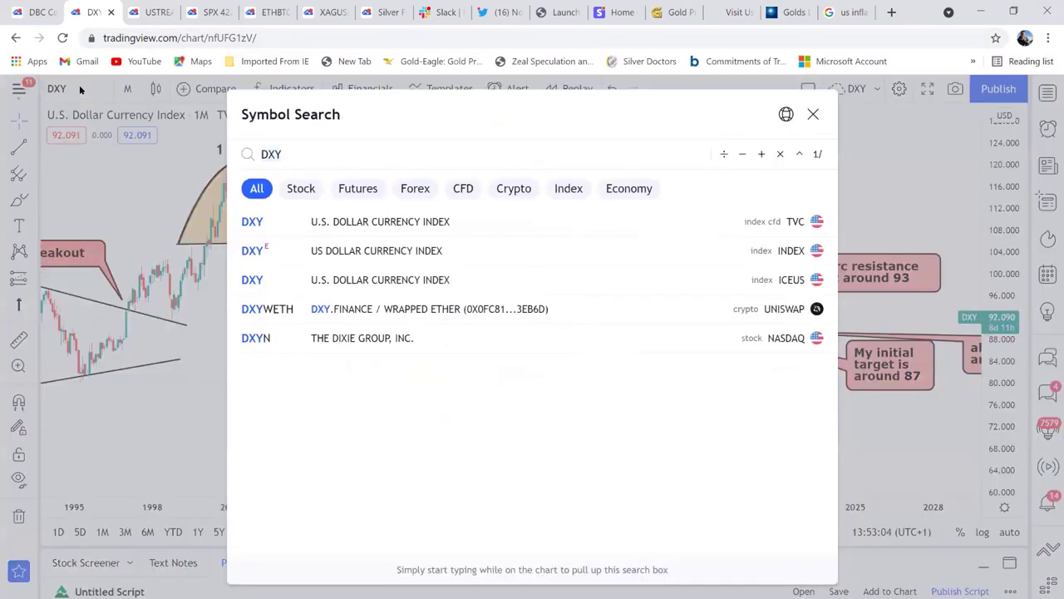
Load the INDEX DXY chart and rescale and pan it out toward 2043.
{"action": "left_click", "coordinate": [375, 259]}
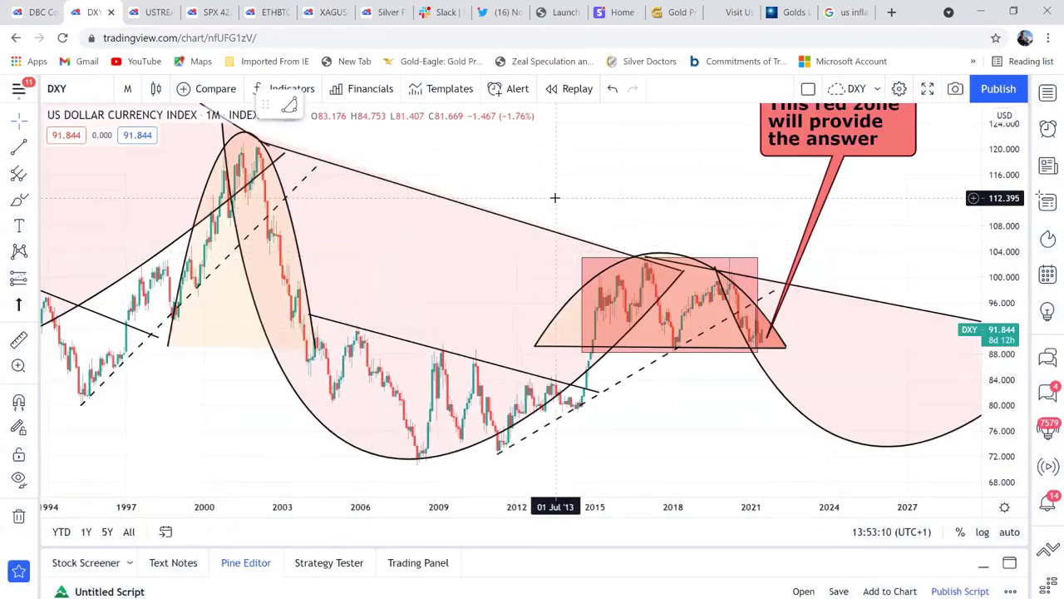
{"action": "scroll", "coordinate": [555, 196], "scroll_direction": "up", "scroll_amount": 3}
{"action": "mouse_move", "coordinate": [998, 274]}
{"action": "left_mouse_down"}
{"action": "mouse_move", "coordinate": [958, 391]}
{"action": "mouse_move", "coordinate": [954, 440]}
{"action": "left_mouse_up"}
{"action": "left_click_drag", "start_coordinate": [867, 374], "coordinate": [427, 170]}
Reposition the question box, the 'The US Dollar Cycle' title and a Cycle Low label so nothing overlaps.
{"action": "left_click_drag", "start_coordinate": [345, 154], "coordinate": [290, 159]}
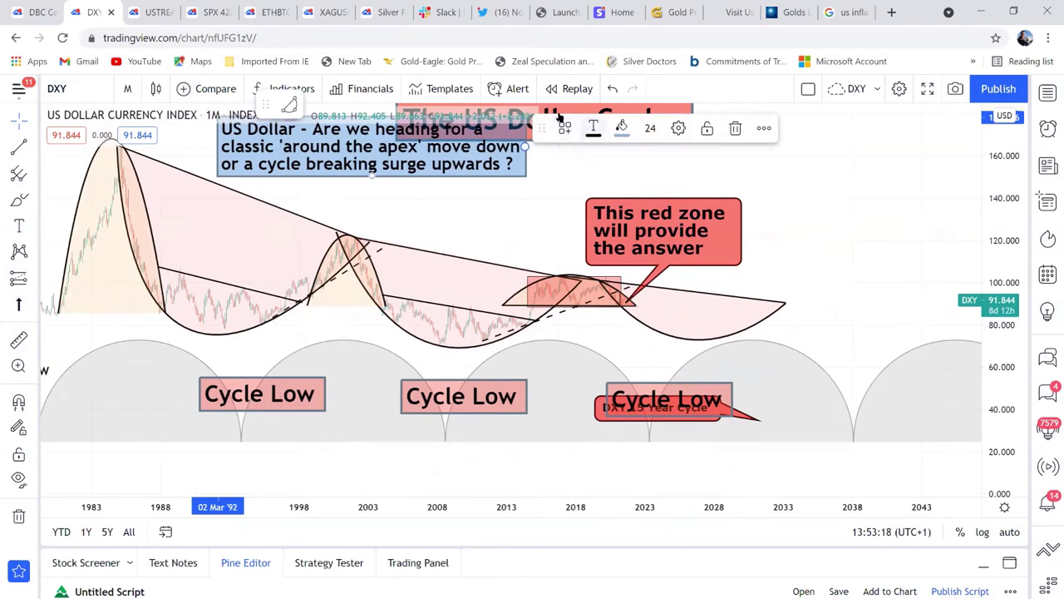
{"action": "left_click_drag", "start_coordinate": [570, 111], "coordinate": [798, 130]}
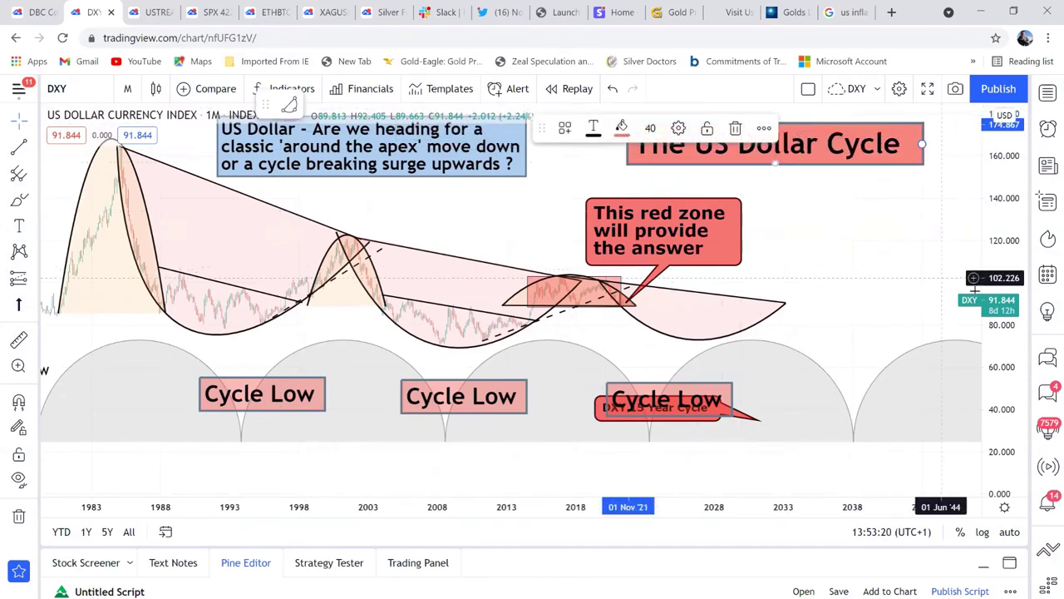
{"action": "left_click_drag", "start_coordinate": [732, 396], "coordinate": [933, 405]}
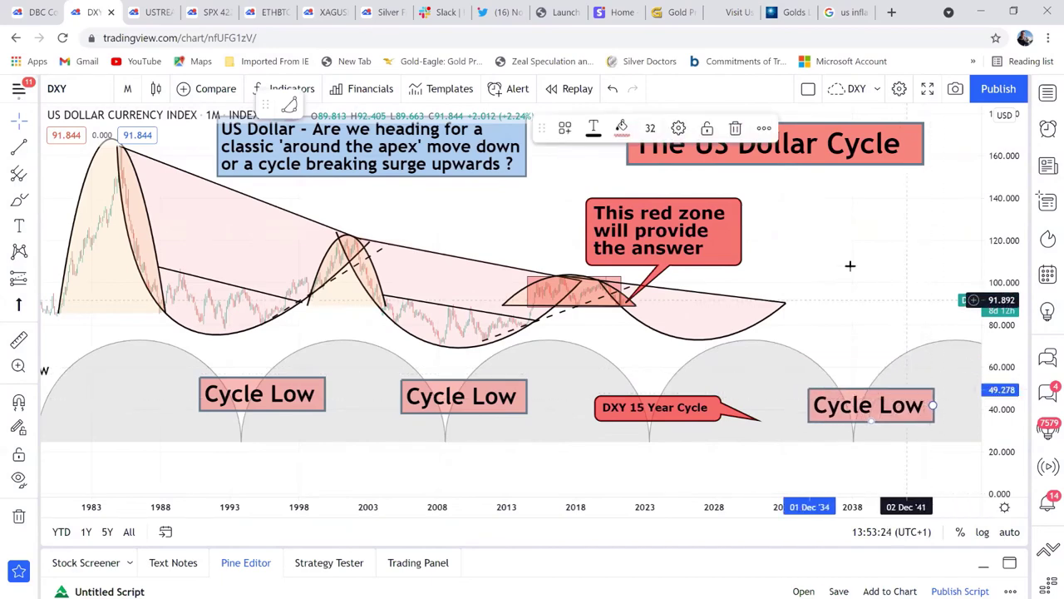
{"action": "left_click_drag", "start_coordinate": [872, 252], "coordinate": [917, 267]}
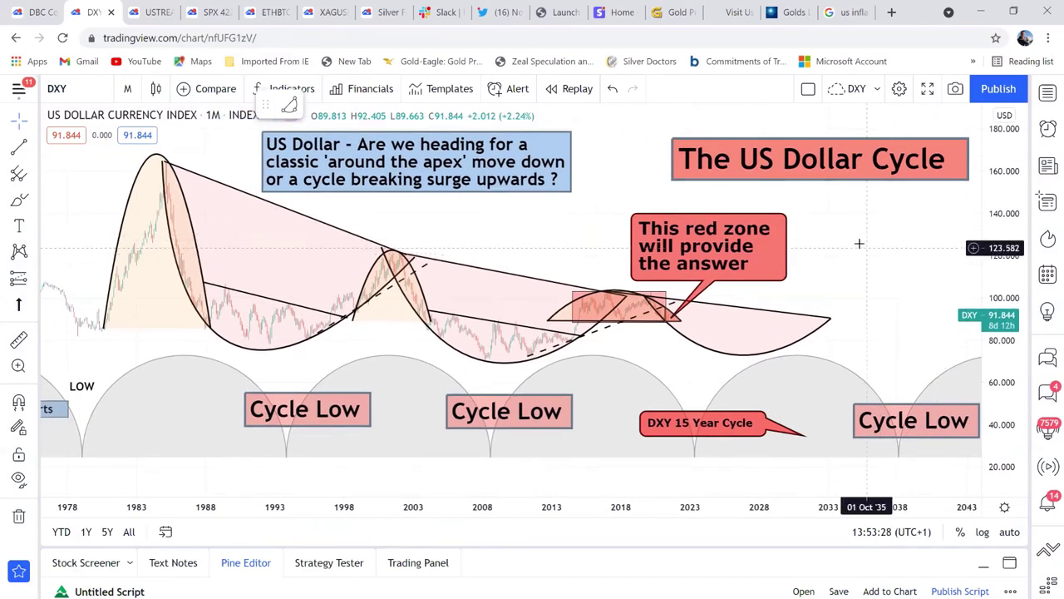
{"action": "left_click_drag", "start_coordinate": [839, 247], "coordinate": [860, 256]}
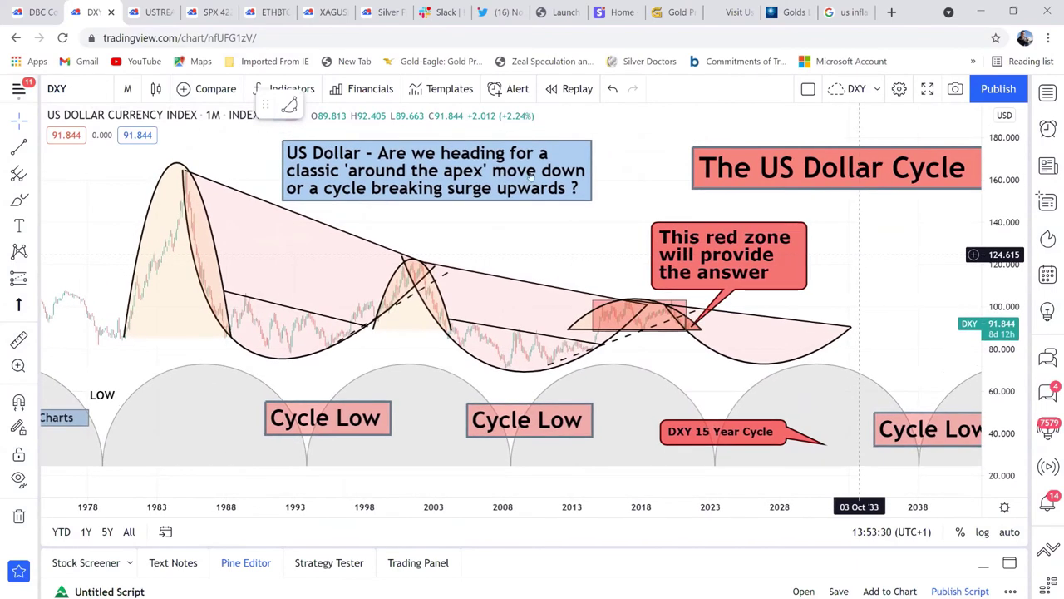
{"action": "left_click_drag", "start_coordinate": [504, 180], "coordinate": [511, 167]}
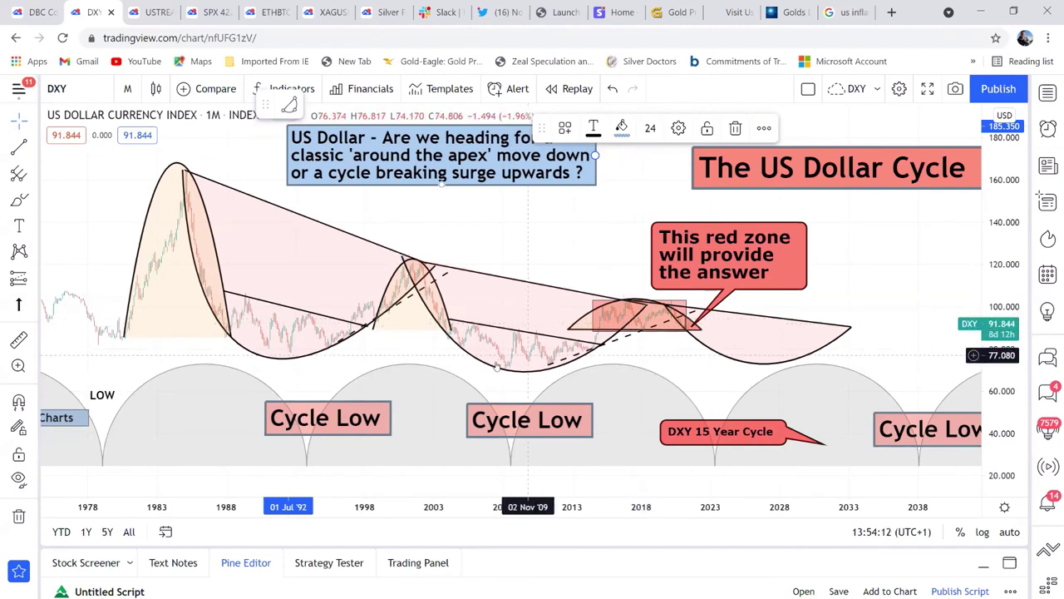
Select the red-zone triangle and the arc drawings around 2000 and 2033 to highlight them.
{"action": "left_click", "coordinate": [622, 303]}
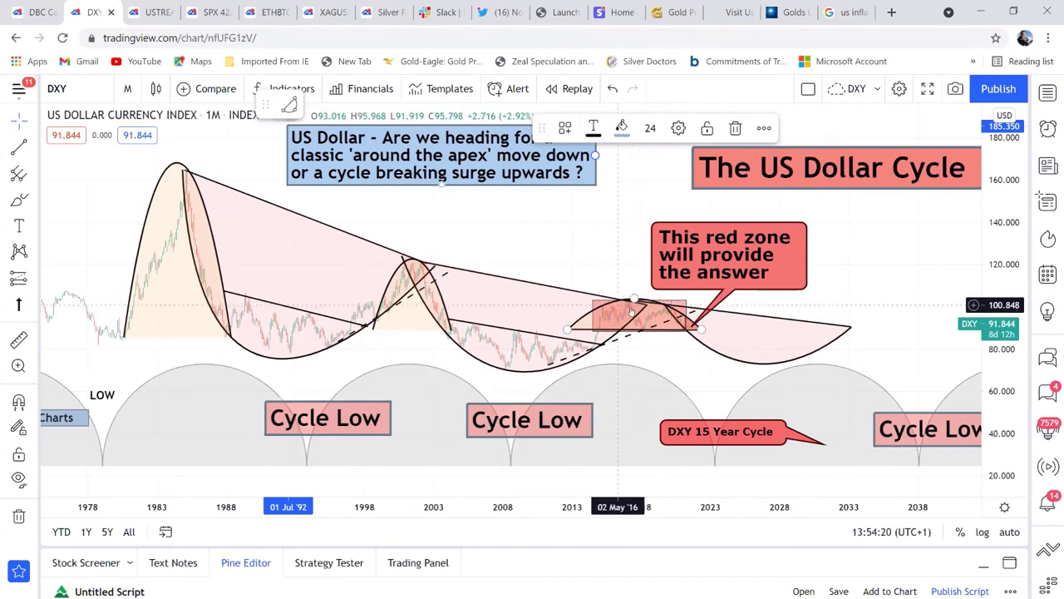
{"action": "left_click", "coordinate": [399, 271]}
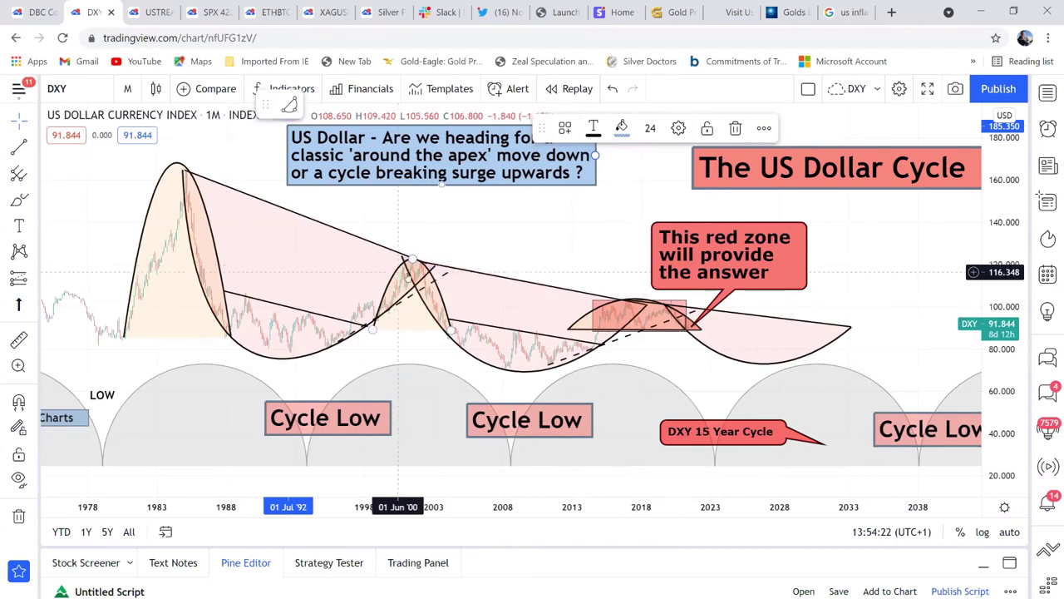
{"action": "left_click", "coordinate": [638, 297]}
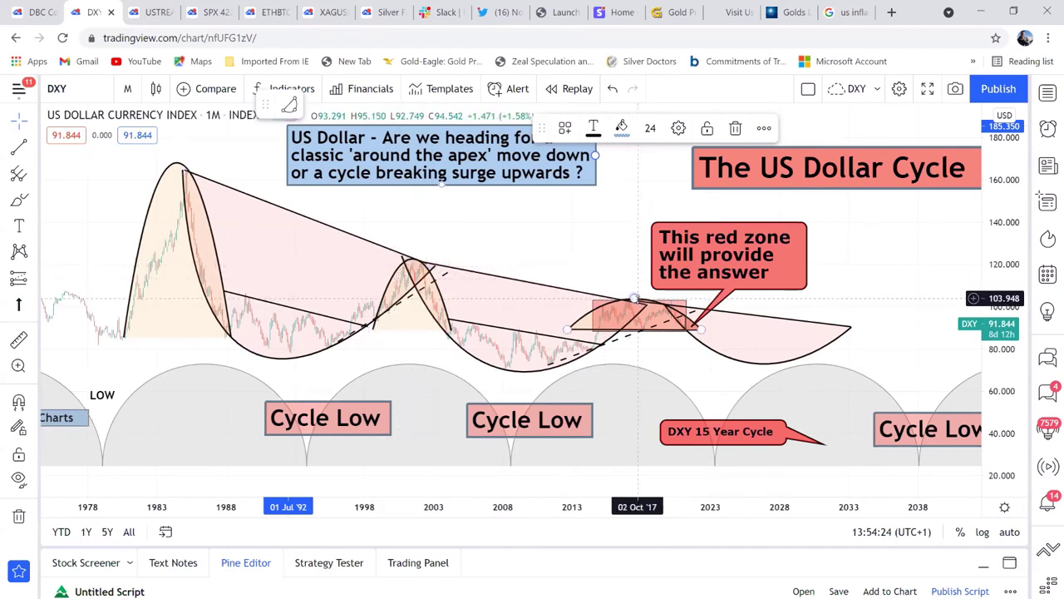
{"action": "left_click", "coordinate": [622, 303]}
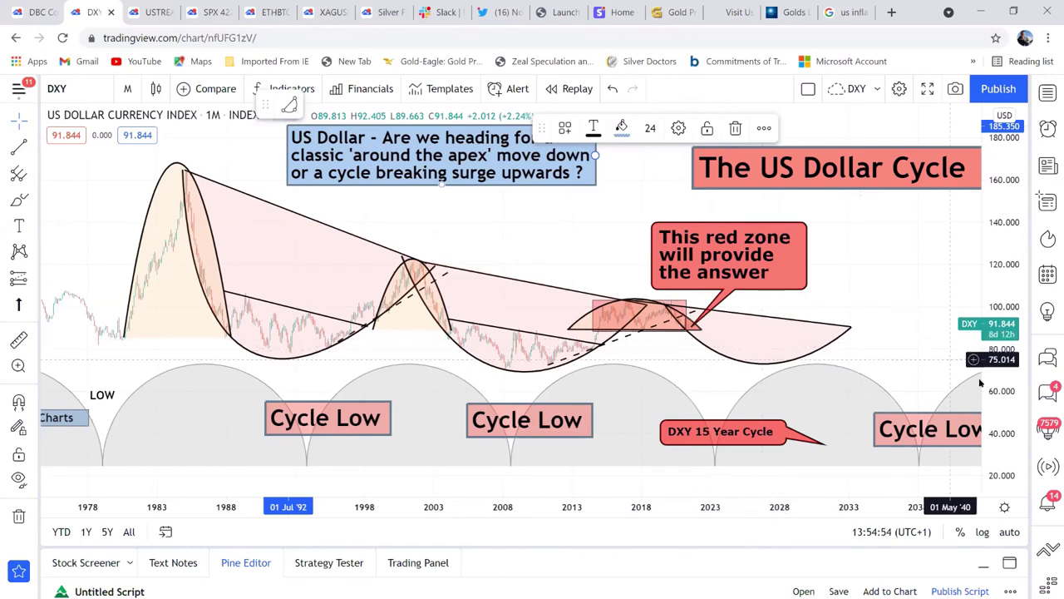
Stretch the DXY price scale vertically to enlarge the cycle drawings.
{"action": "left_click_drag", "start_coordinate": [994, 381], "coordinate": [865, 277]}
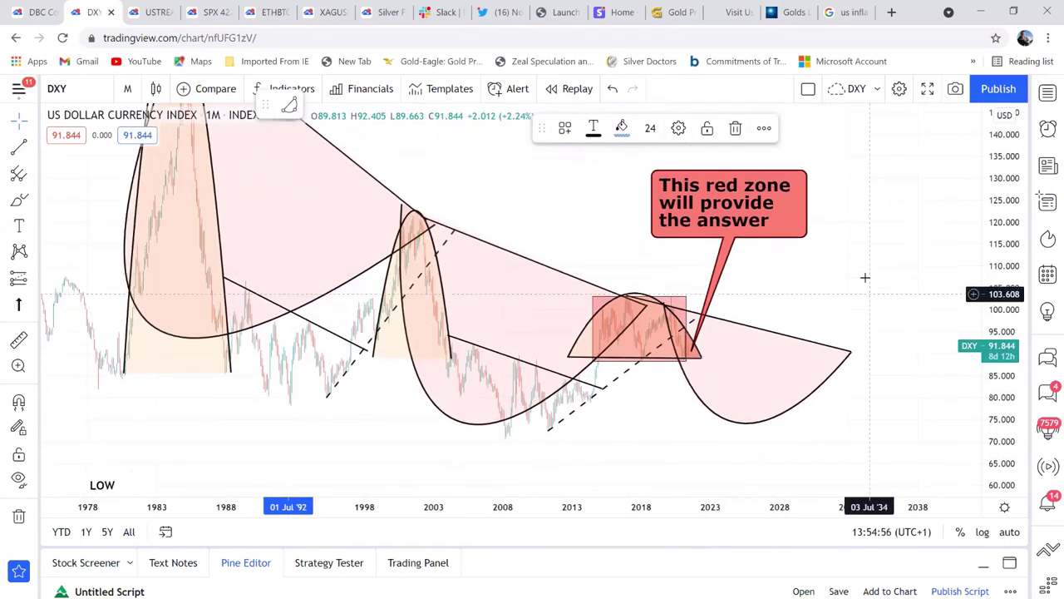
{"action": "scroll", "coordinate": [865, 277], "scroll_direction": "up", "scroll_amount": 3}
{"action": "scroll", "coordinate": [874, 290], "scroll_direction": "left", "scroll_amount": 3}
{"action": "scroll", "coordinate": [884, 288], "scroll_direction": "up", "scroll_amount": 2}
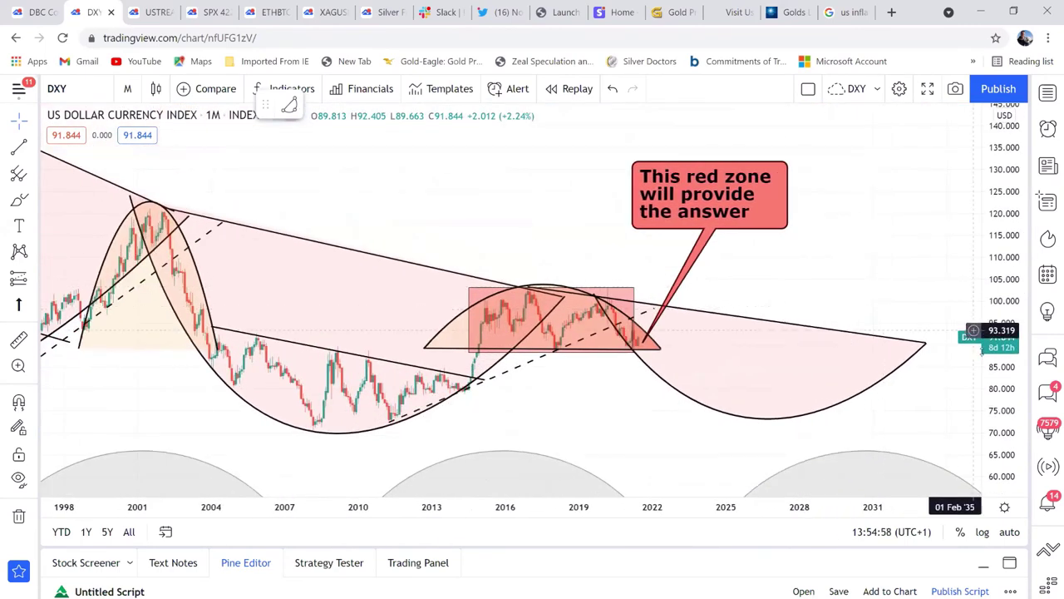
{"action": "left_click_drag", "start_coordinate": [1006, 368], "coordinate": [1005, 349]}
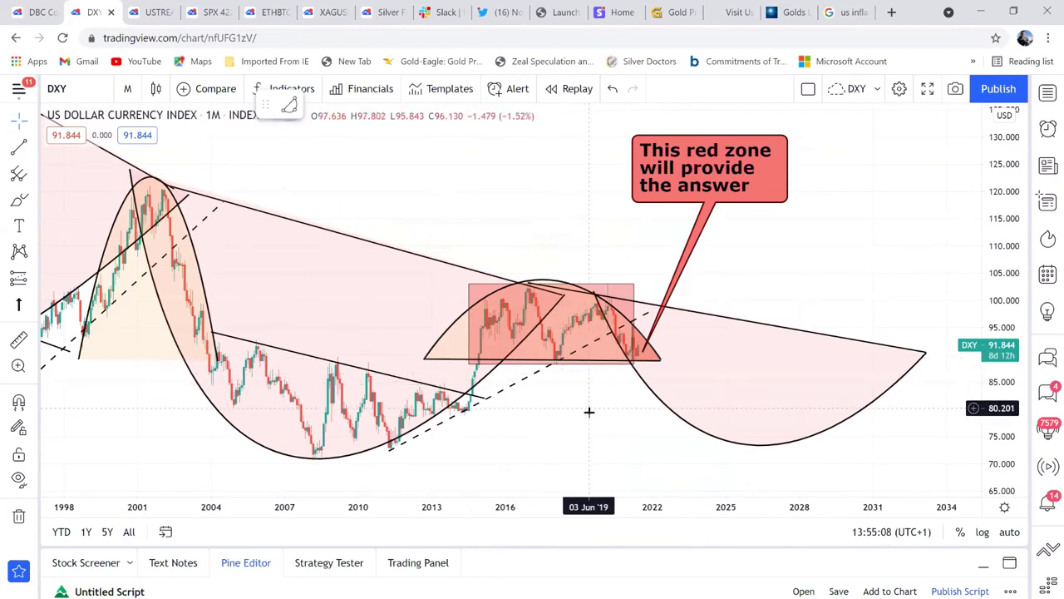
{"action": "left_click_drag", "start_coordinate": [590, 411], "coordinate": [624, 383]}
{"action": "left_click_drag", "start_coordinate": [1010, 405], "coordinate": [1020, 454]}
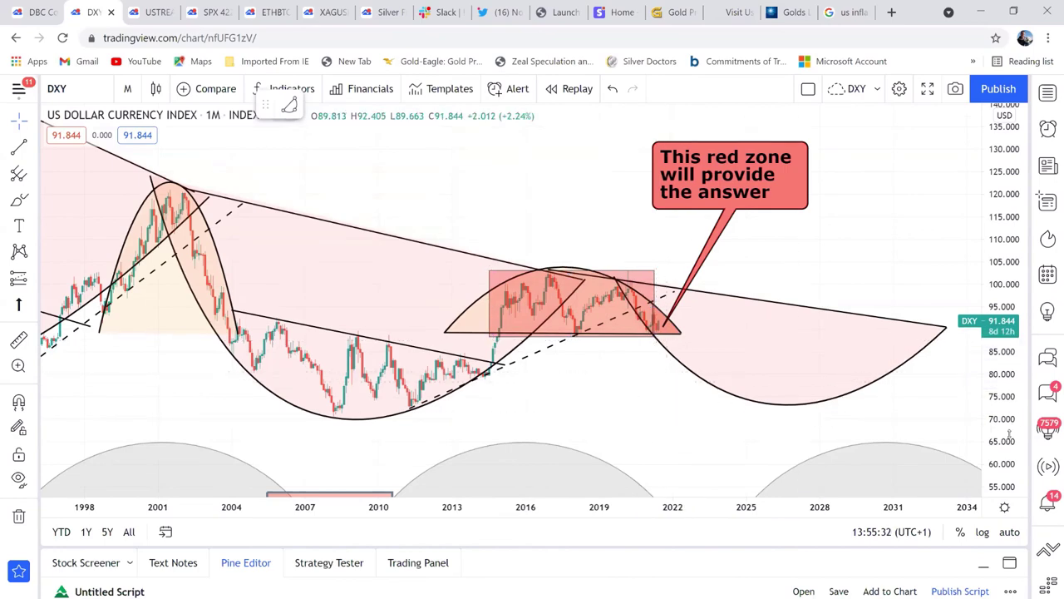
{"action": "left_click_drag", "start_coordinate": [1008, 424], "coordinate": [1013, 354]}
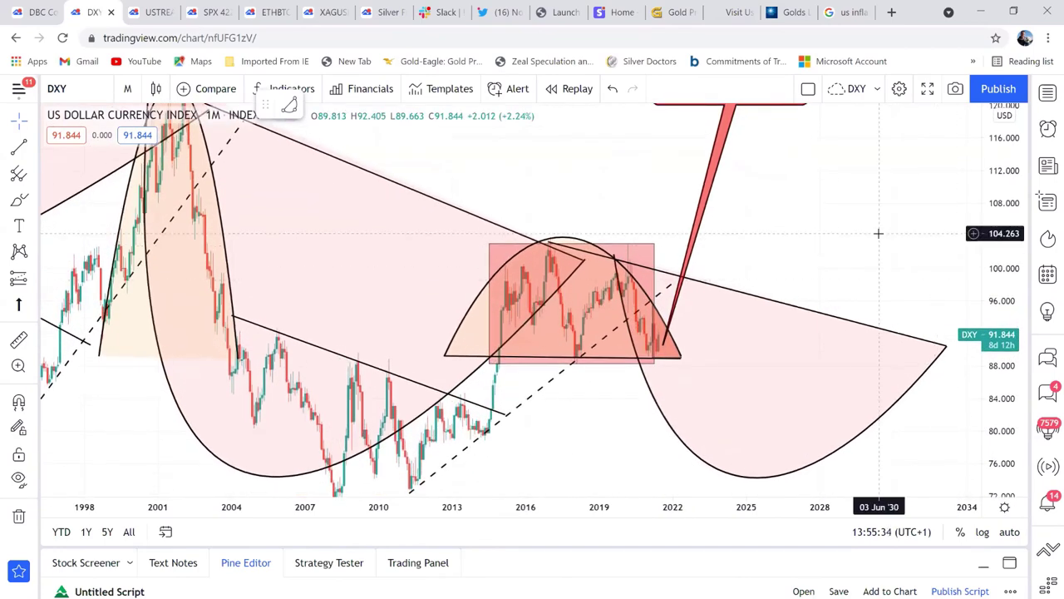
Show the watchlist beside the chart and switch it from Currencies to Crypto.
{"action": "left_click", "coordinate": [1049, 92]}
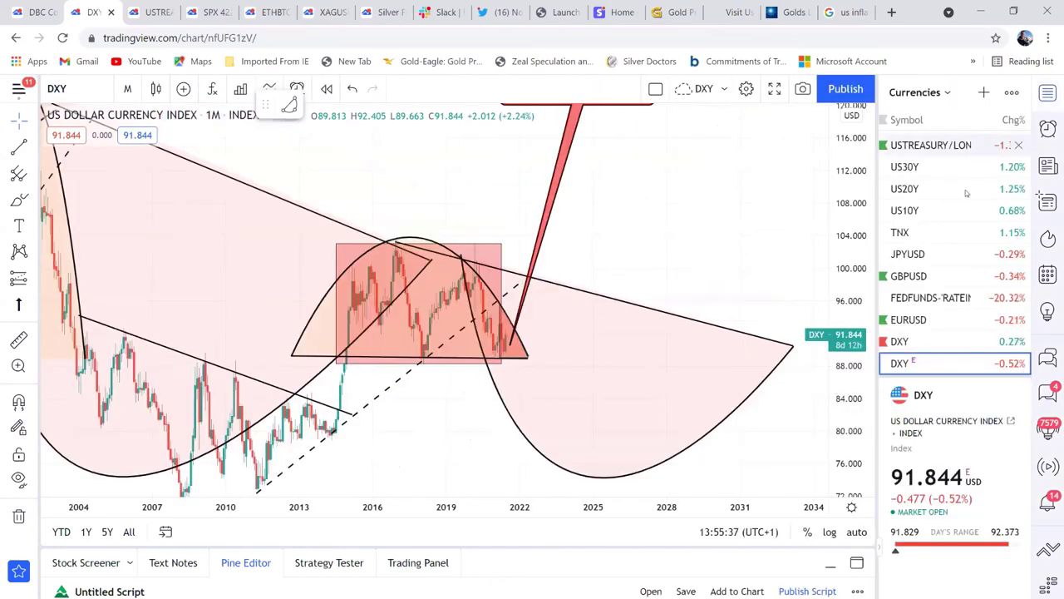
{"action": "left_click", "coordinate": [945, 95]}
{"action": "left_click", "coordinate": [934, 258]}
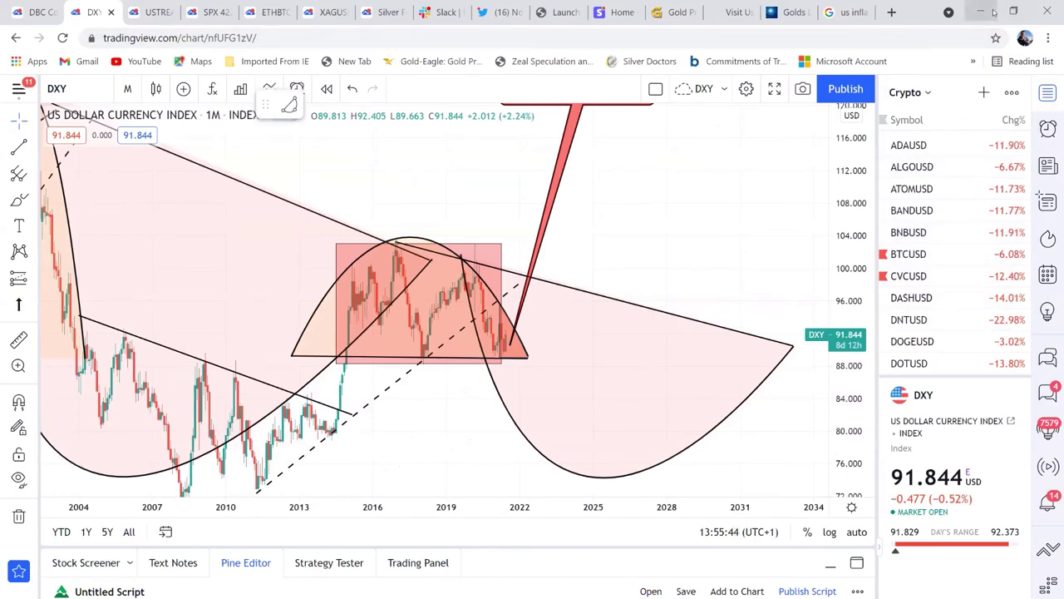
Restore Chrome, maximize the Golds Launch Attempt article, then go back to the Gold category listing.
{"action": "left_click", "coordinate": [1014, 12]}
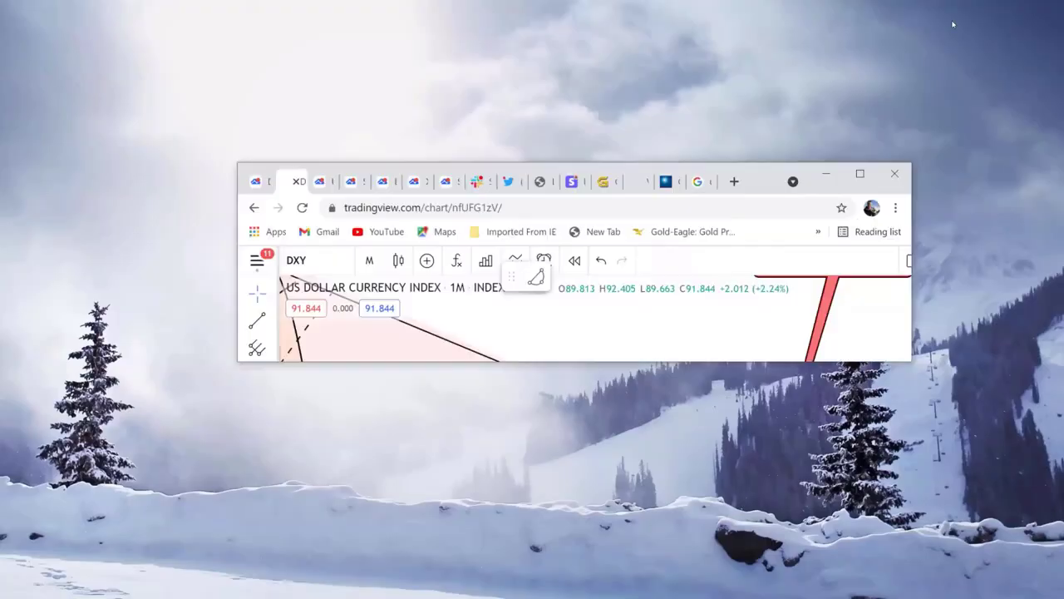
{"action": "left_click", "coordinate": [669, 193]}
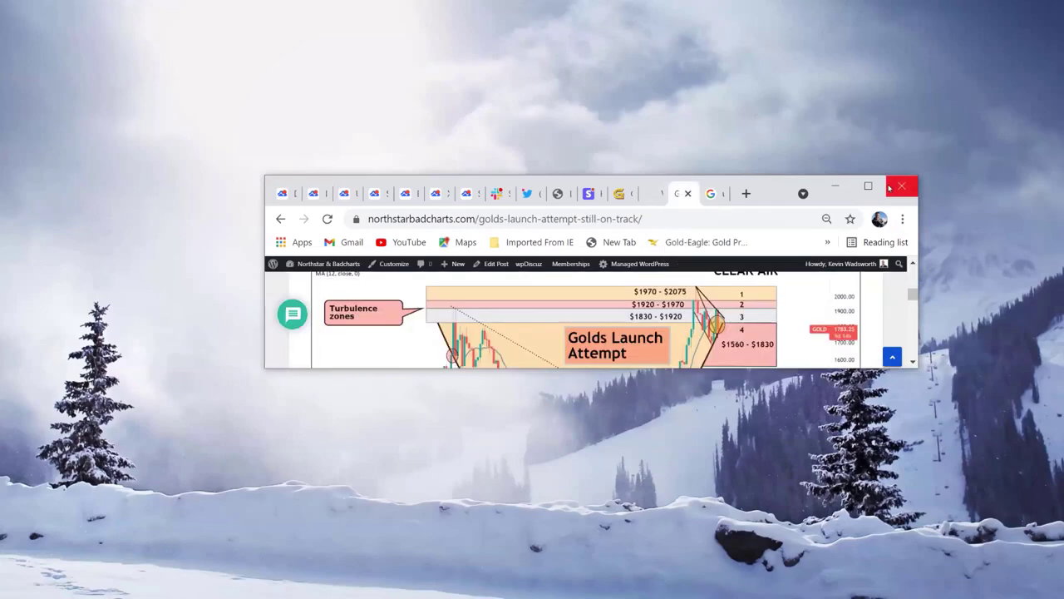
{"action": "left_click", "coordinate": [867, 186]}
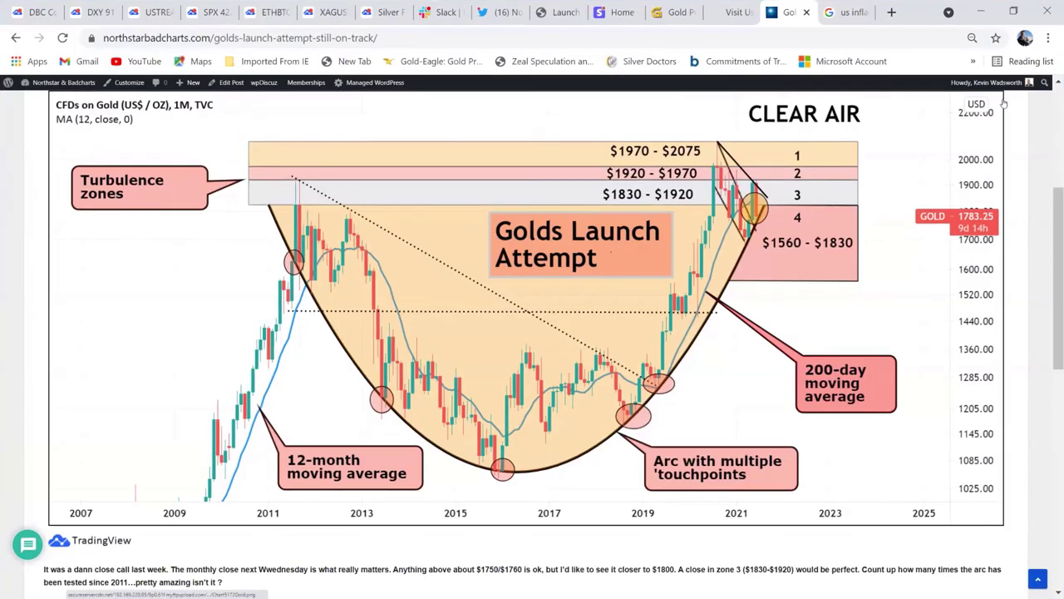
{"action": "scroll", "coordinate": [881, 213], "scroll_direction": "up", "scroll_amount": 4}
{"action": "key", "text": "alt+Left"}
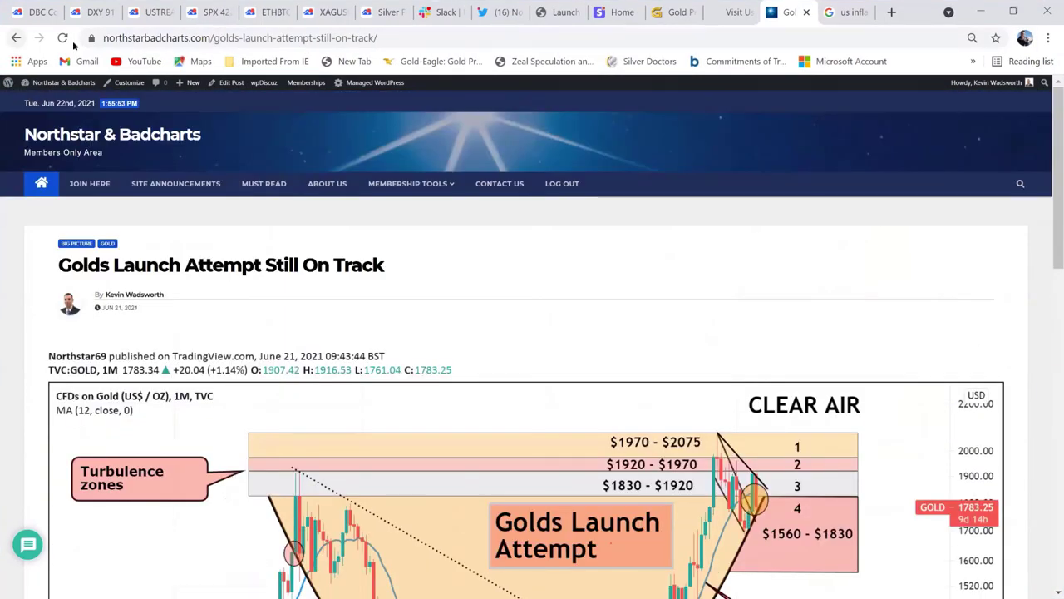
{"action": "scroll", "coordinate": [881, 208], "scroll_direction": "up", "scroll_amount": 5}
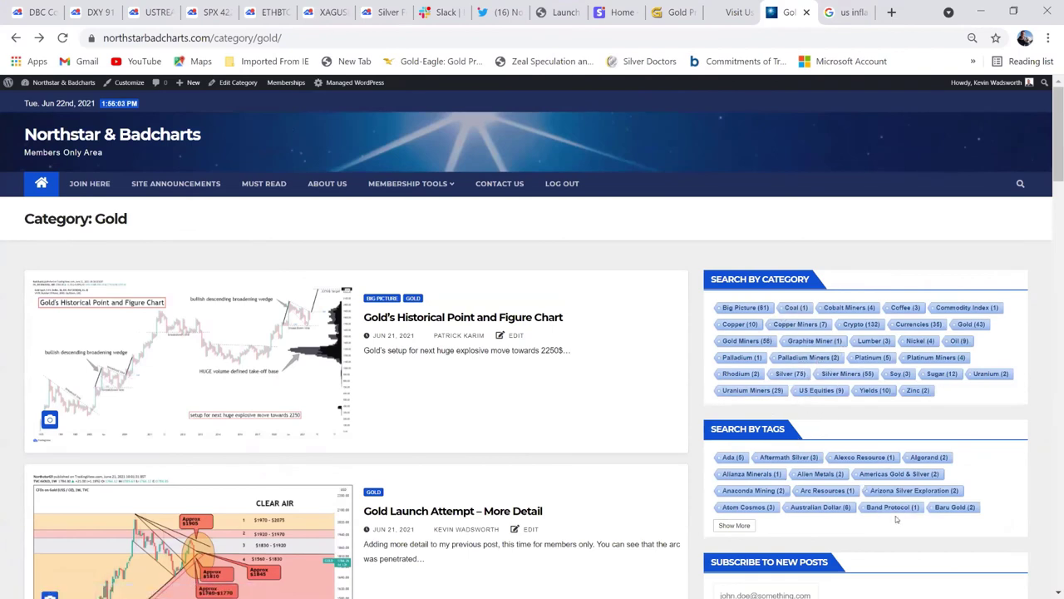
Expand the tag list, open the Bitcoin tag, and scroll to 'Bitcoin – Some Levels To Watch'.
{"action": "left_click", "coordinate": [736, 526]}
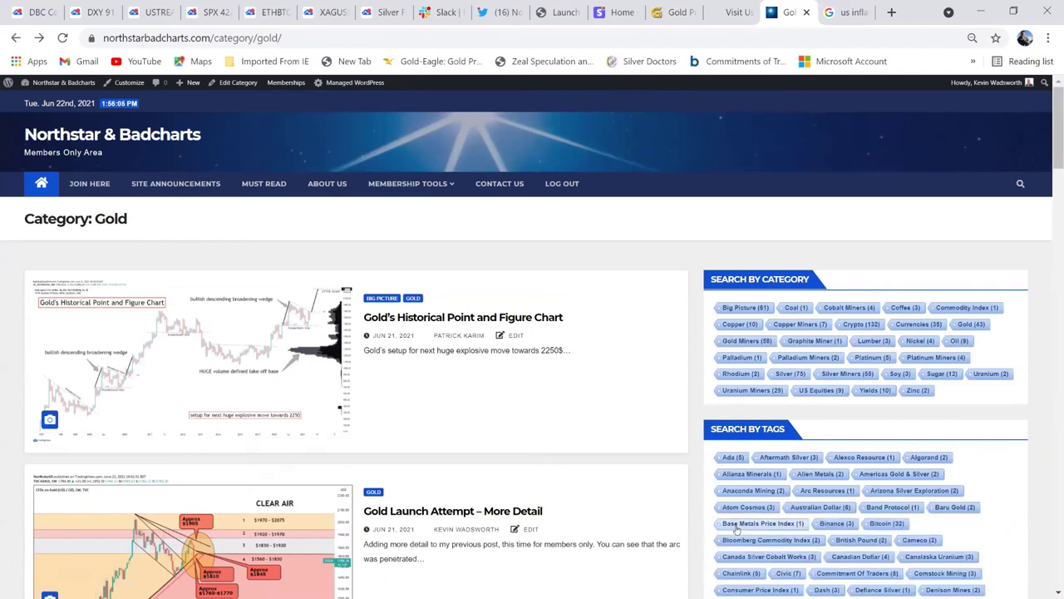
{"action": "scroll", "coordinate": [898, 450], "scroll_direction": "down", "scroll_amount": 1}
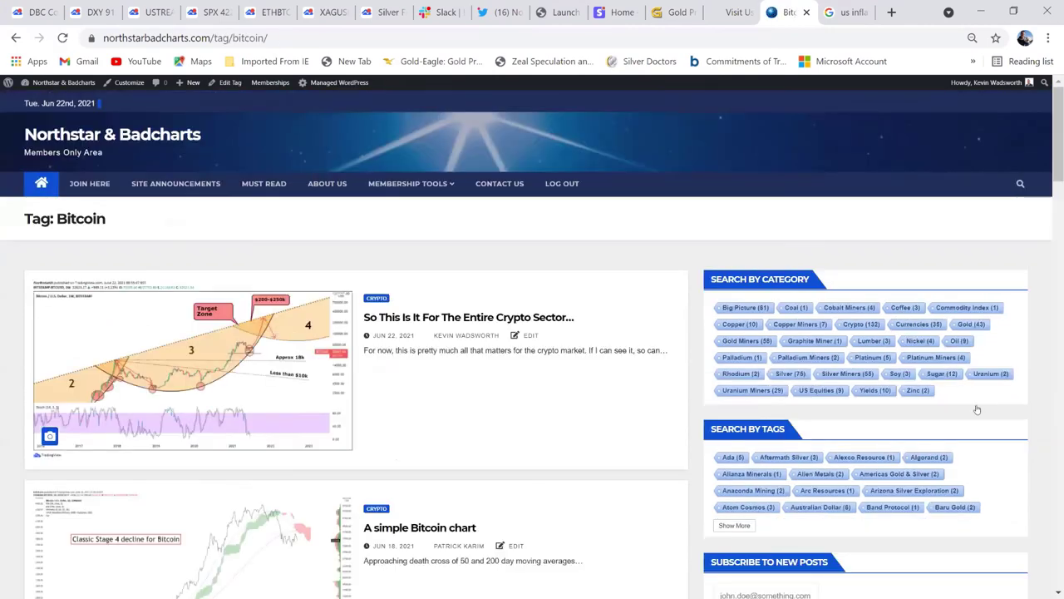
{"action": "left_click_drag", "start_coordinate": [1055, 133], "coordinate": [1052, 164]}
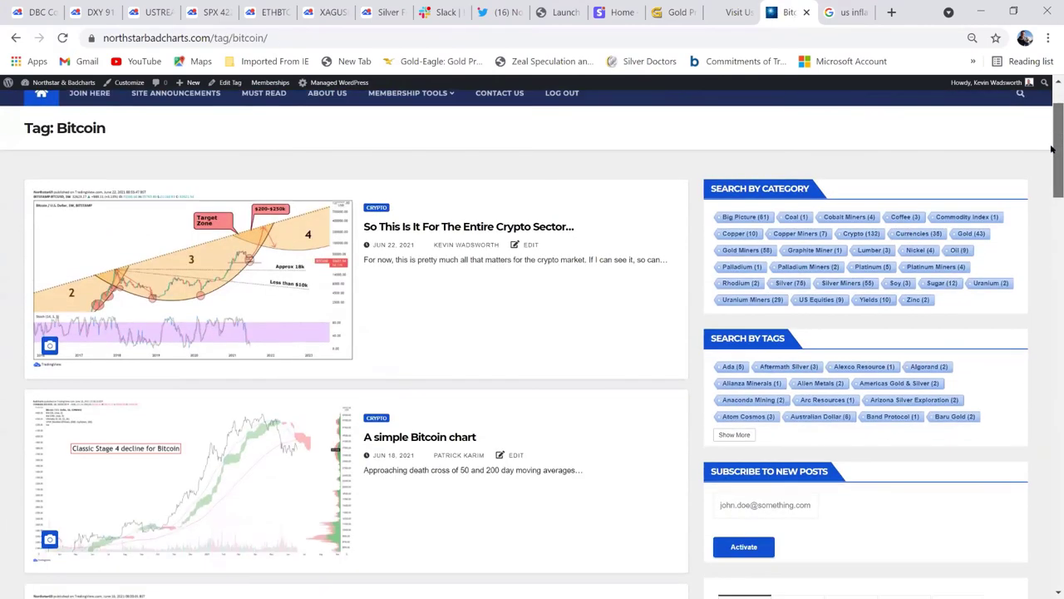
{"action": "scroll", "coordinate": [1051, 163], "scroll_direction": "down", "scroll_amount": 1}
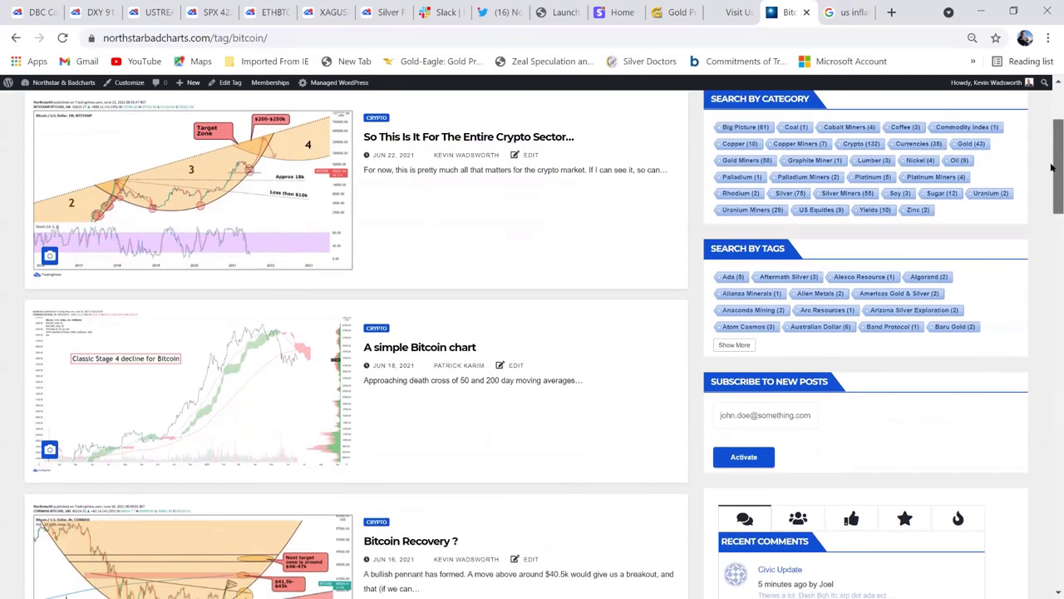
{"action": "left_click_drag", "start_coordinate": [1052, 168], "coordinate": [1052, 321]}
{"action": "scroll", "coordinate": [677, 372], "scroll_direction": "down", "scroll_amount": 5}
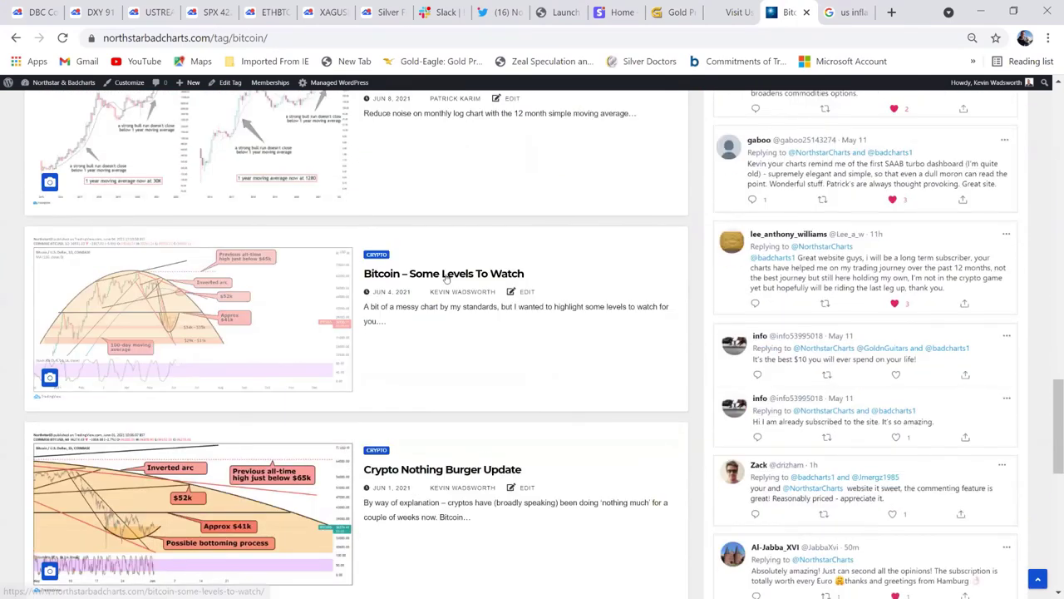
Review the Bitcoin post's chart with its $52k and $41k levels, then return to the Bitcoin archive.
{"action": "left_click", "coordinate": [216, 341]}
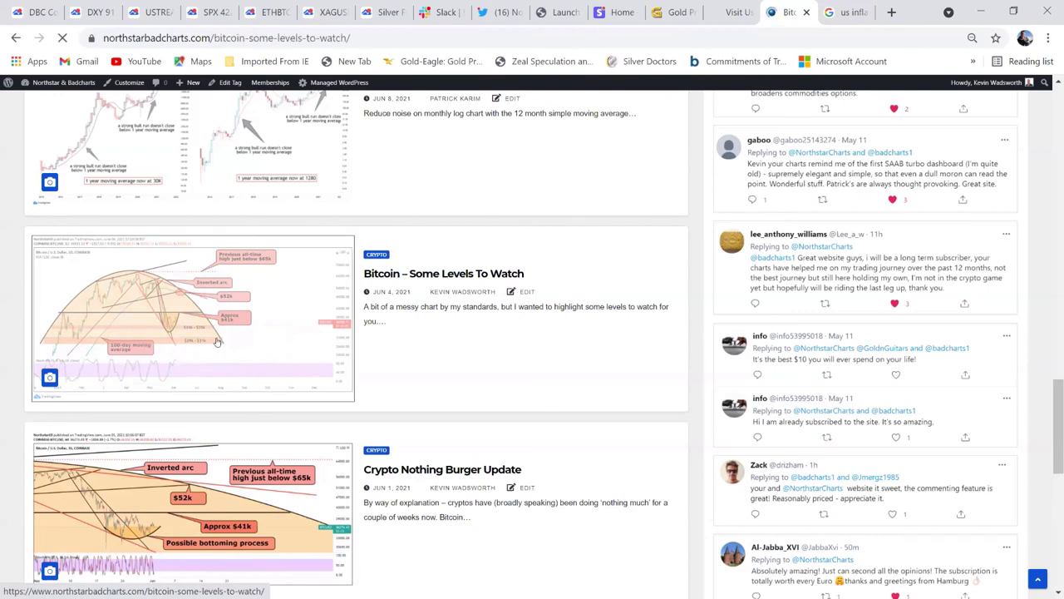
{"action": "scroll", "coordinate": [427, 416], "scroll_direction": "down", "scroll_amount": 2}
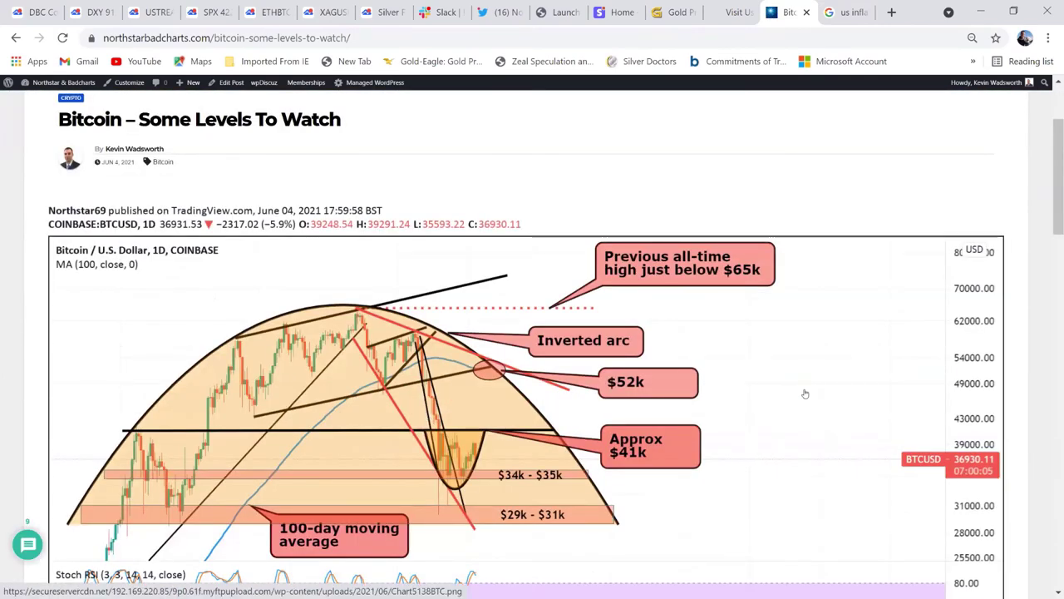
{"action": "scroll", "coordinate": [805, 393], "scroll_direction": "down", "scroll_amount": 1}
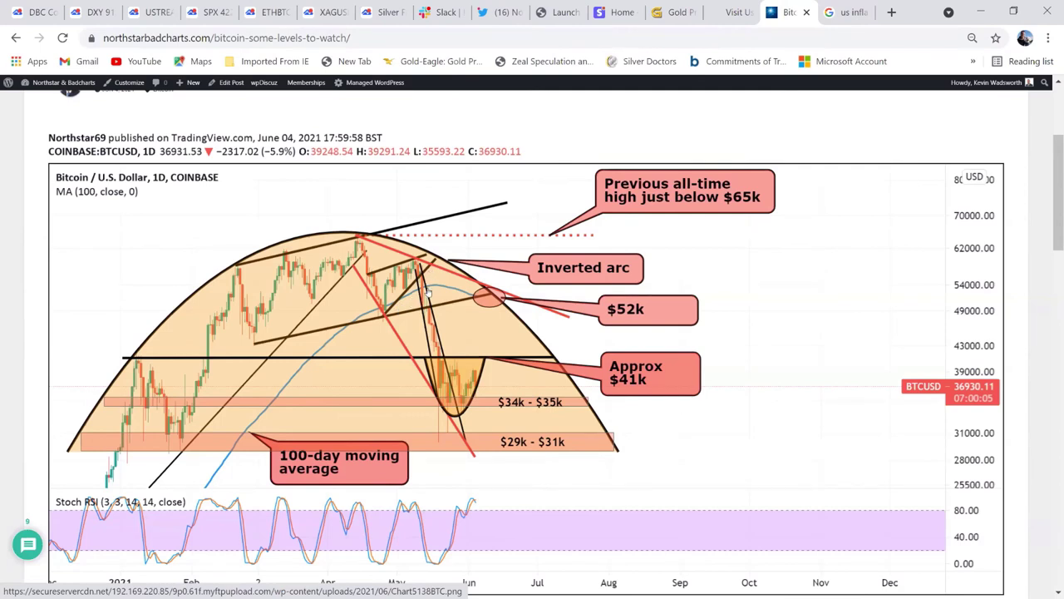
{"action": "left_click", "coordinate": [15, 37]}
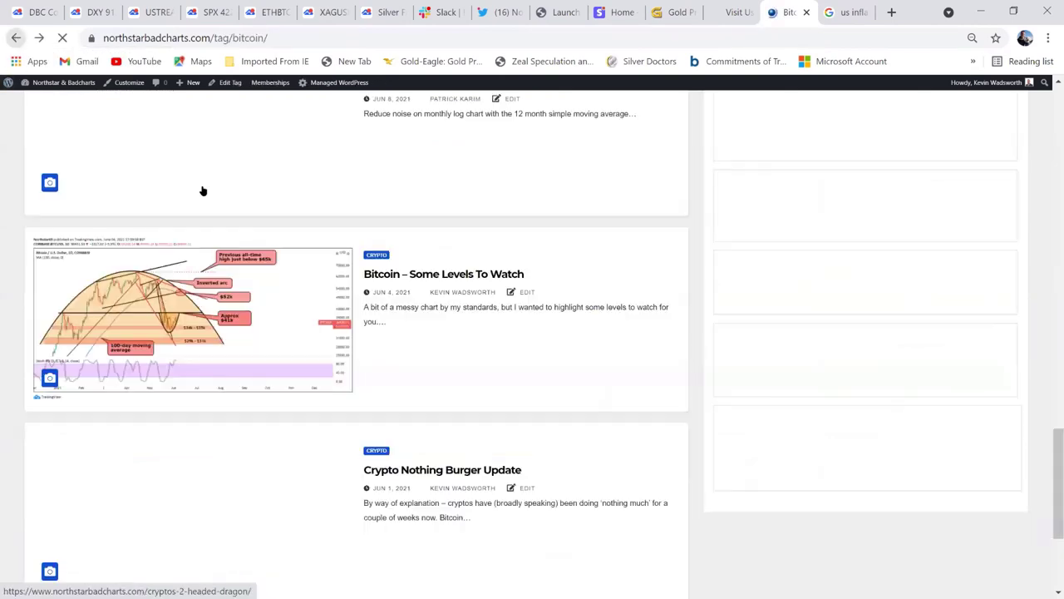
Open the top post and scroll to its weekly Bitcoin chart with the $200–$250k target.
{"action": "scroll", "coordinate": [248, 292], "scroll_direction": "up", "scroll_amount": 15}
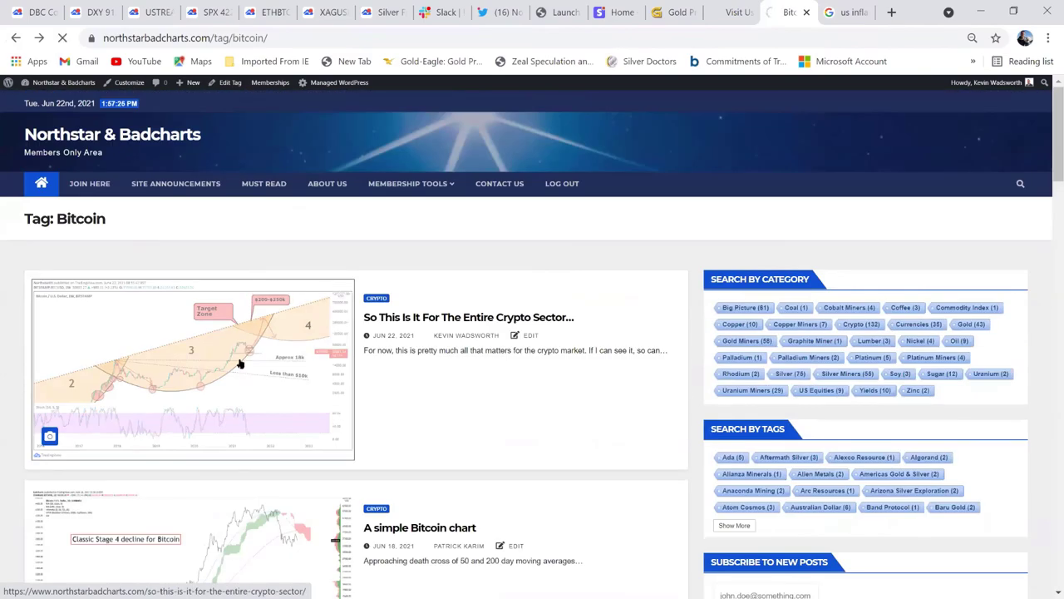
{"action": "left_click", "coordinate": [240, 363]}
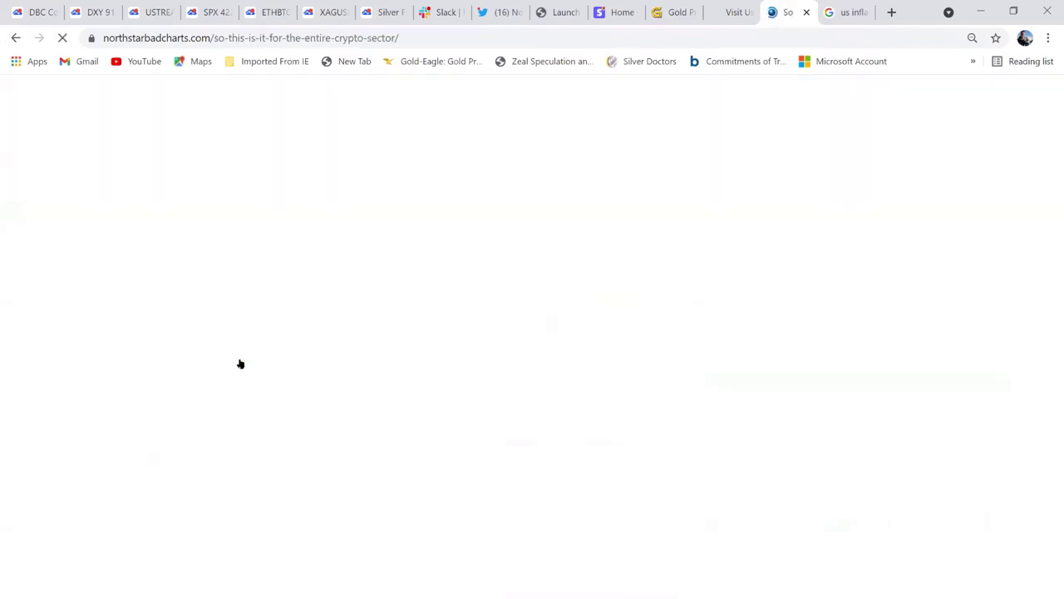
{"action": "scroll", "coordinate": [633, 377], "scroll_direction": "down", "scroll_amount": 3}
{"action": "scroll", "coordinate": [634, 377], "scroll_direction": "down", "scroll_amount": 1}
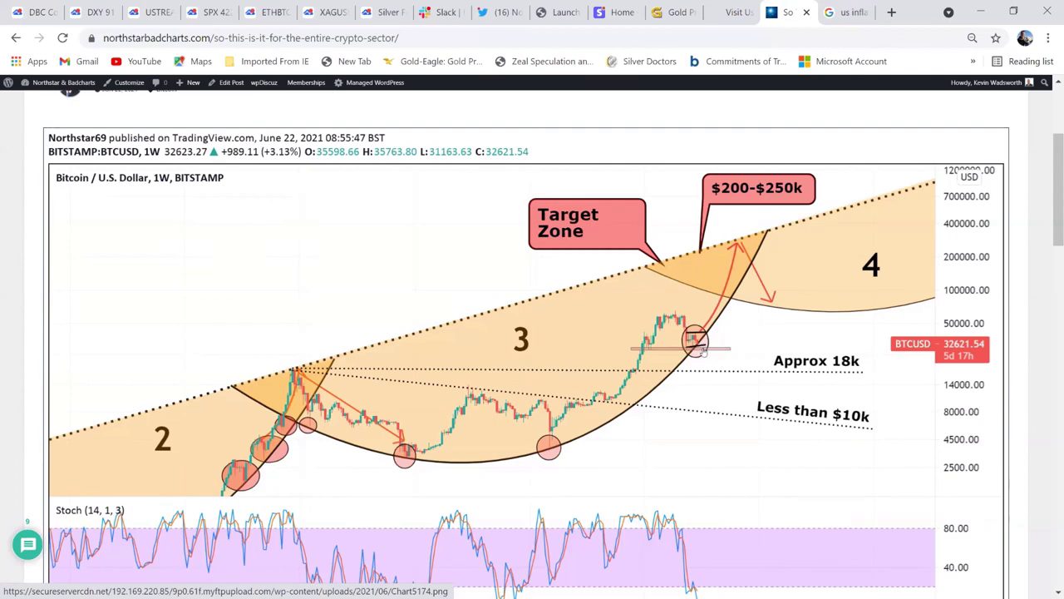
Scroll up to the header and follow the Northstar & Badcharts title link home.
{"action": "scroll", "coordinate": [695, 354], "scroll_direction": "up", "scroll_amount": 3}
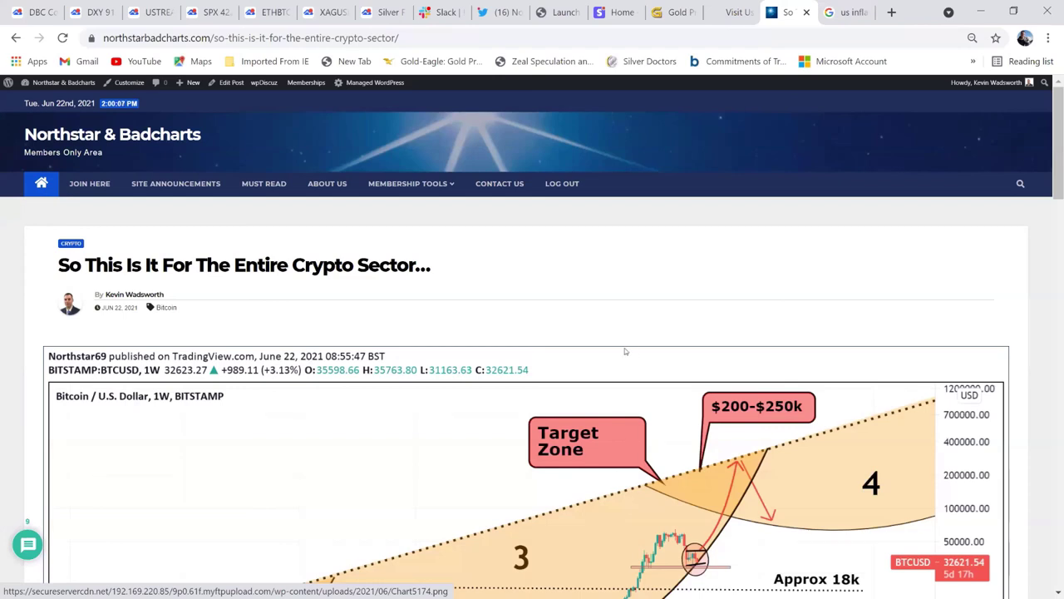
{"action": "left_click", "coordinate": [196, 136]}
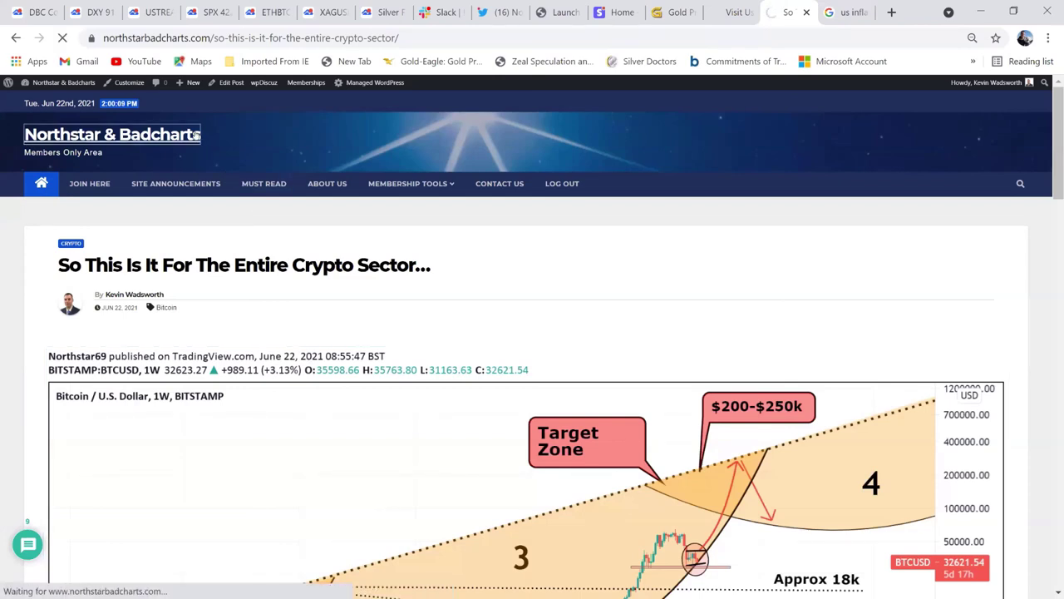